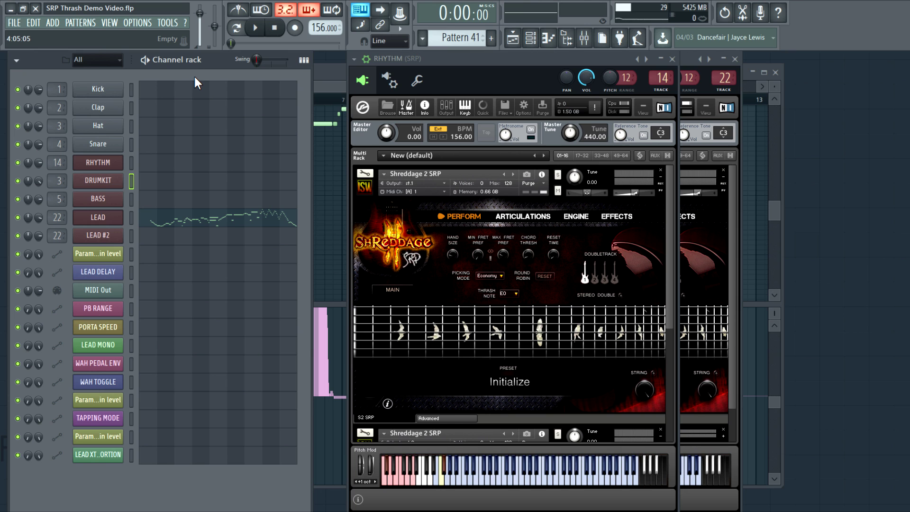
Play the song from the playlist and show Pattern 1's RHYTHM notes with their velocities in the piano roll
key("F5")
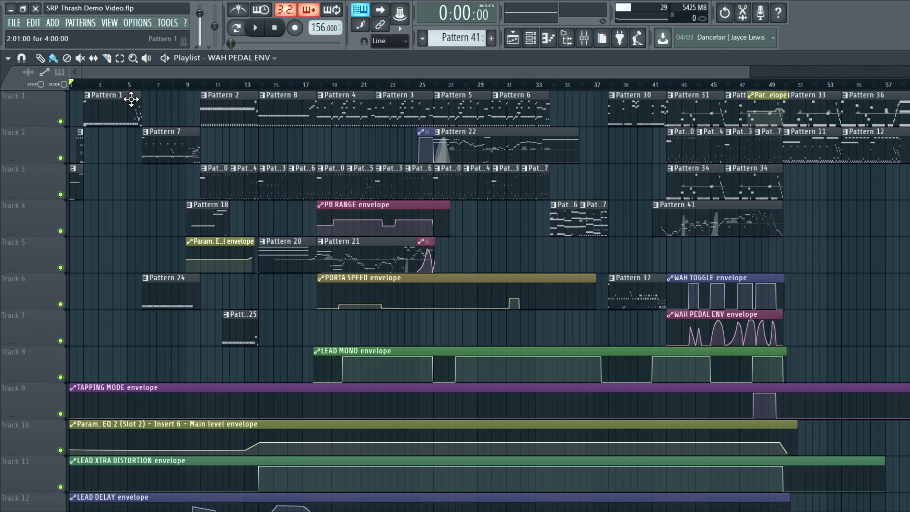
double_click(108, 120)
left_click_drag(178, 91, 21, 128)
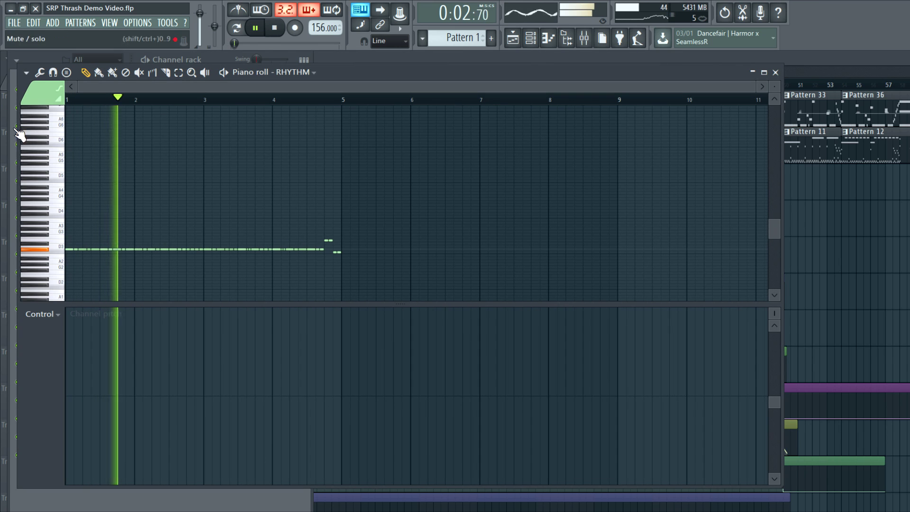
left_click(44, 314)
left_click(54, 353)
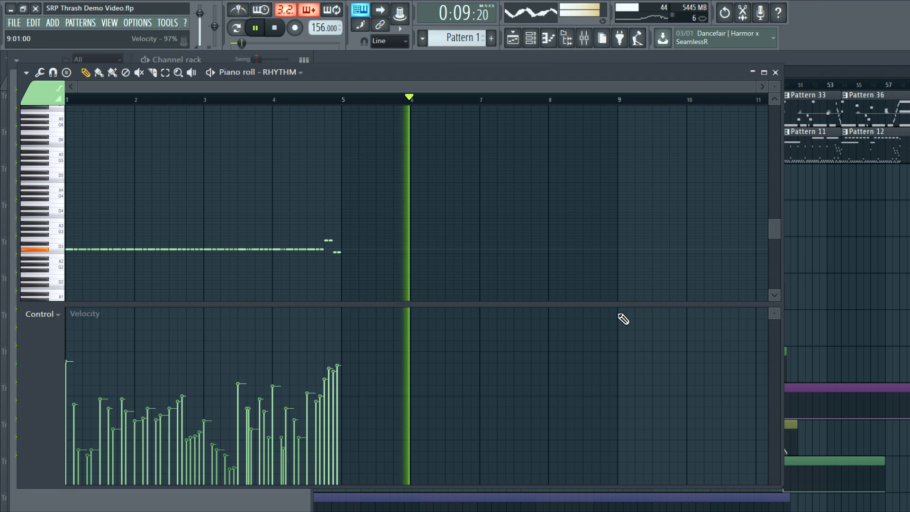
Examine the DRUMKIT notes of Pattern 10 and the RHYTHM notes of Pattern 8 in the piano roll
key("F5")
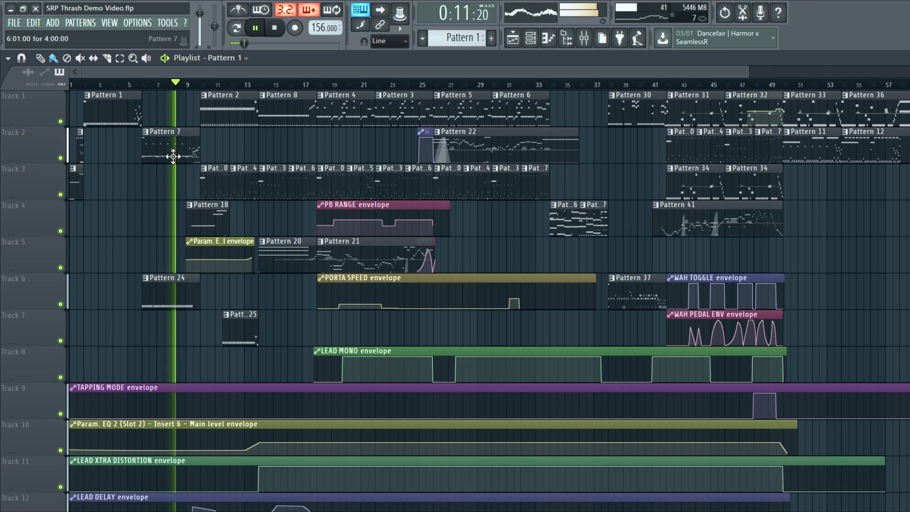
double_click(212, 169)
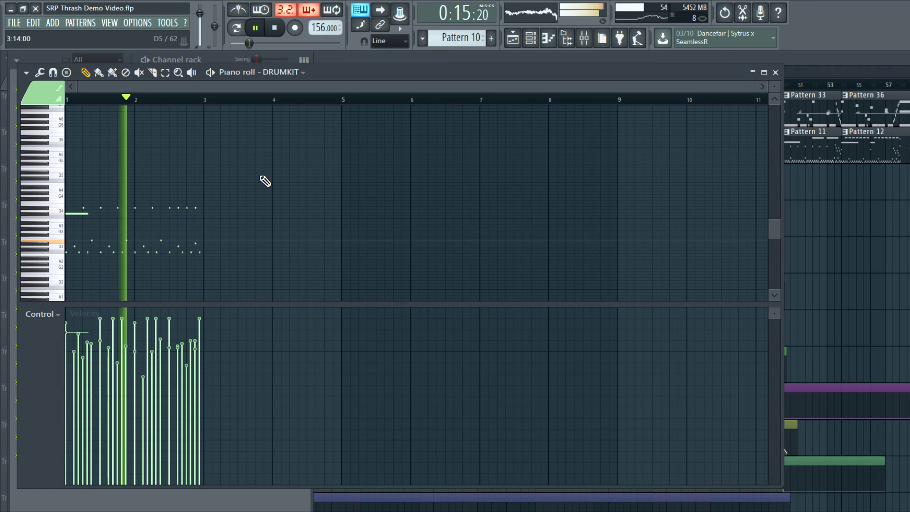
scroll(299, 90, "up", 4)
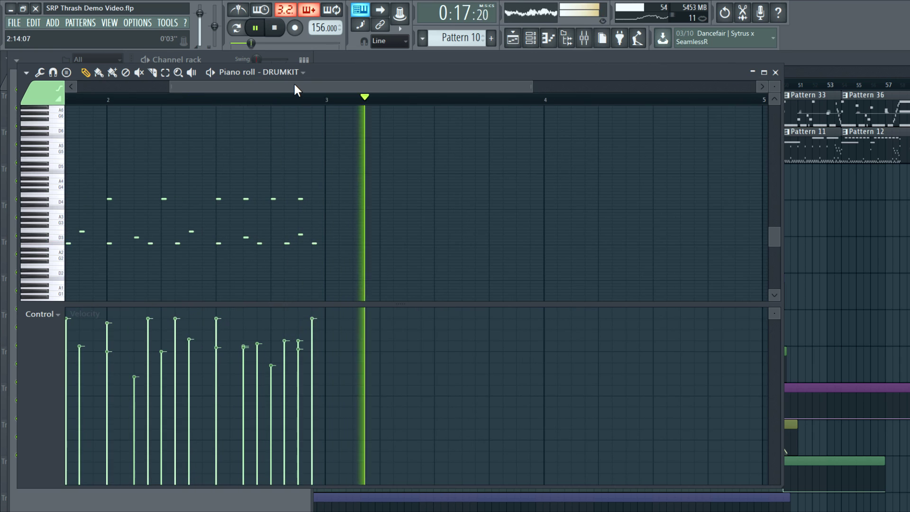
key("F7")
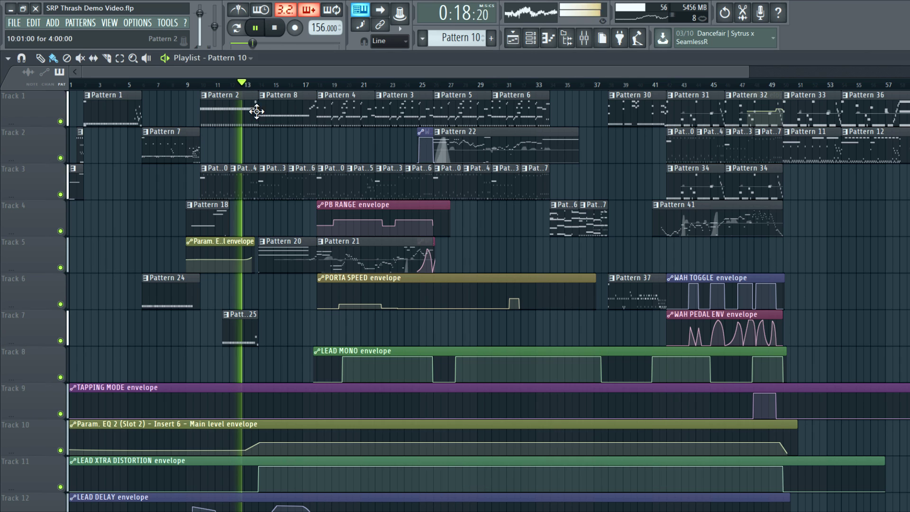
double_click(286, 120)
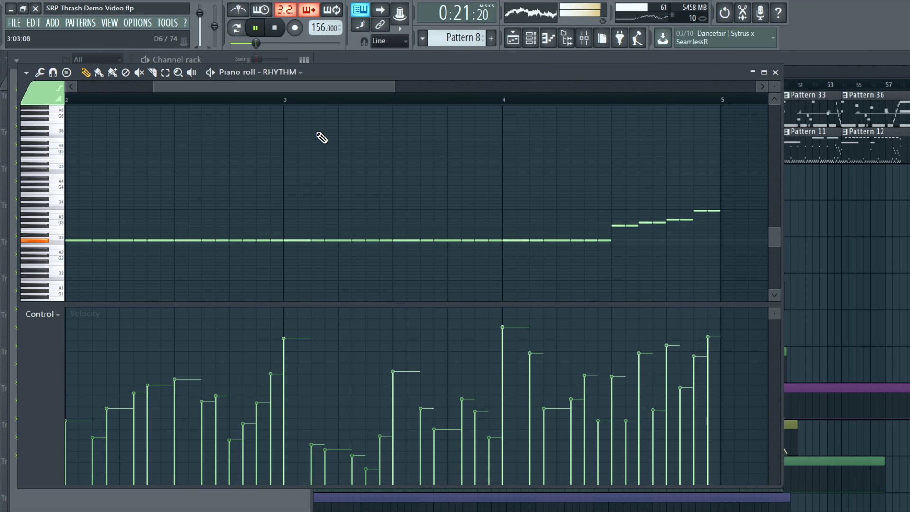
scroll(324, 142, "down", 1)
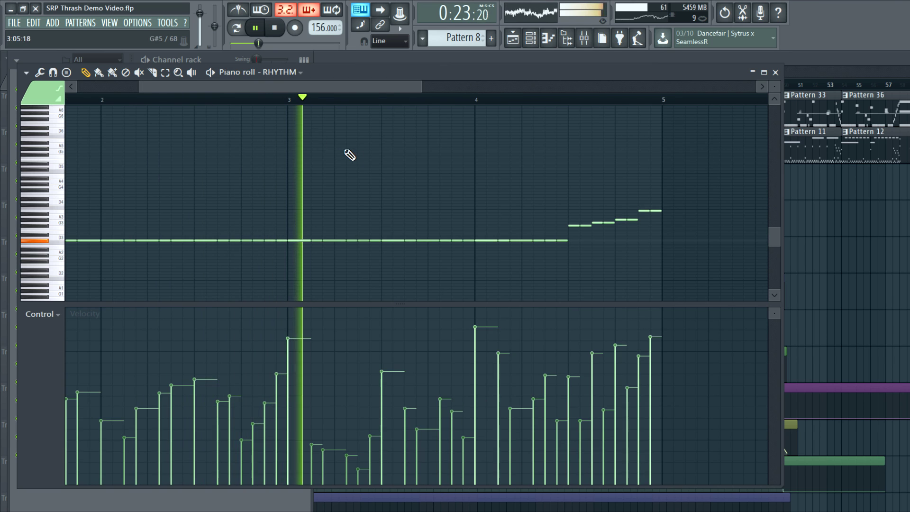
Examine Pattern 21's LEAD notes in the piano roll and display their channel pitch automation
key("F7")
double_click(285, 156)
left_click_drag(250, 90, 237, 90)
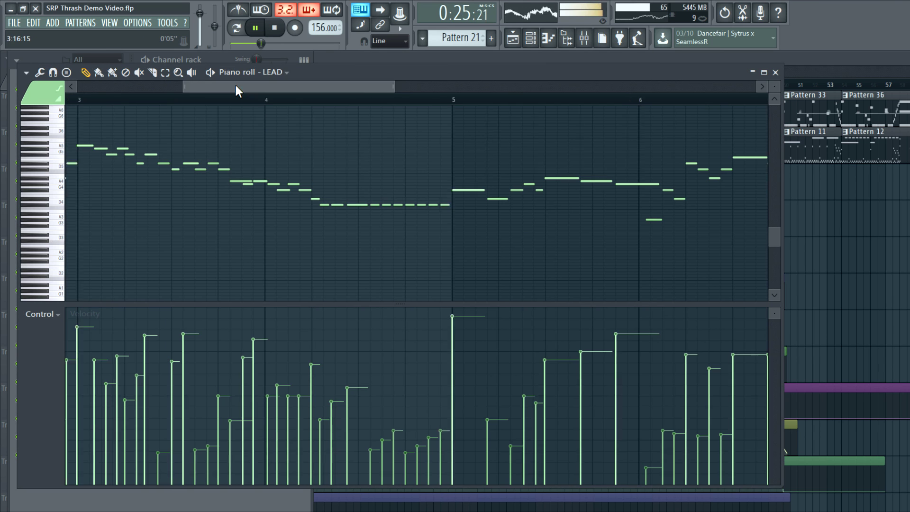
scroll(532, 150, "down", 4)
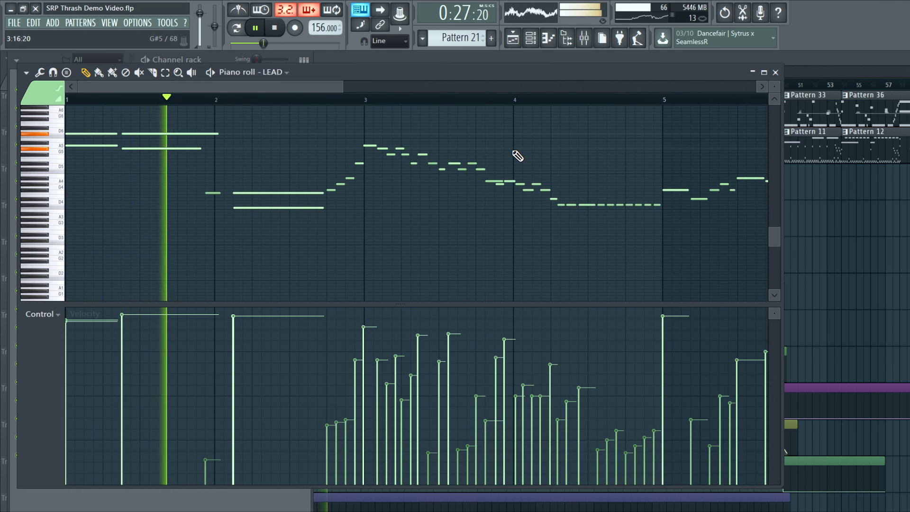
scroll(506, 163, "up", 1)
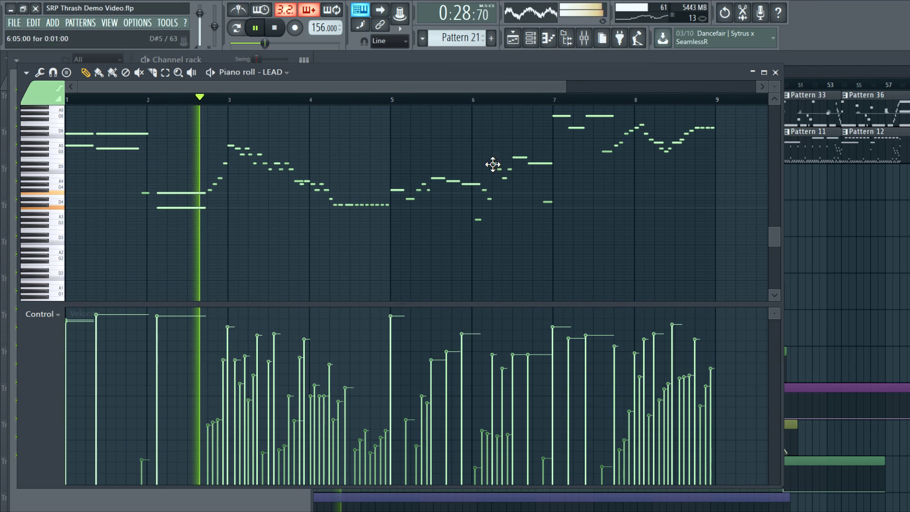
left_click(41, 314)
left_click(183, 379)
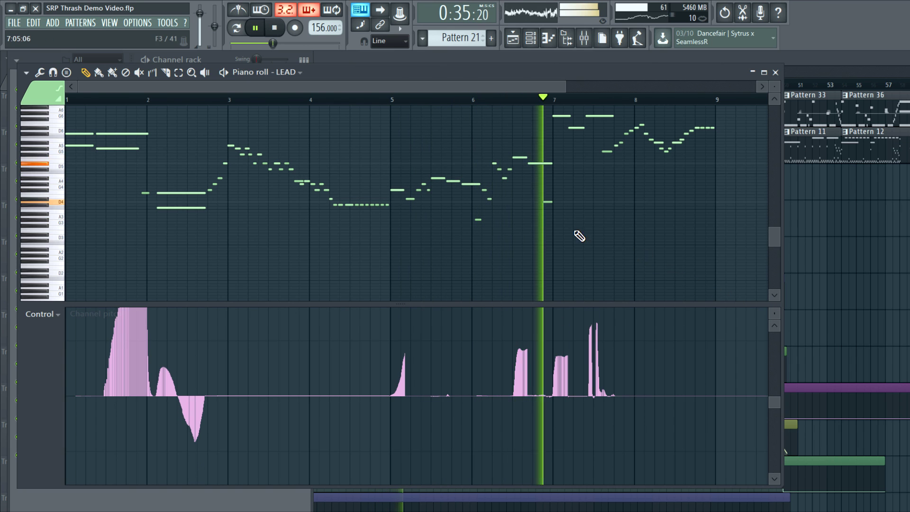
Inspect the LEAD part of Pattern 22, viewing its full channel pitch curves and its note velocities
key("F5")
double_click(463, 152)
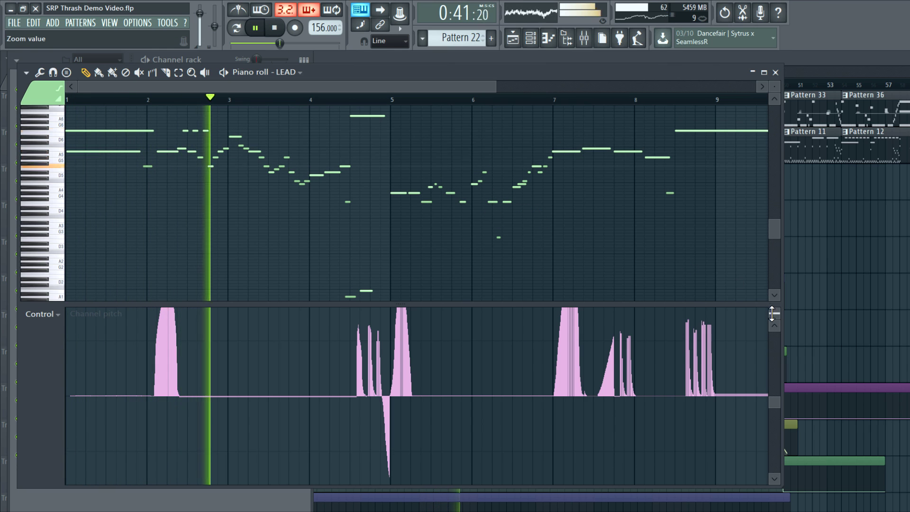
mouse_move(772, 313)
left_mouse_down()
mouse_move(772, 332)
mouse_move(772, 315)
left_mouse_up()
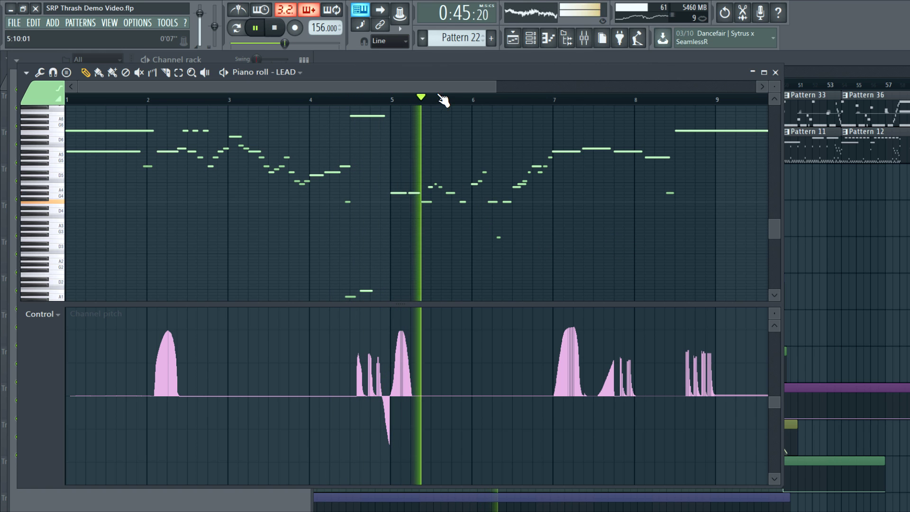
left_click_drag(440, 86, 536, 88)
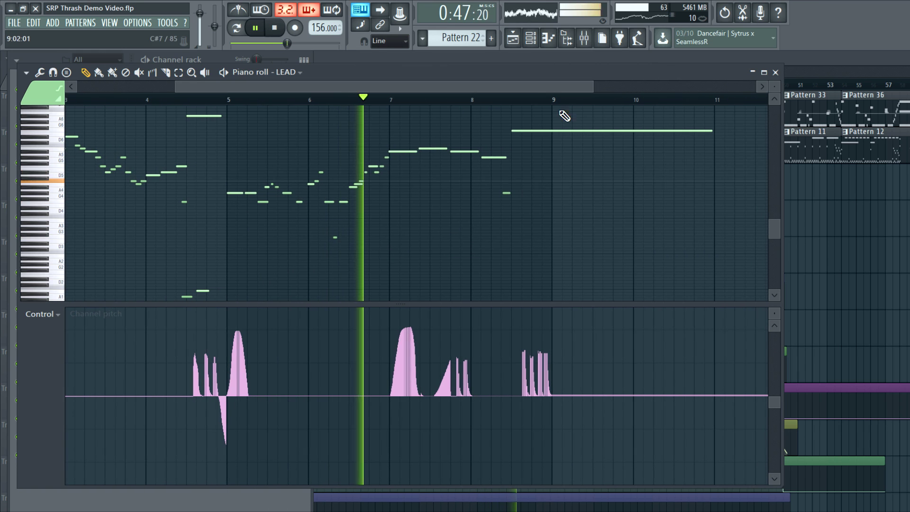
left_click(42, 314)
left_click(122, 350)
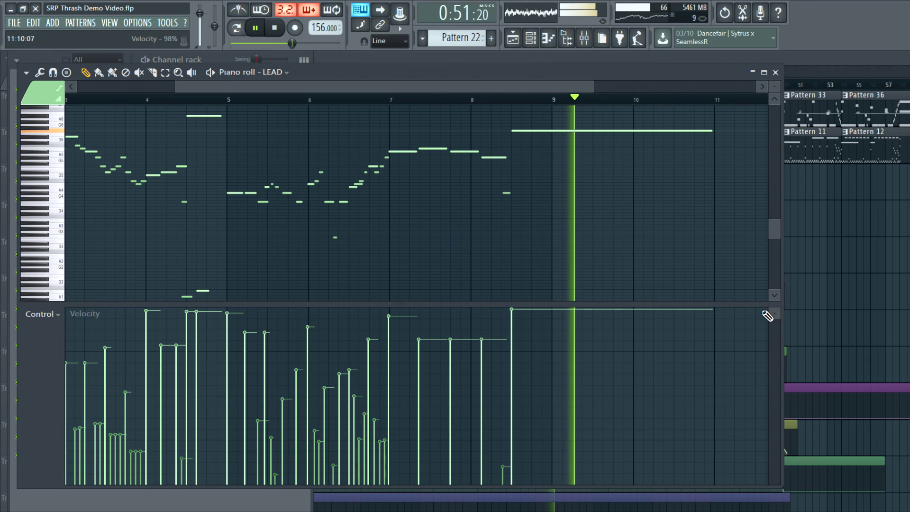
Examine the RHYTHM notes and velocities of Pattern 30, and return to the playlist
key("F5")
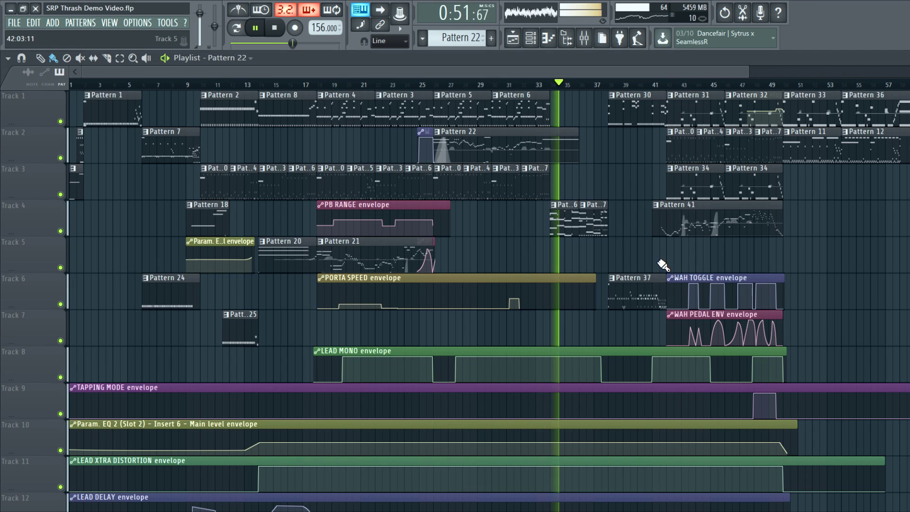
double_click(616, 116)
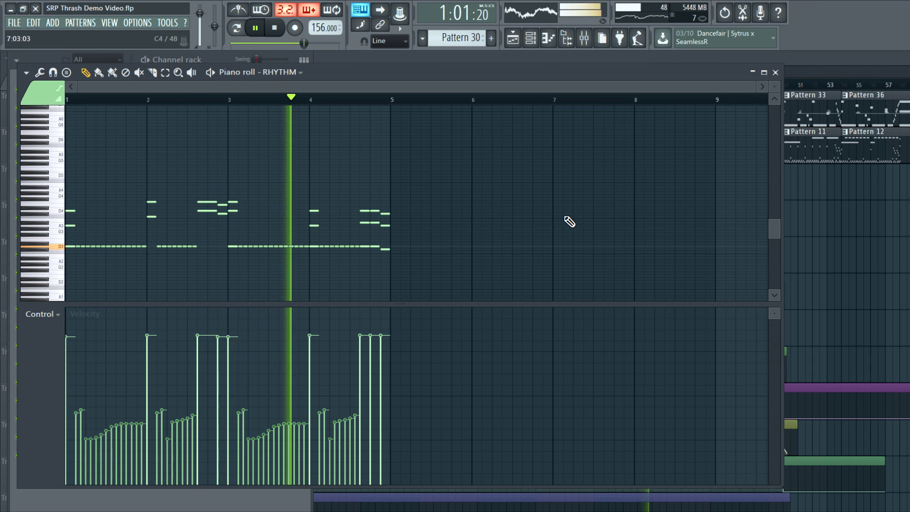
key("F5")
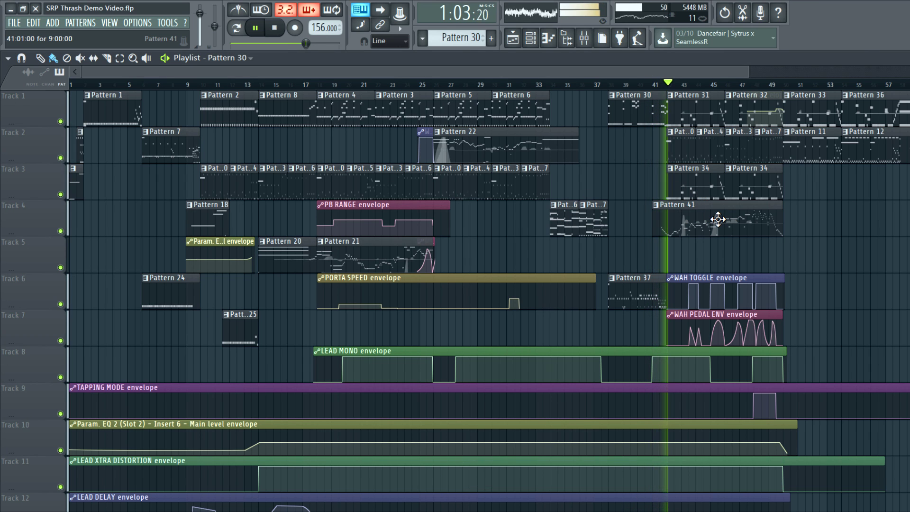
Open Pattern 41's LEAD notes and examine their channel pitch automation through the end of the phrase
double_click(686, 212)
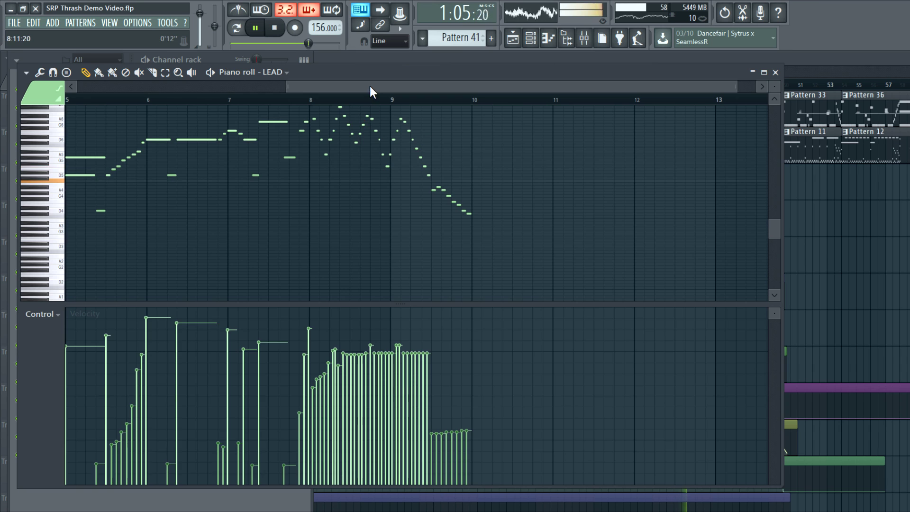
left_click(42, 313)
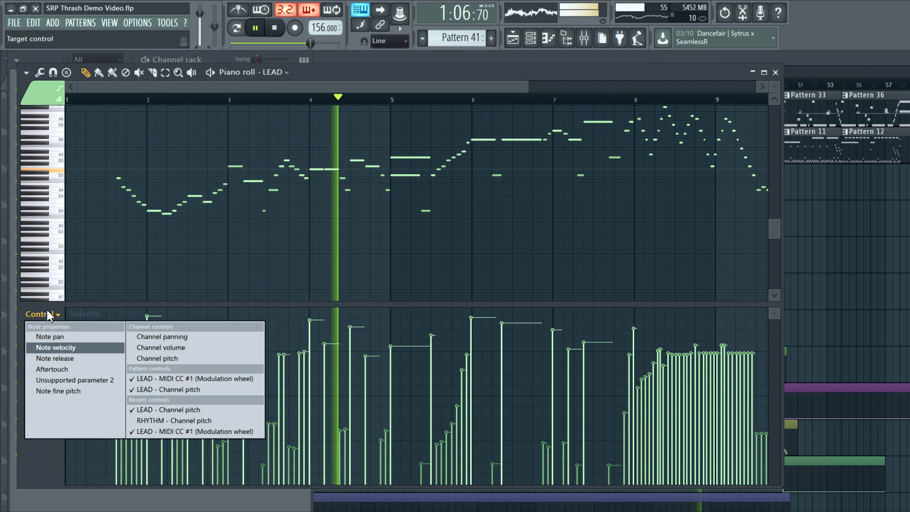
left_click(192, 390)
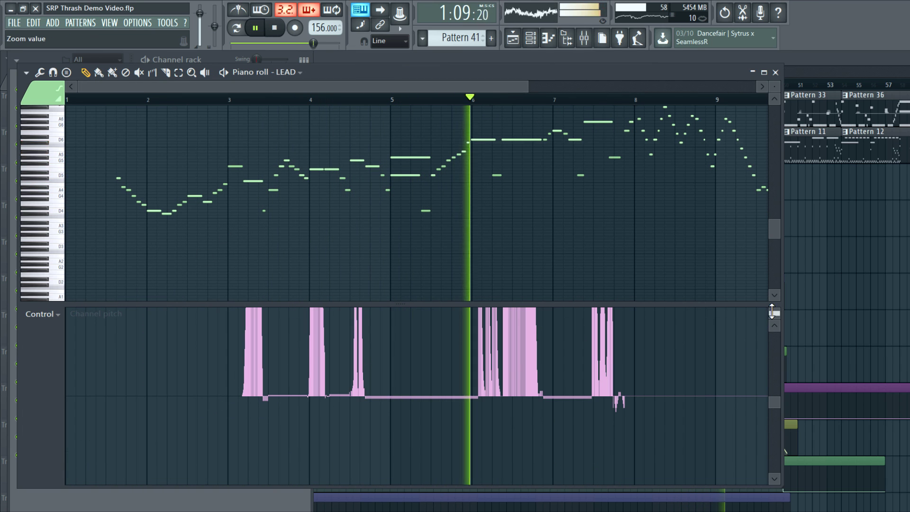
mouse_move(772, 312)
left_mouse_down()
mouse_move(772, 331)
mouse_move(773, 322)
left_mouse_up()
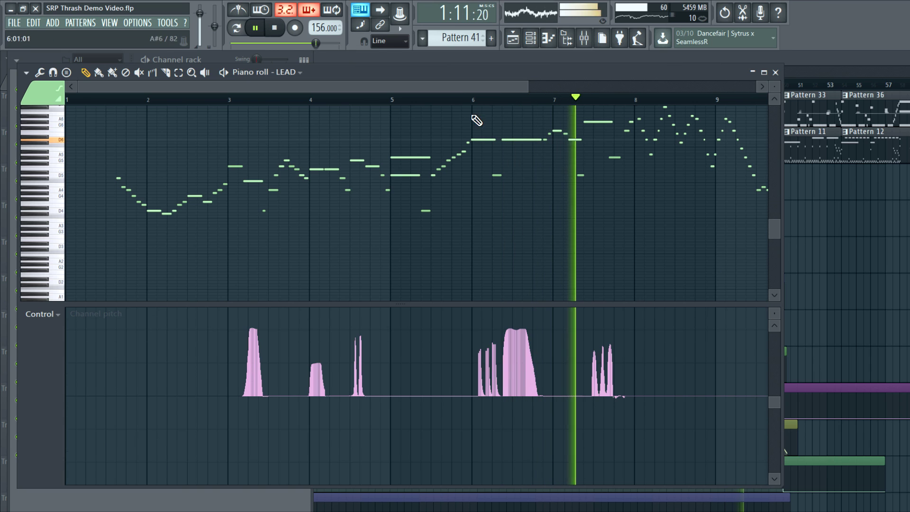
left_click_drag(462, 88, 553, 90)
scroll(715, 201, "up", 3)
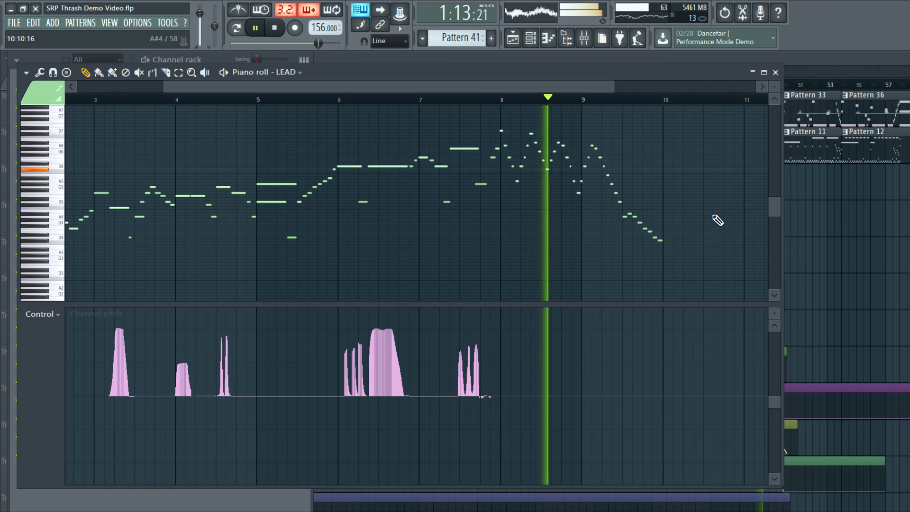
Display the note velocities of Pattern 41's LEAD part at a scale that shows their full height
left_click(41, 314)
left_click(55, 346)
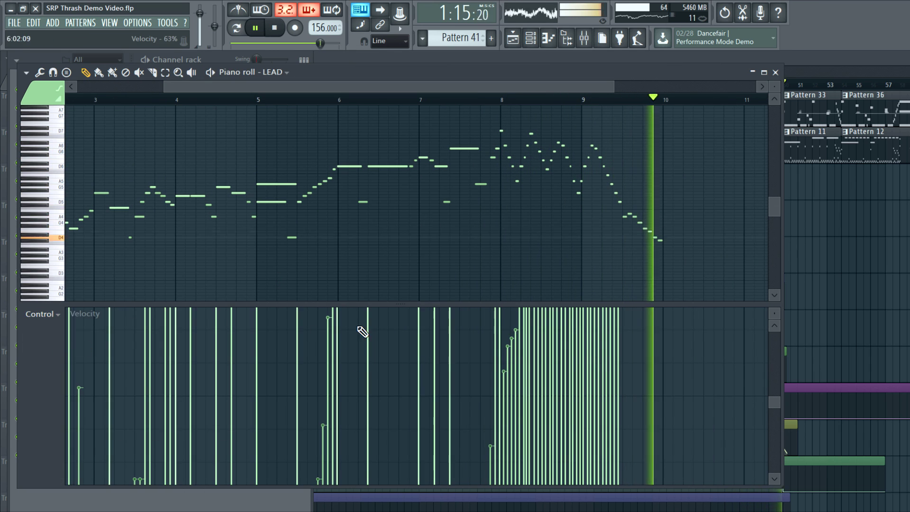
left_click_drag(774, 313, 774, 332)
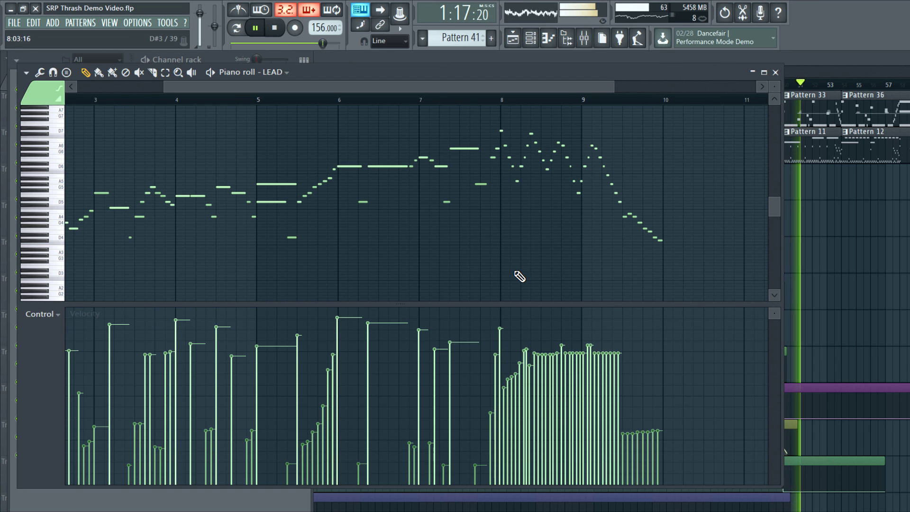
Examine the DRUMKIT notes of Pattern 12 near the song's end, and close the piano roll
key("F7")
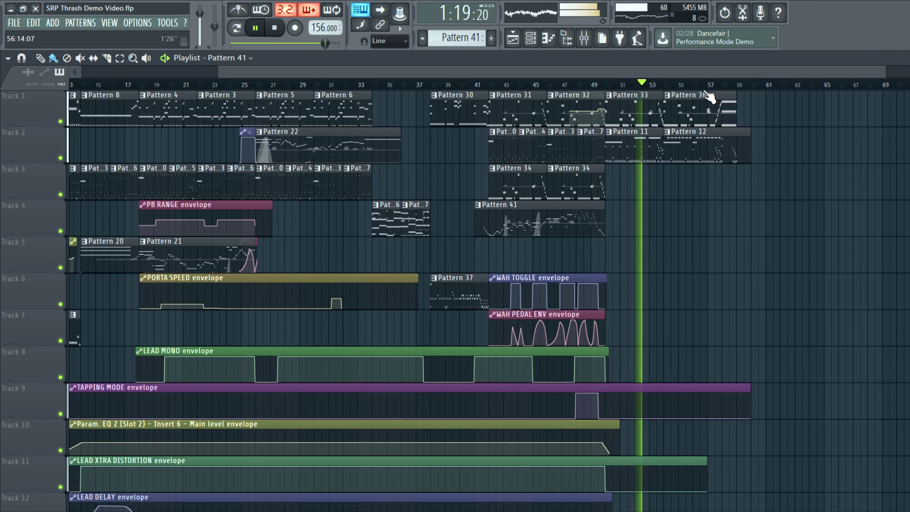
double_click(687, 142)
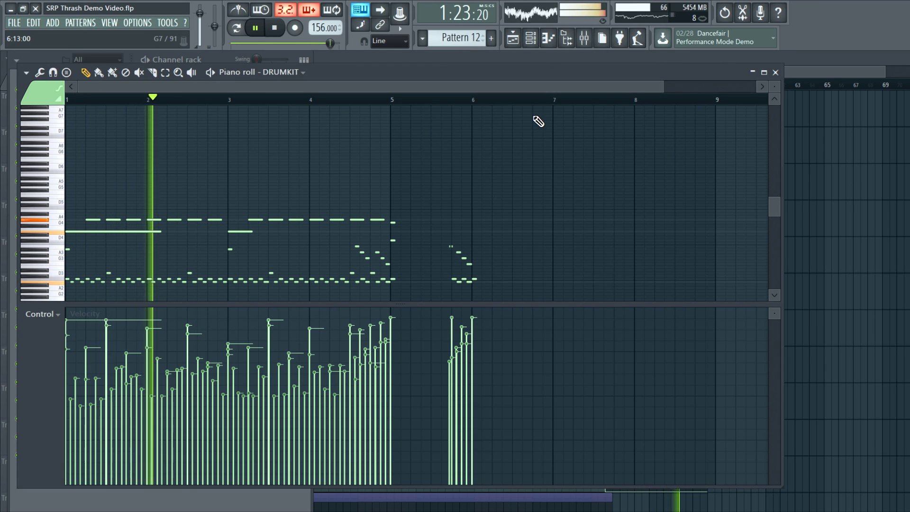
left_click(775, 73)
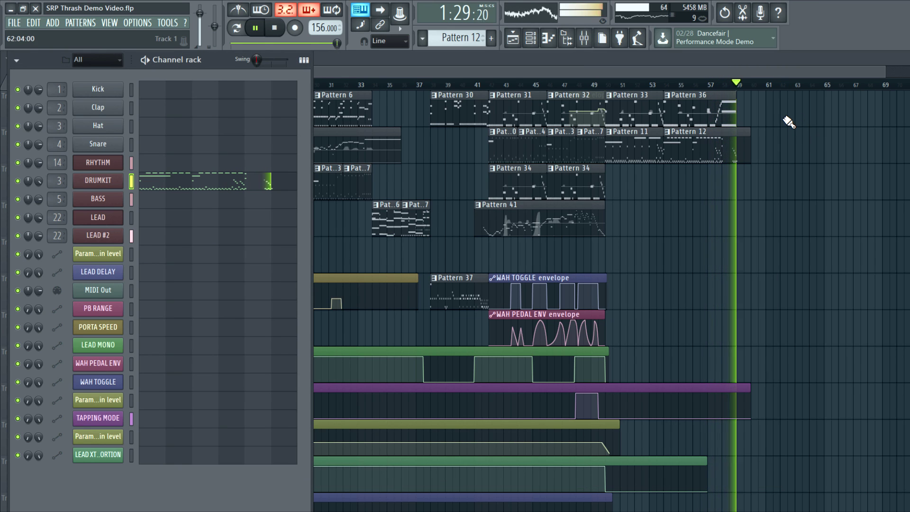
Hide the channel rack, stop playback, and return the playlist view to the start of the song
key("F6")
key("space")
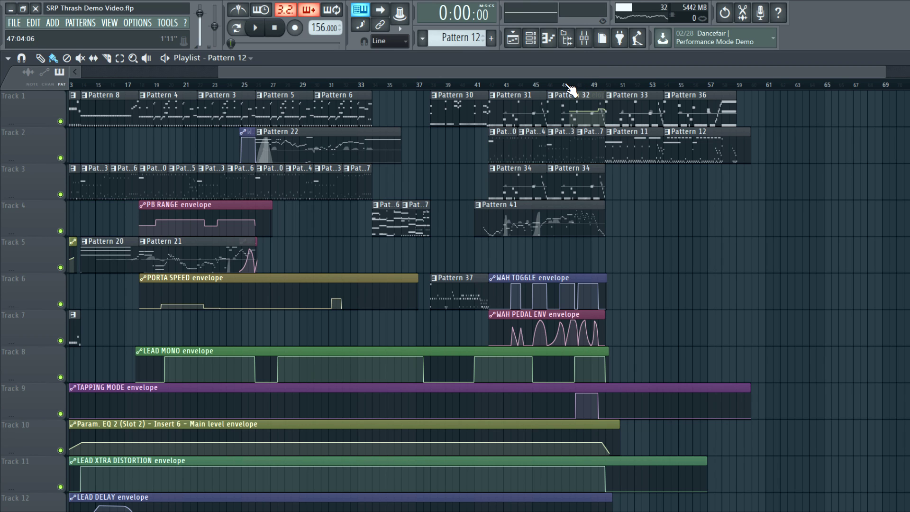
left_click_drag(433, 70, 125, 70)
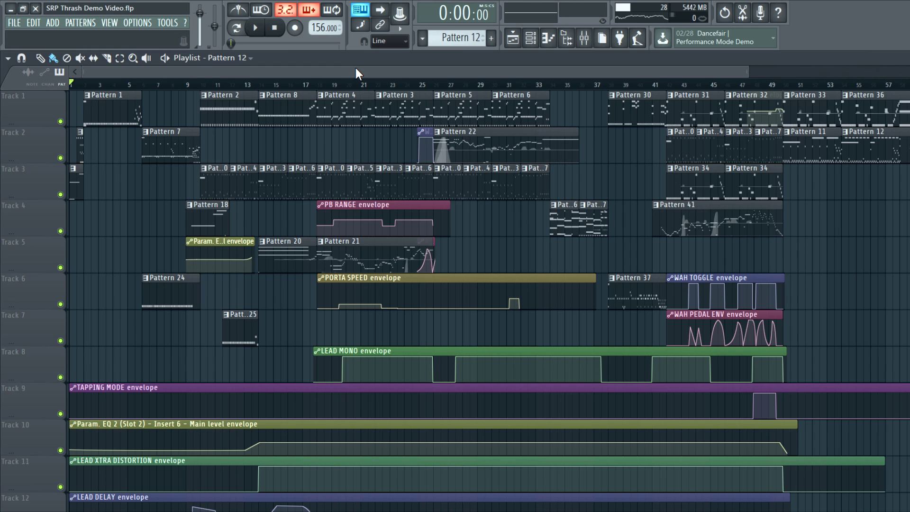
Show the channel rack, view the LEAD #2 instrument, and leave only the RHYTHM instrument's window open
key("F6")
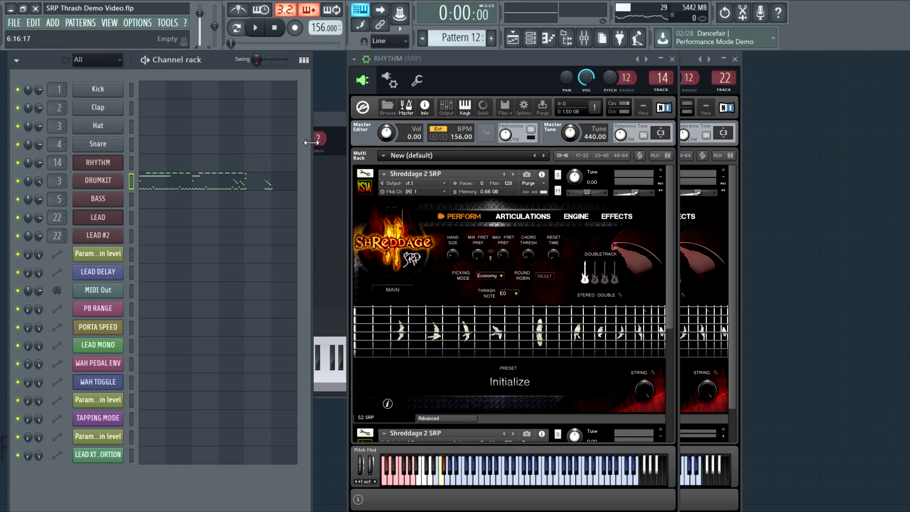
left_click(103, 219)
left_click(104, 235)
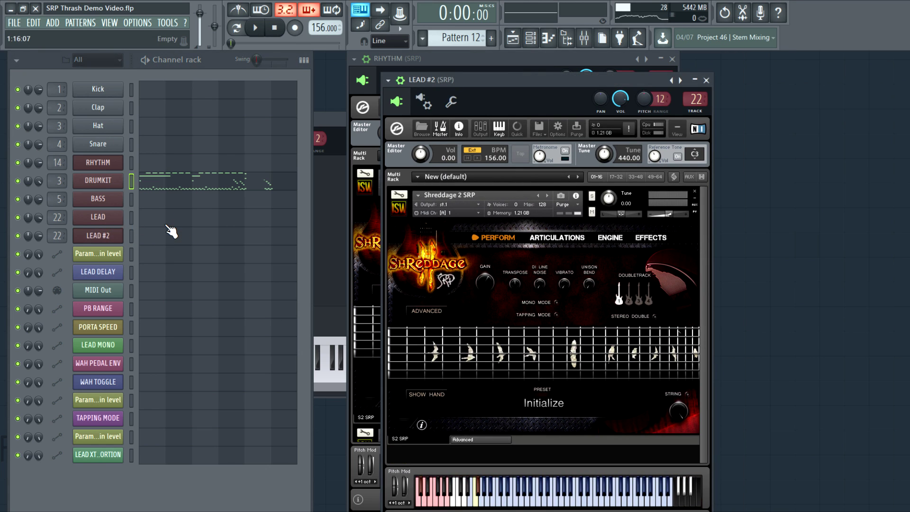
key("Escape")
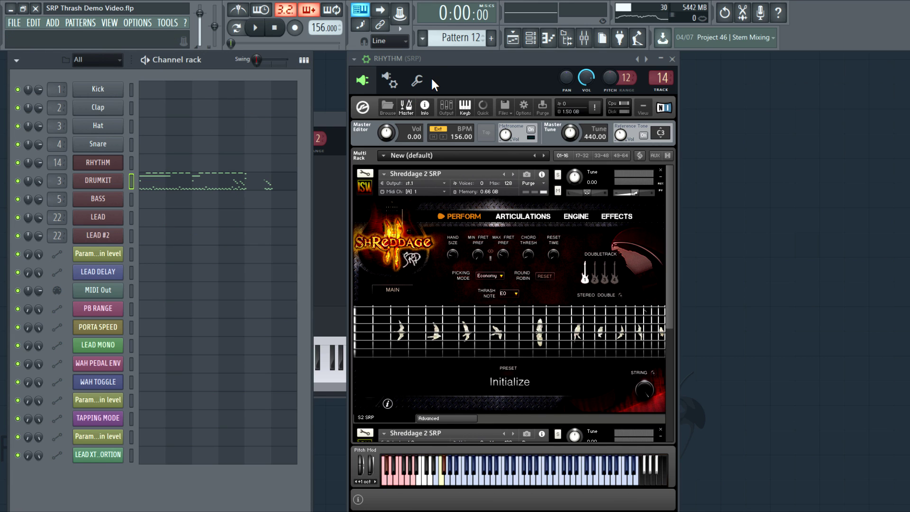
Zoom the playlist in on the song's opening bars, and return to the RHYTHM instrument's window
key("Escape")
key("F5")
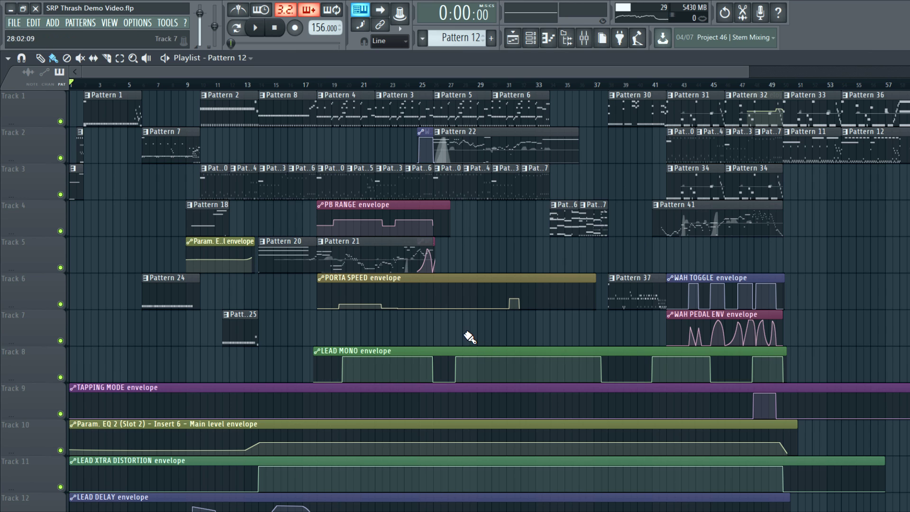
scroll(172, 183, "up", 3)
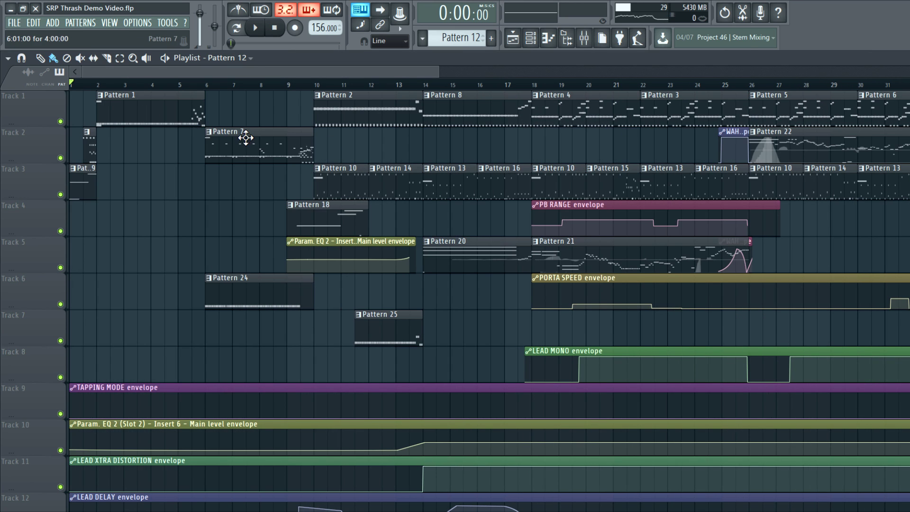
key("F5")
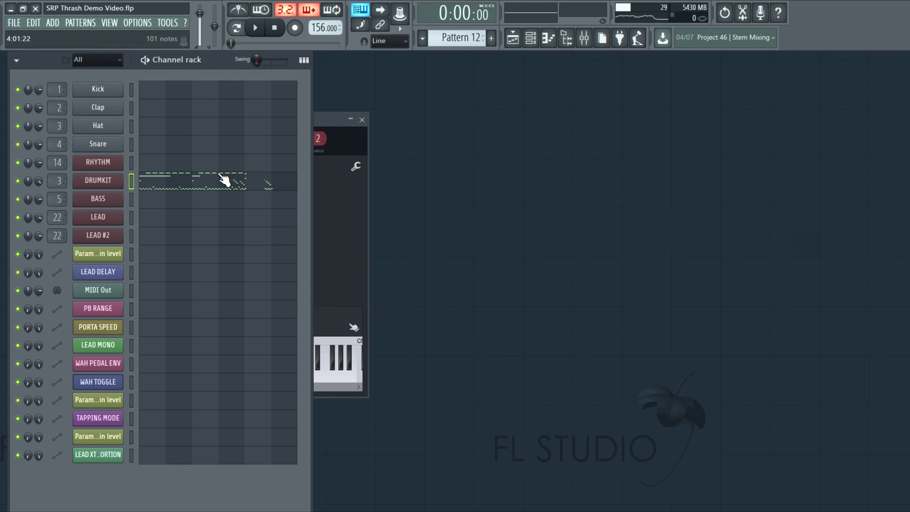
left_click(118, 165)
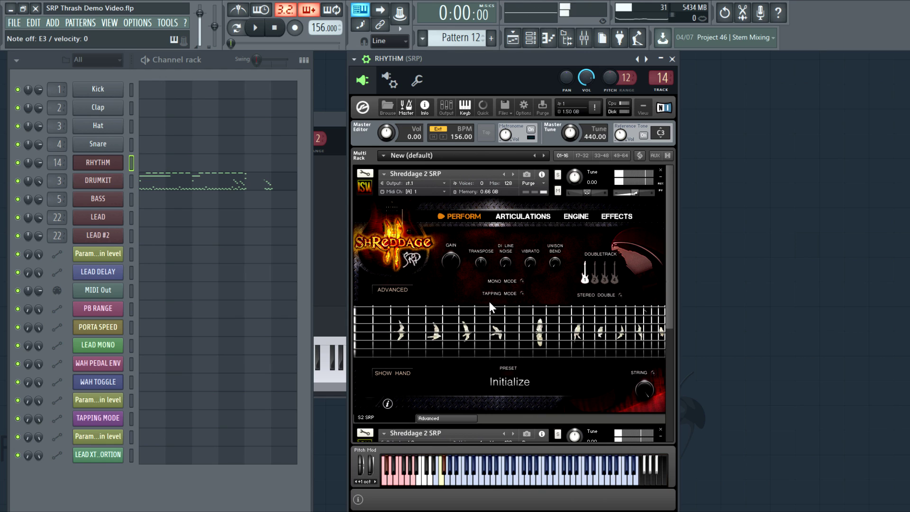
Display the preferred fret range in the advanced performance settings, shift it to a minimum fret of 8, and restore a maximum of 7
left_click(392, 289)
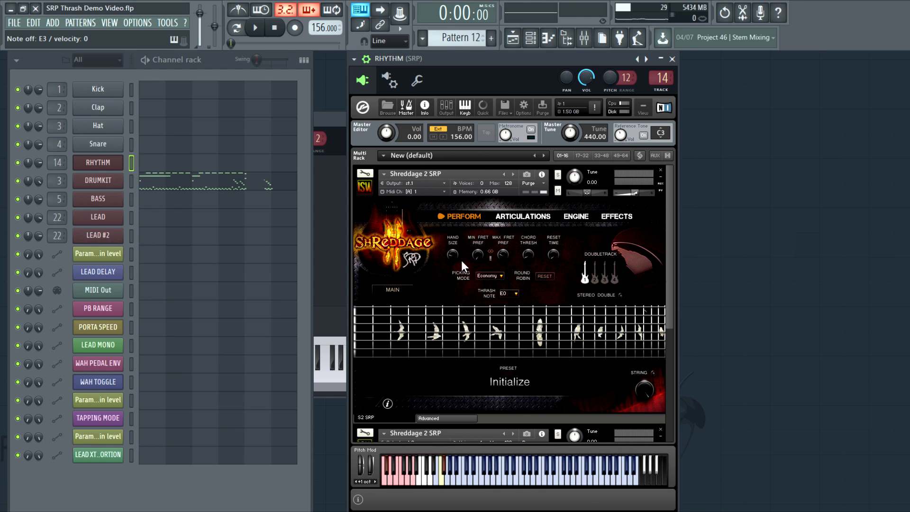
left_click(491, 251)
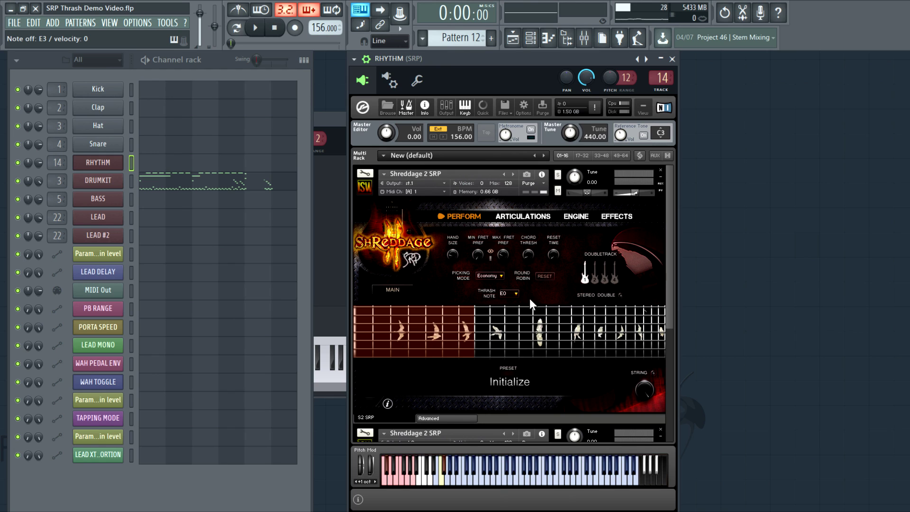
left_click(490, 259)
mouse_move(477, 256)
left_mouse_down()
mouse_move(508, 242)
mouse_move(480, 248)
left_mouse_up()
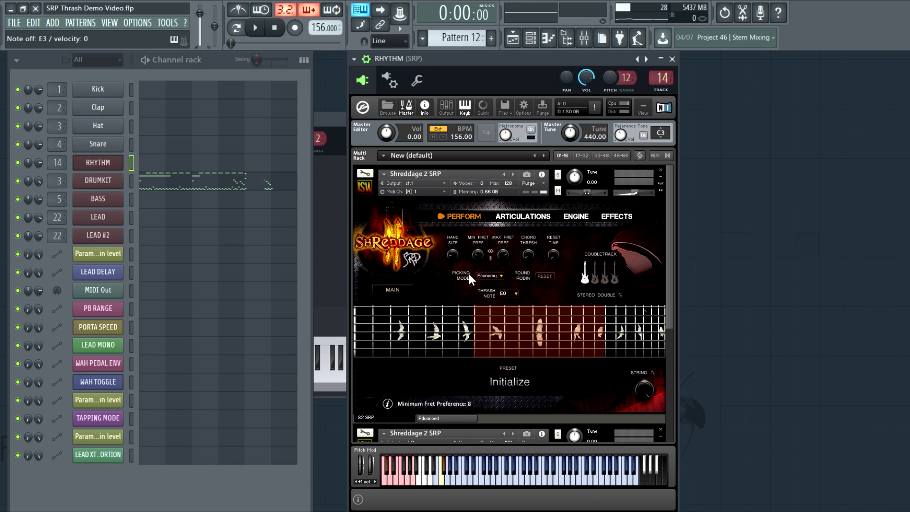
left_click_drag(476, 252, 475, 256)
Review the picking mode choices, and view the instrument's articulation and engine settings
left_click(489, 275)
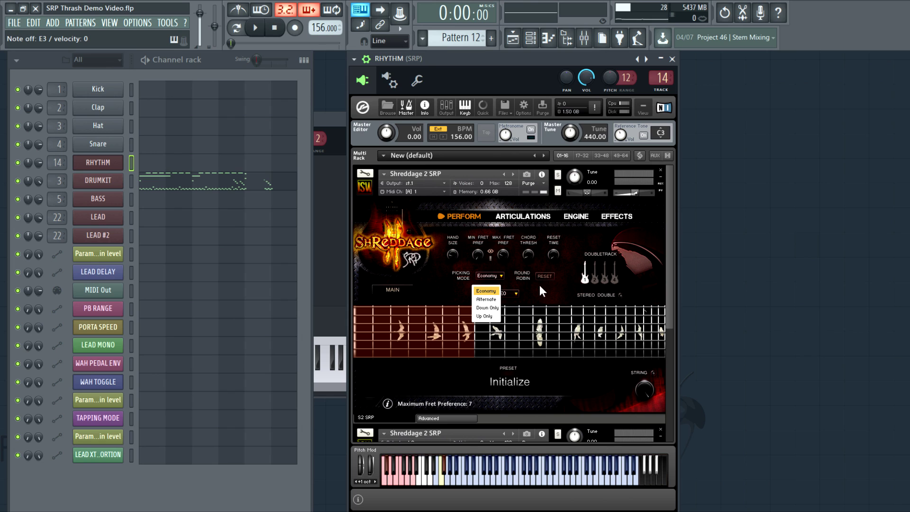
left_click(548, 294)
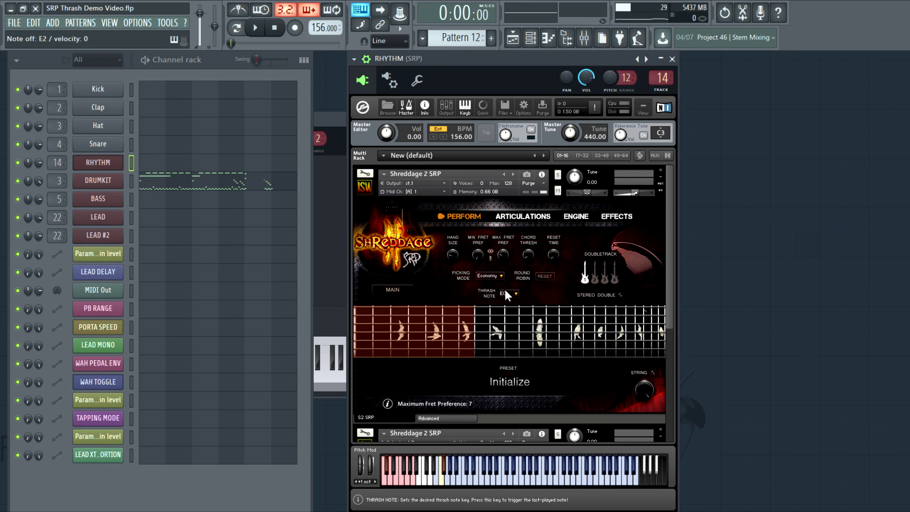
left_click(497, 216)
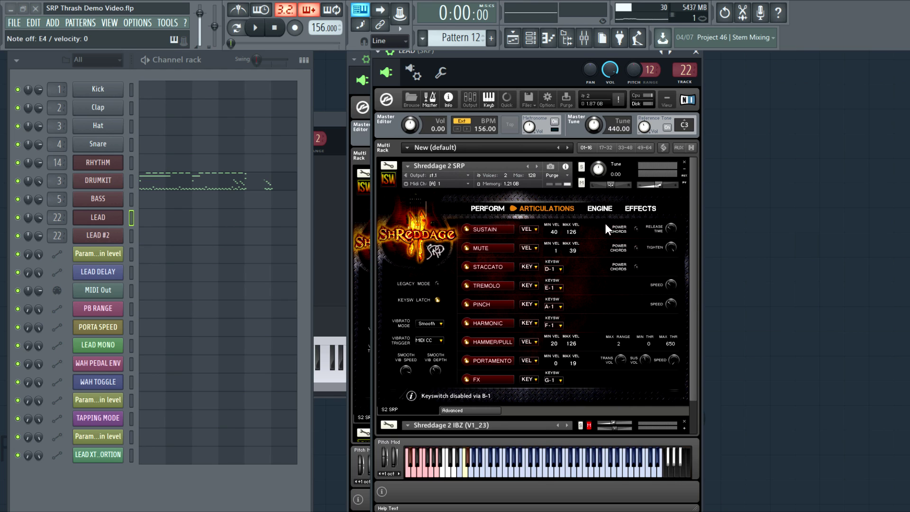
left_click(600, 208)
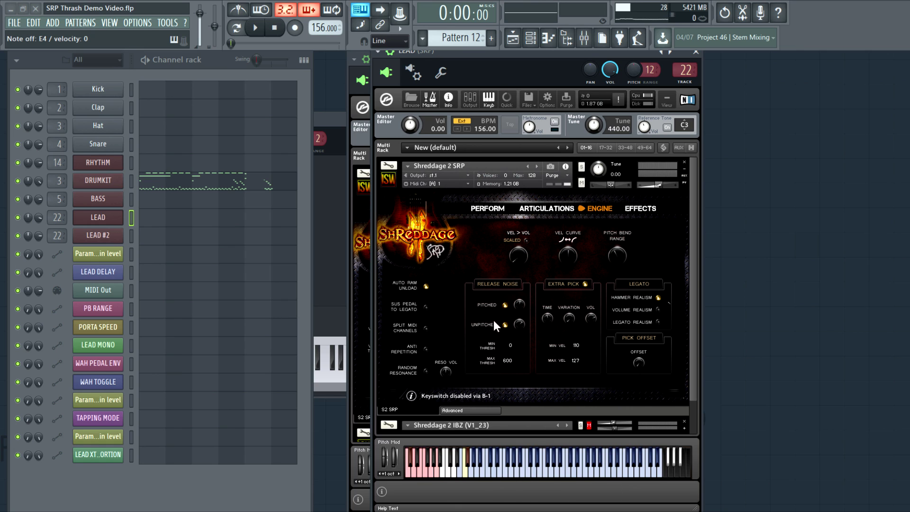
left_click(547, 208)
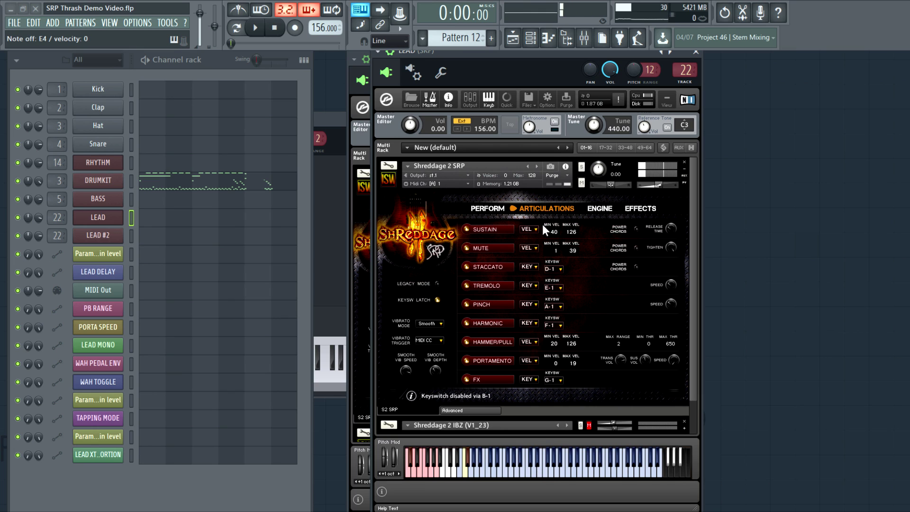
Audition LEAD's Staccato, Tremolo, Pinch Squeal and Harmonic articulations through keyswitches D-1, E-1, A-1 and F-1
left_click(411, 470)
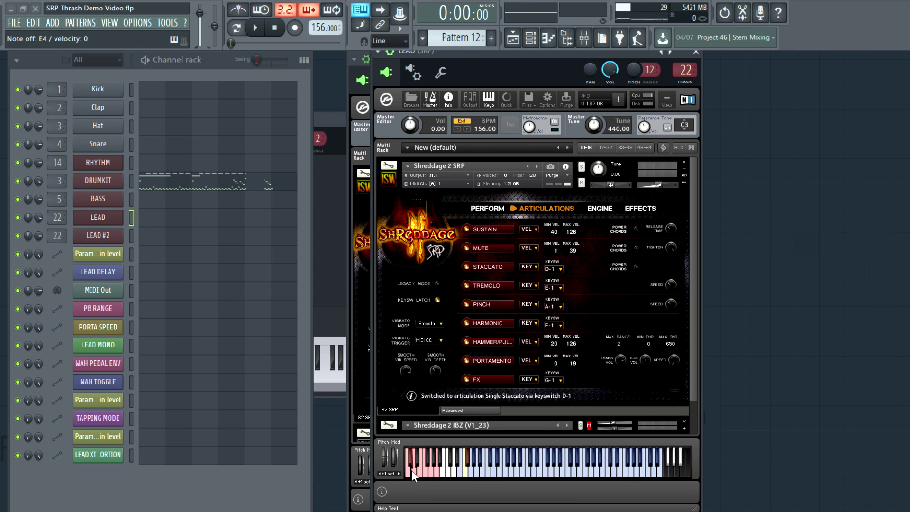
left_click(419, 472)
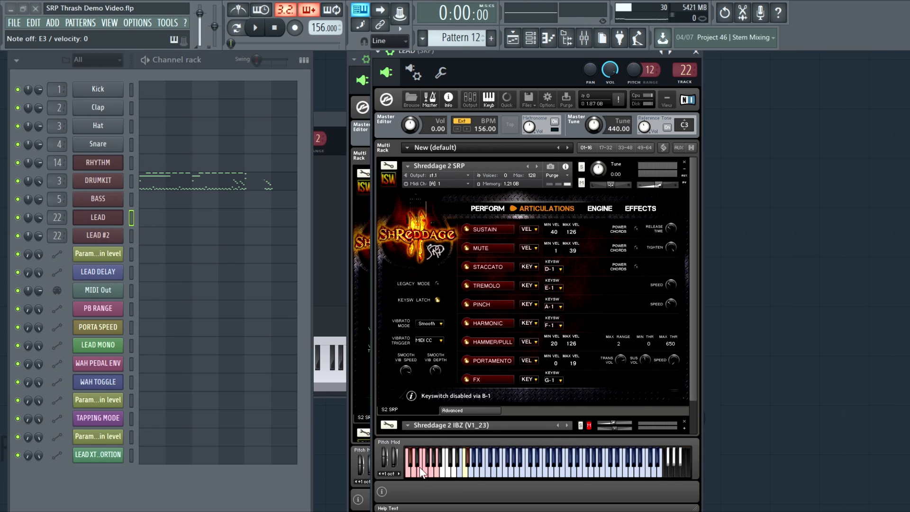
left_click(420, 468)
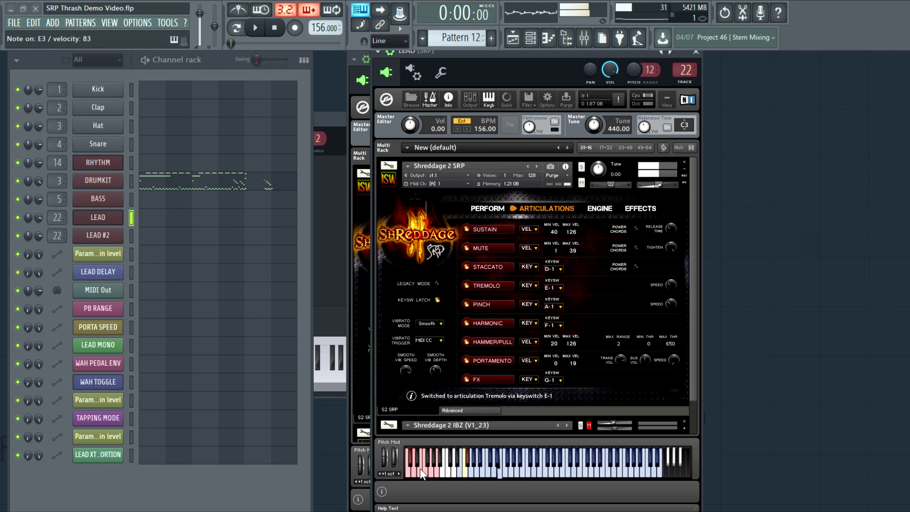
left_click(434, 470)
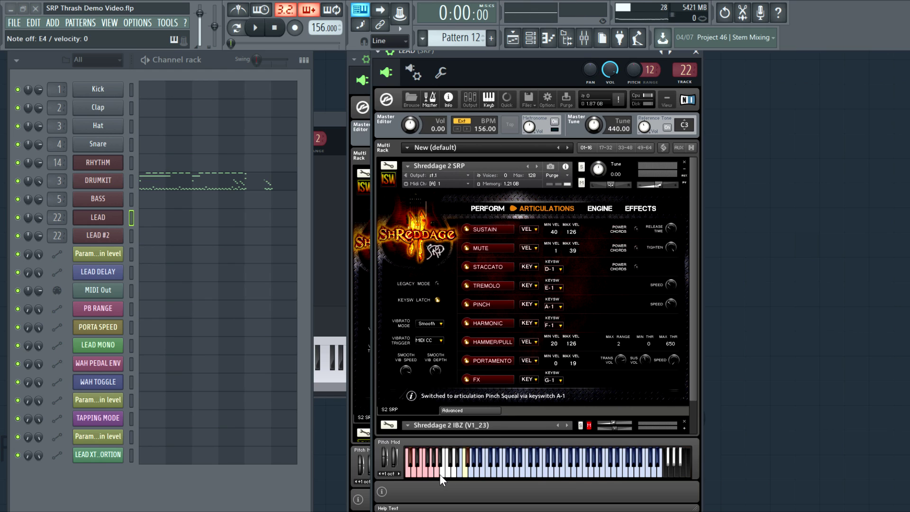
left_click(423, 473)
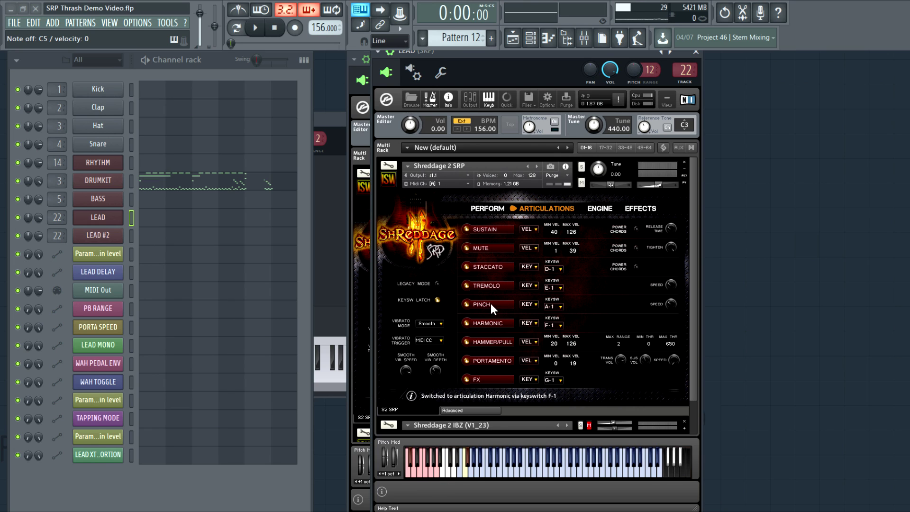
left_click(440, 474)
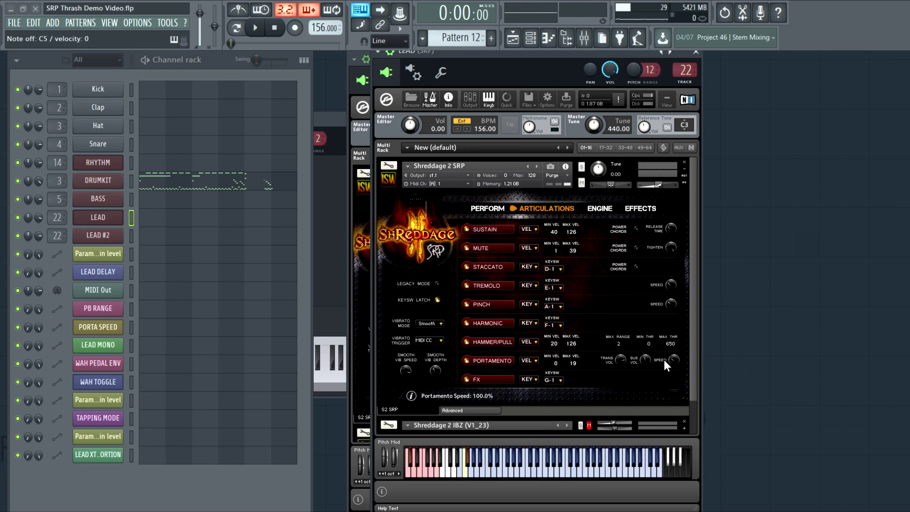
Set LEAD's portamento speed to 57.5% and its portamento slide time to 230 ms, and return to the articulation settings
left_click_drag(673, 360, 666, 445)
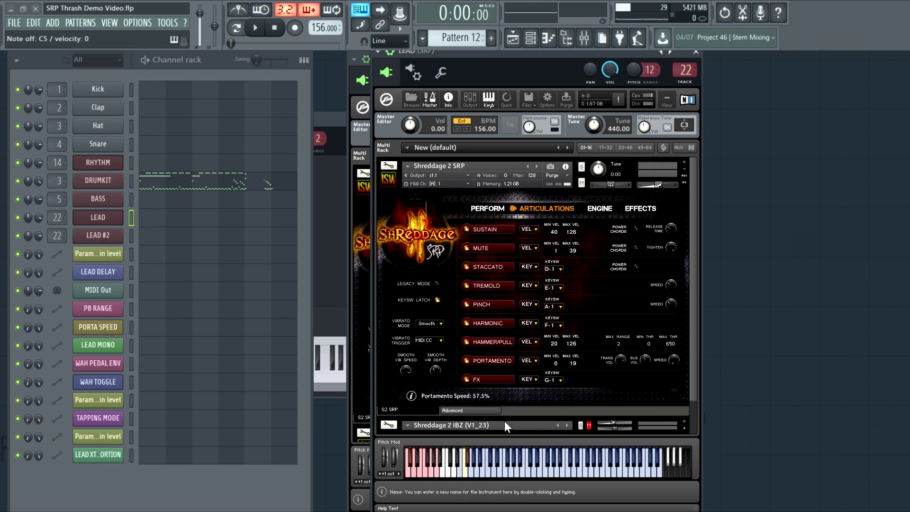
left_click(477, 412)
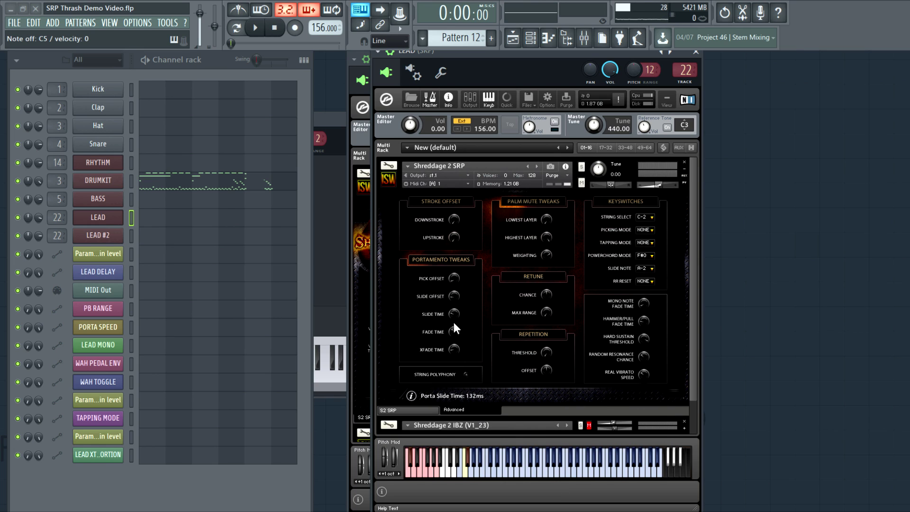
left_click_drag(453, 303, 457, 257)
left_click(410, 409)
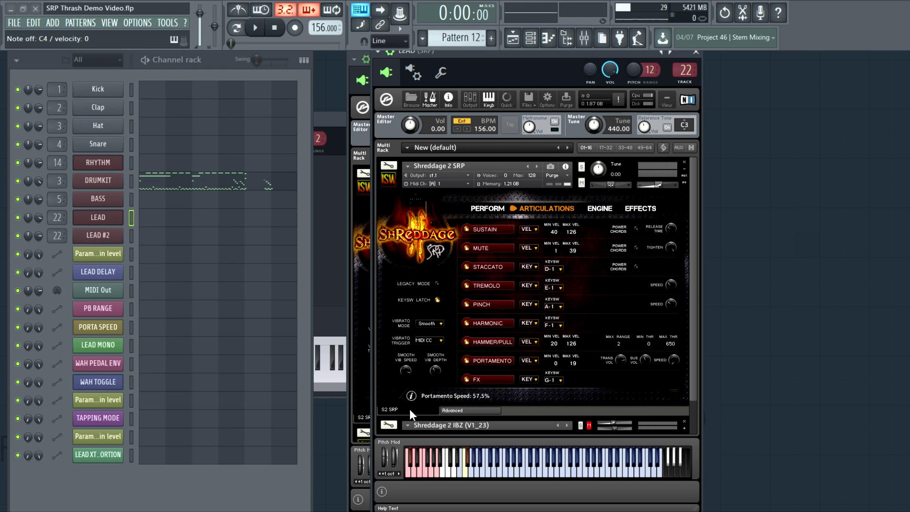
Toggle LEAD's unpitched release noise in the engine settings, and look through its effects rack
left_click(593, 211)
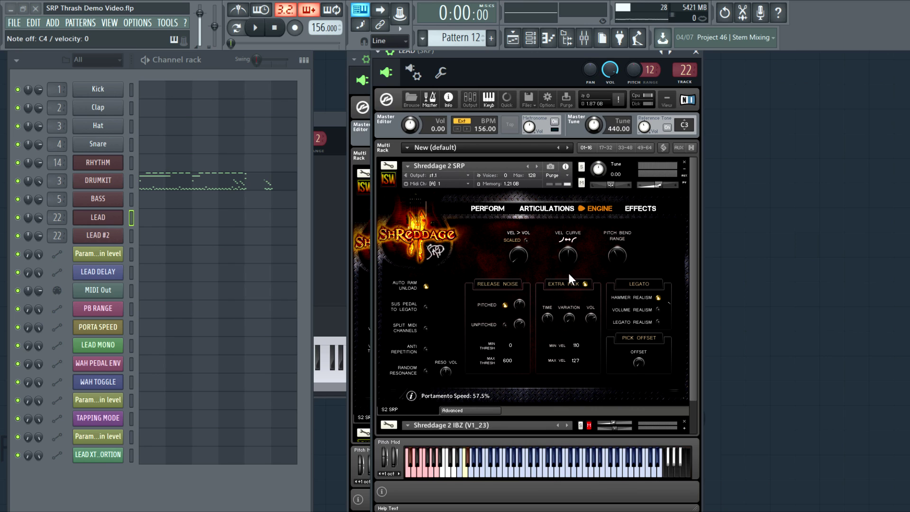
left_click(505, 325)
left_click(635, 208)
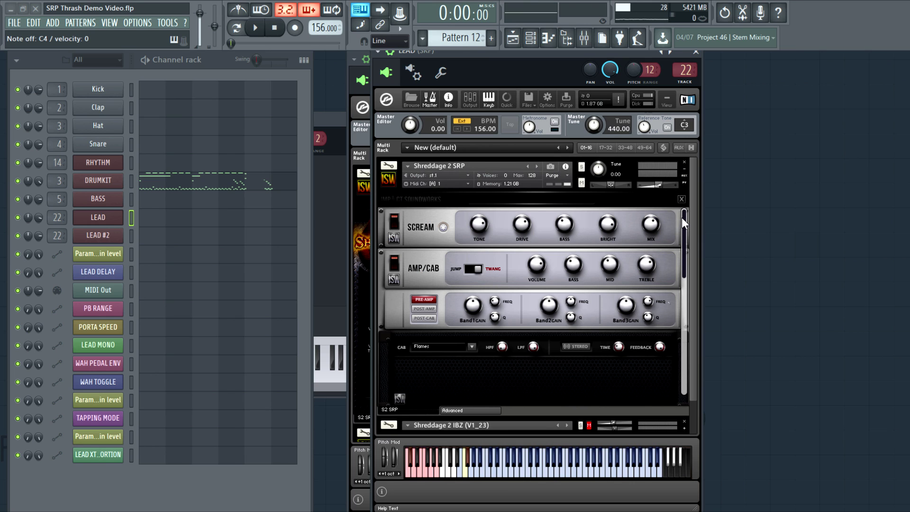
mouse_move(684, 216)
left_mouse_down()
mouse_move(687, 280)
mouse_move(684, 216)
left_mouse_up()
left_click_drag(684, 221, 673, 320)
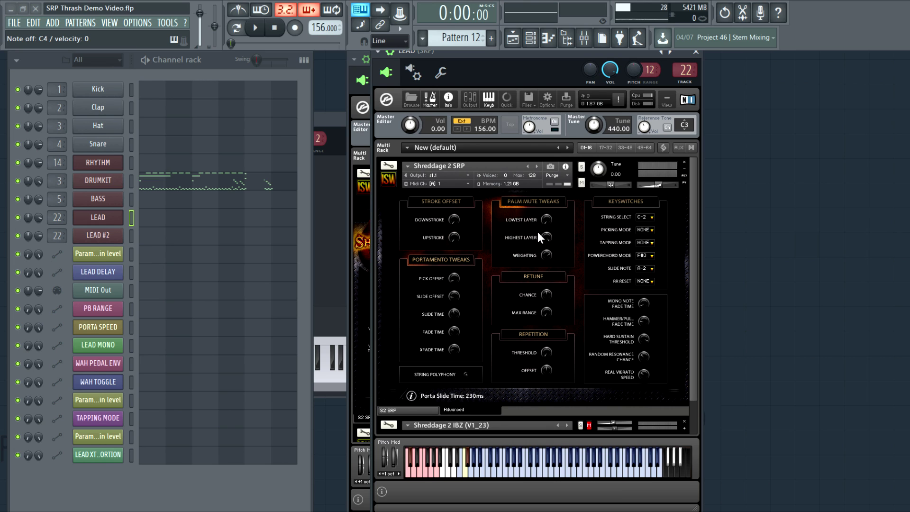
Adjust the lowest layer and weighting of LEAD's palm mute tweaks, and return to the instrument's main page
mouse_move(547, 238)
left_click_drag(546, 221, 542, 261)
mouse_move(547, 257)
left_mouse_down()
mouse_move(548, 267)
mouse_move(548, 253)
left_mouse_up()
left_click(417, 409)
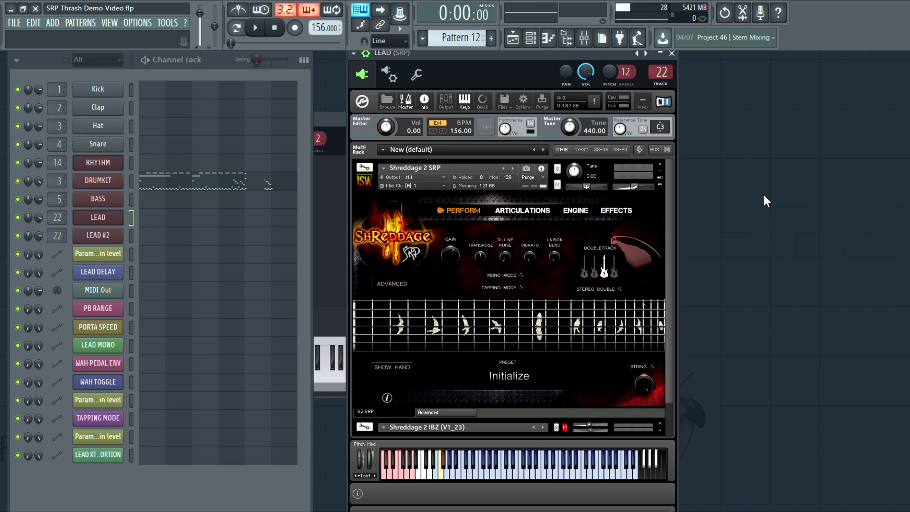
Examine the LEAD notes of Pattern 19 at the song's start, and close the piano roll
left_click(314, 58)
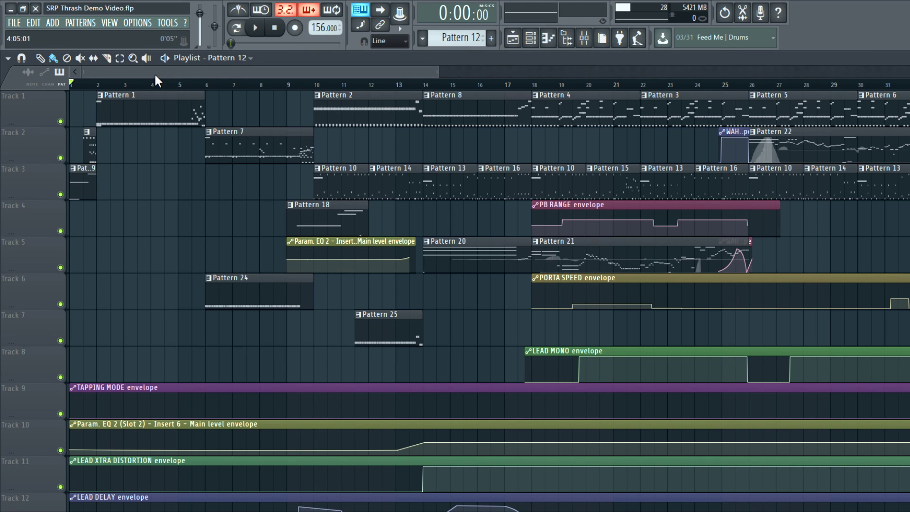
double_click(77, 179)
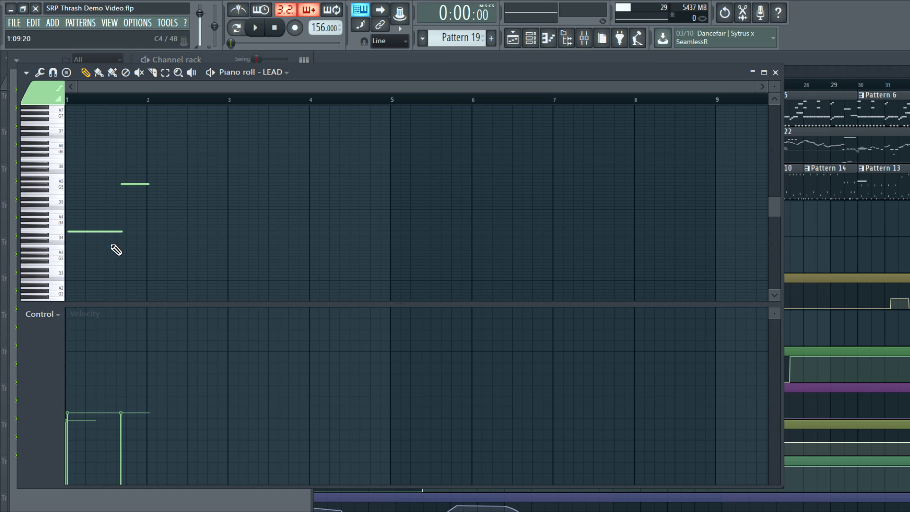
left_click(98, 231)
key("F7")
Open the RHYTHM notes of Pattern 9, play the pattern on its own, and return to the playlist
double_click(90, 139)
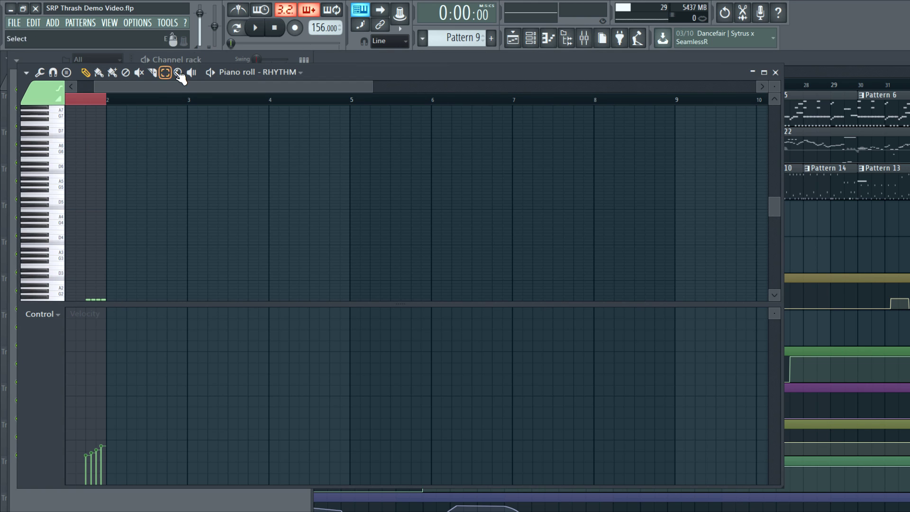
left_click(236, 27)
scroll(181, 190, "down", 2)
key("space")
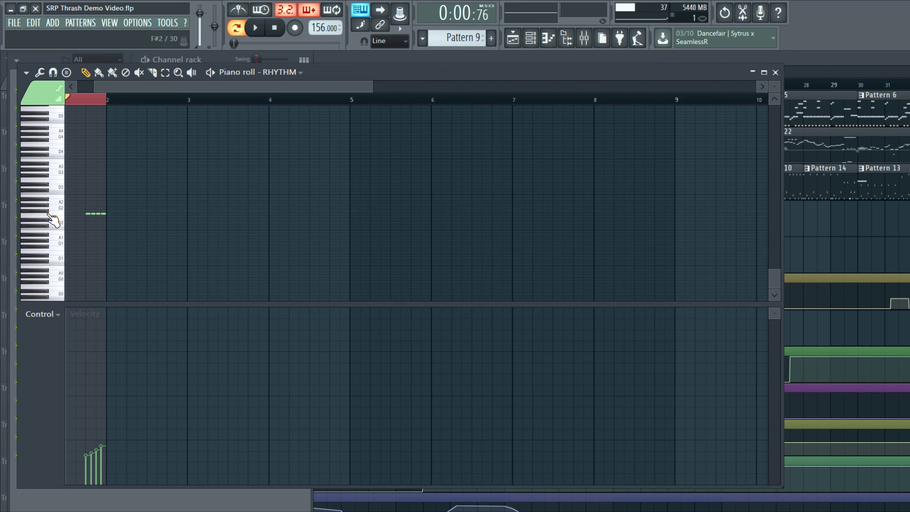
key("space")
key("F5")
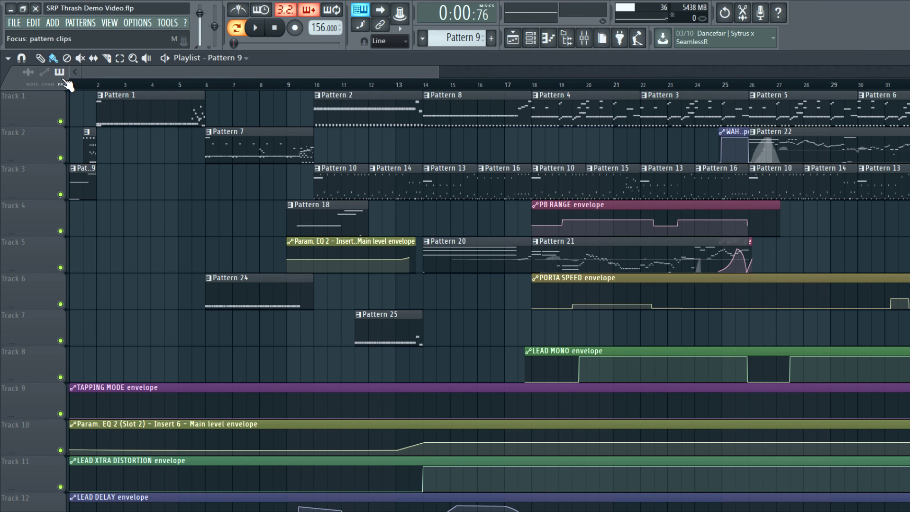
Play the song from bar 2 while viewing Pattern 1's RHYTHM notes, and return to the playlist
left_click(97, 84)
double_click(109, 110)
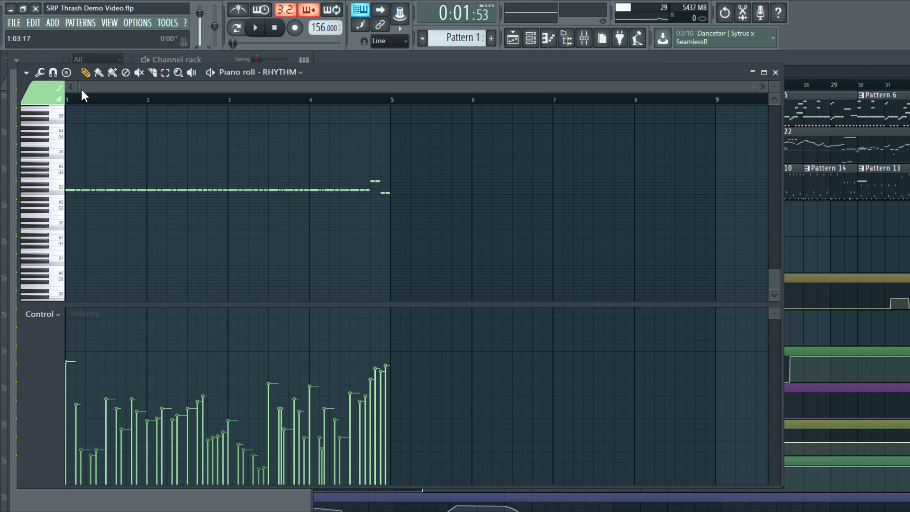
key("space")
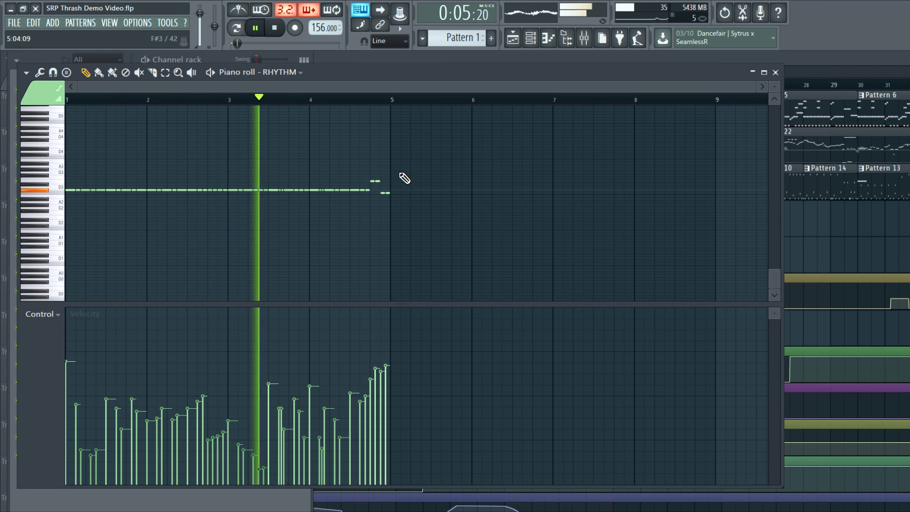
key("F5")
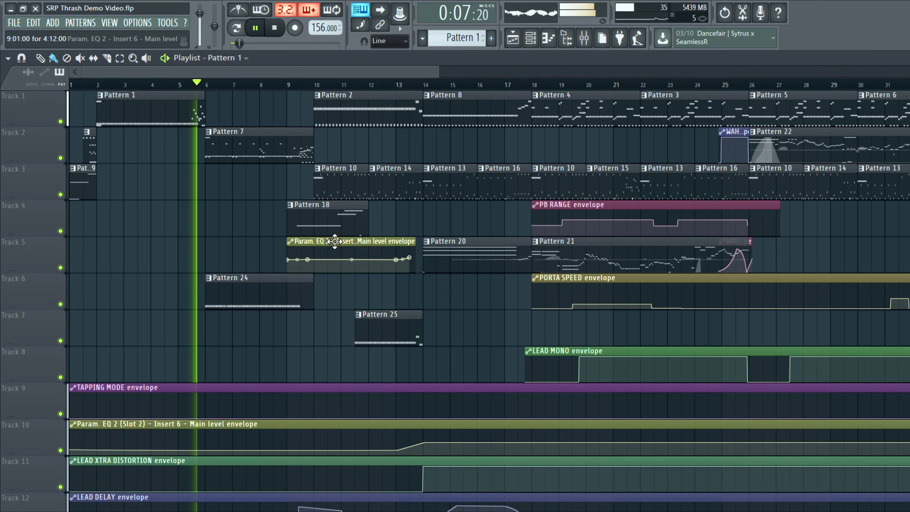
View Pattern 7's notes during playback, return to the playlist, and stop the song
double_click(238, 154)
key("F5")
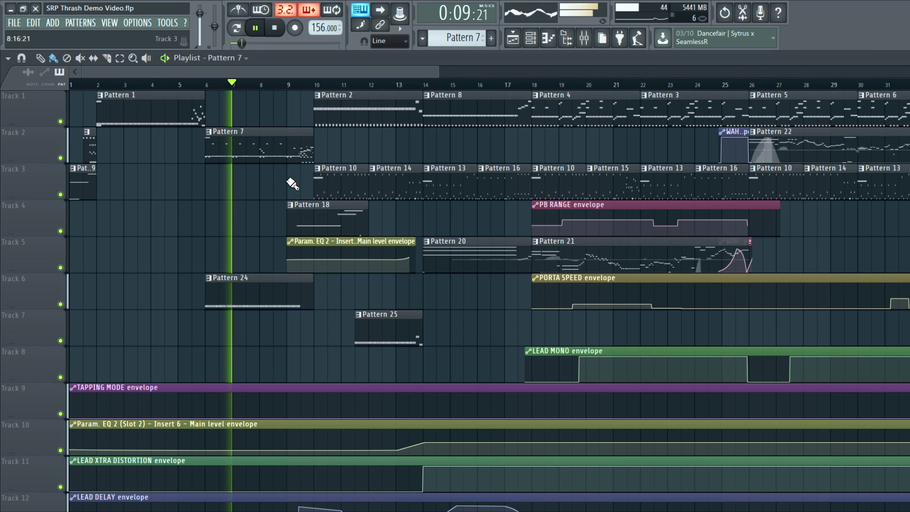
key("space")
Open Pattern 24's LEAD #2 notes, play the pattern on its own from its start, and return to the playlist
double_click(249, 283)
left_click(236, 28)
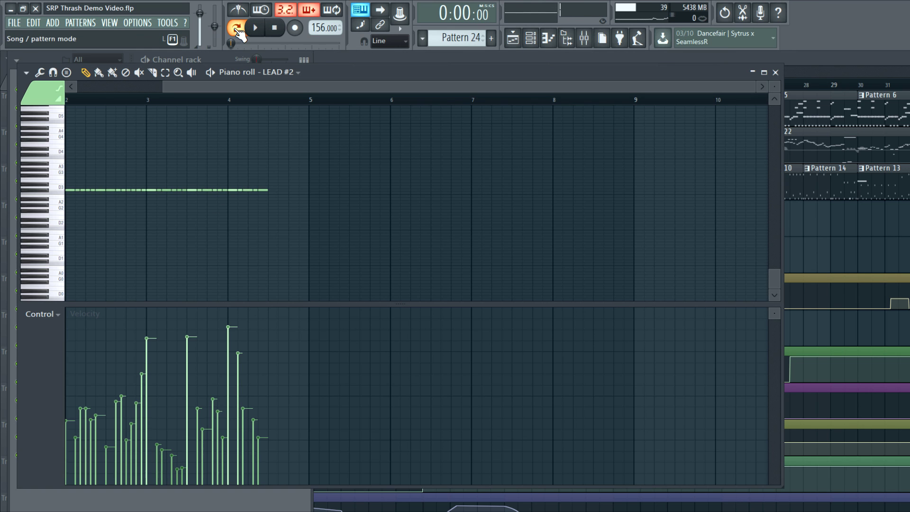
key("space")
left_click_drag(186, 87, 72, 116)
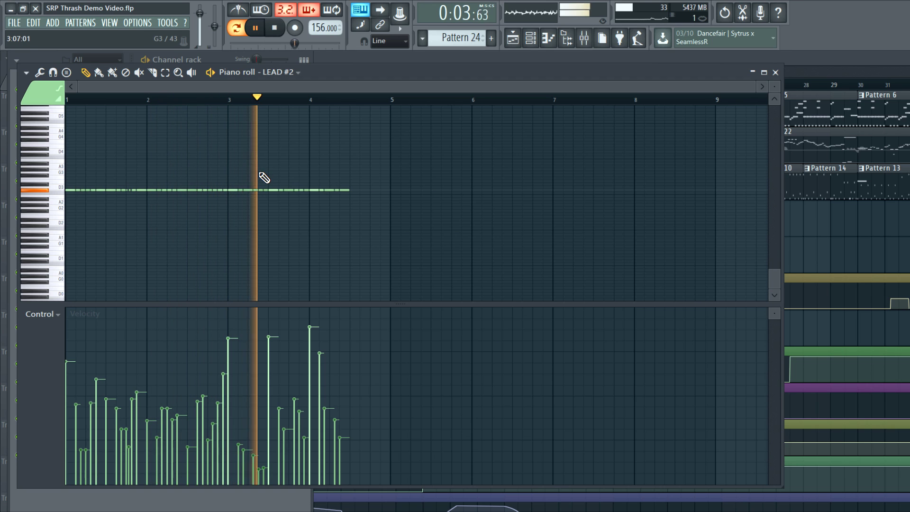
key("space")
key("F5")
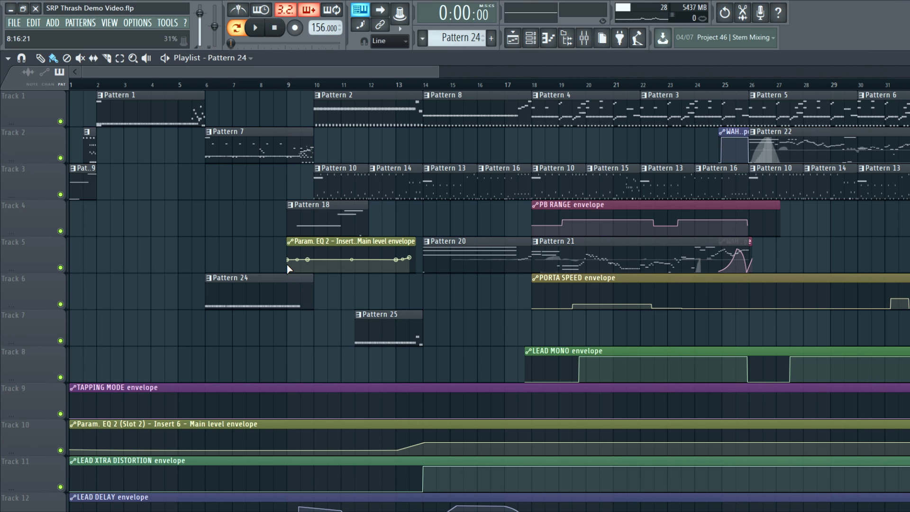
Examine Pattern 10's DRUMKIT notes up close while the pattern plays on its own, and stop playback with the channel rack showing
left_click(315, 85)
double_click(332, 177)
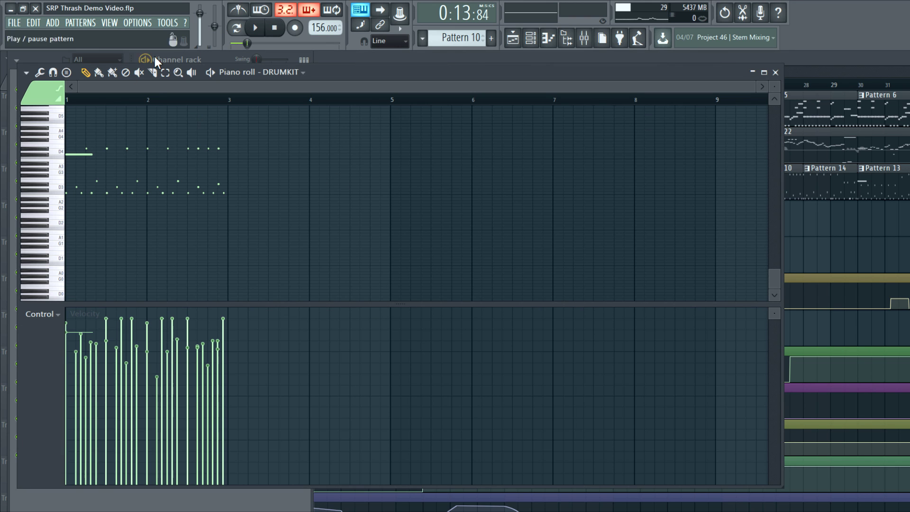
left_click(236, 28)
left_click_drag(769, 85, 769, 123)
key("space")
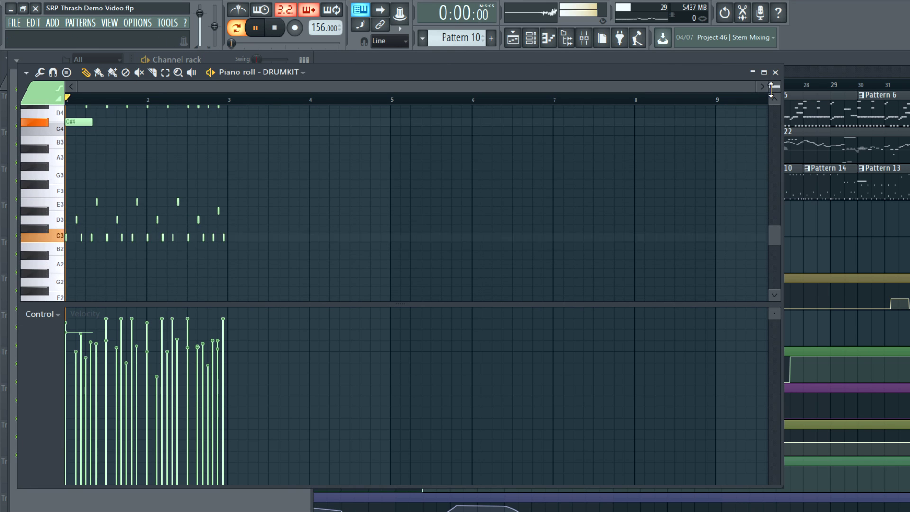
scroll(345, 90, "up", 3)
left_click_drag(283, 87, 173, 126)
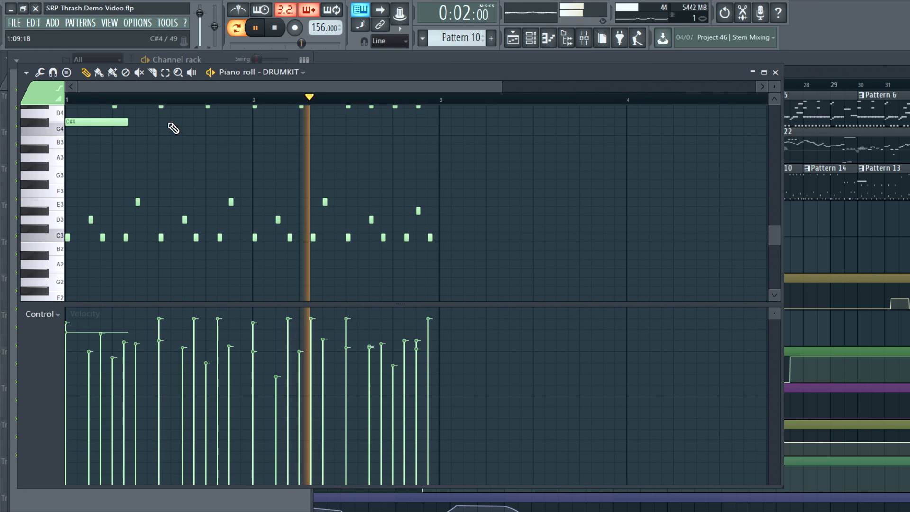
scroll(264, 198, "up", 3)
key("F6")
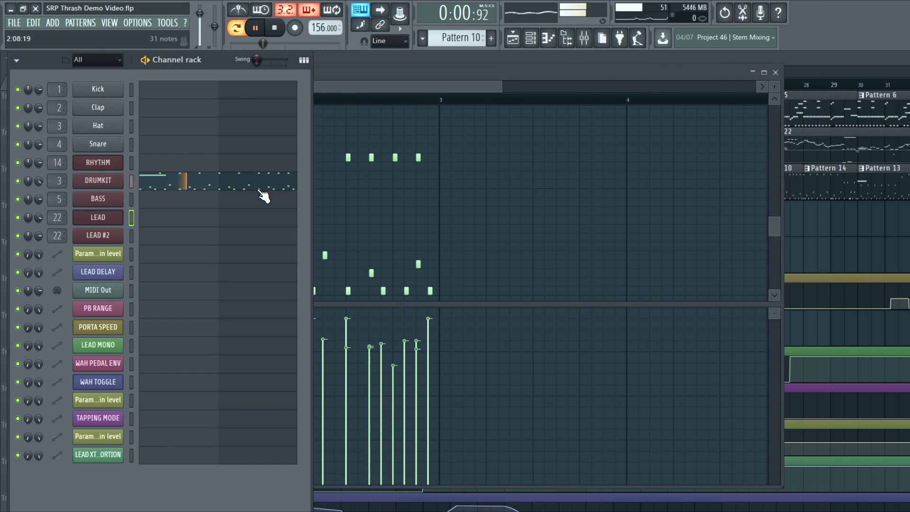
key("space")
Open the mixer and inspect the effects on the DRUMS track
key("F9")
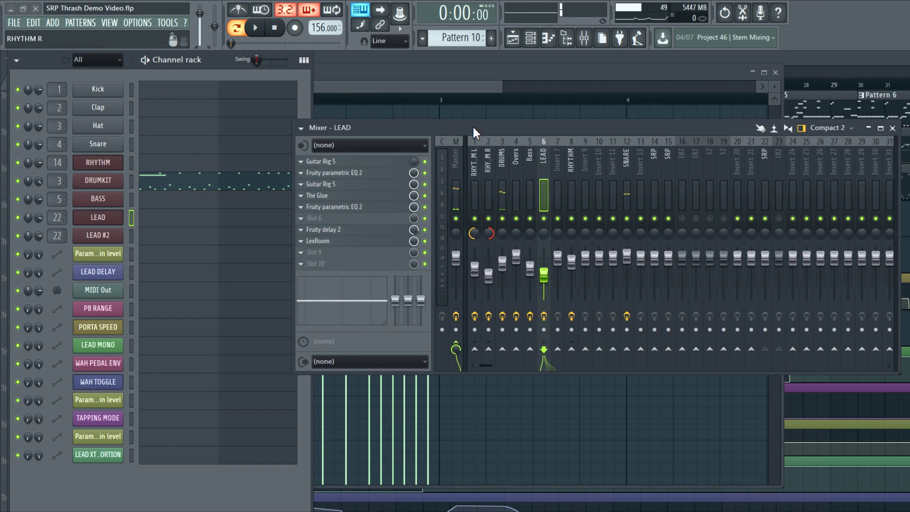
left_click(502, 163)
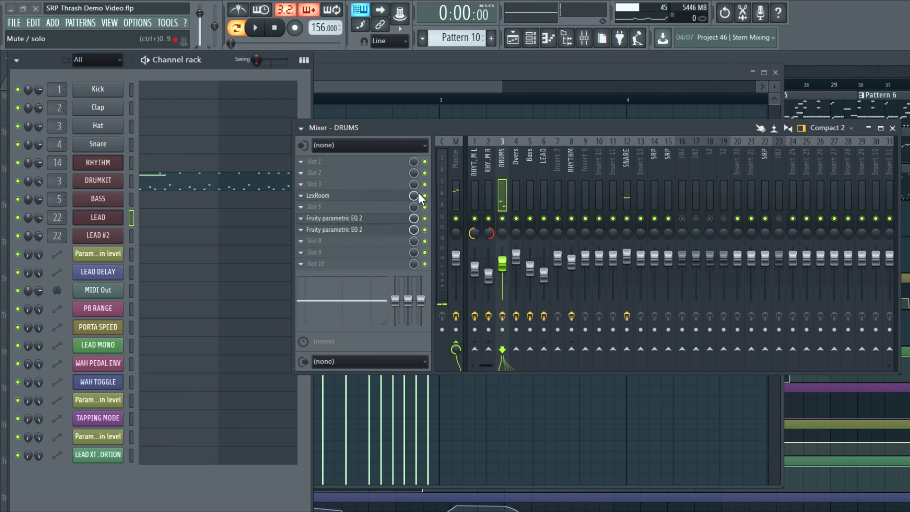
left_click(380, 204)
left_click_drag(352, 134, 526, 141)
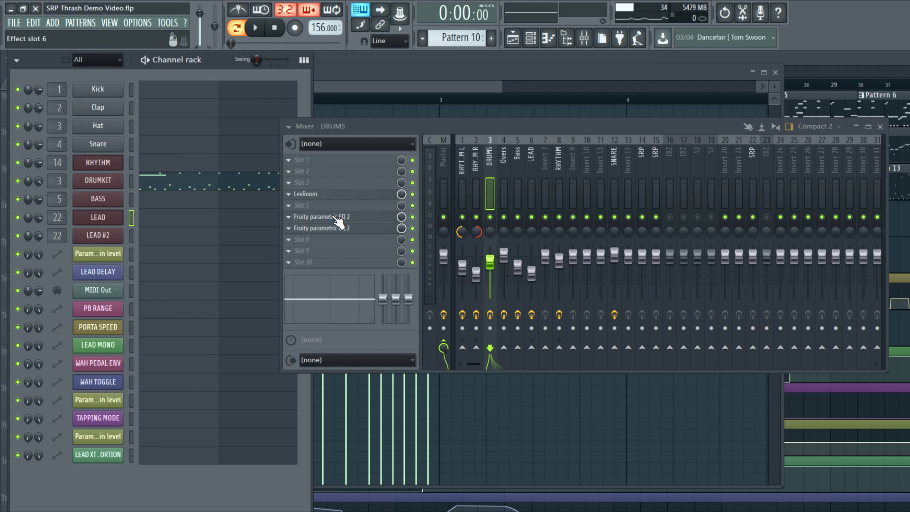
View both Fruity parametric EQ 2 curves on the DRUMS track, and close the equalizers and the mixer
left_click(338, 216)
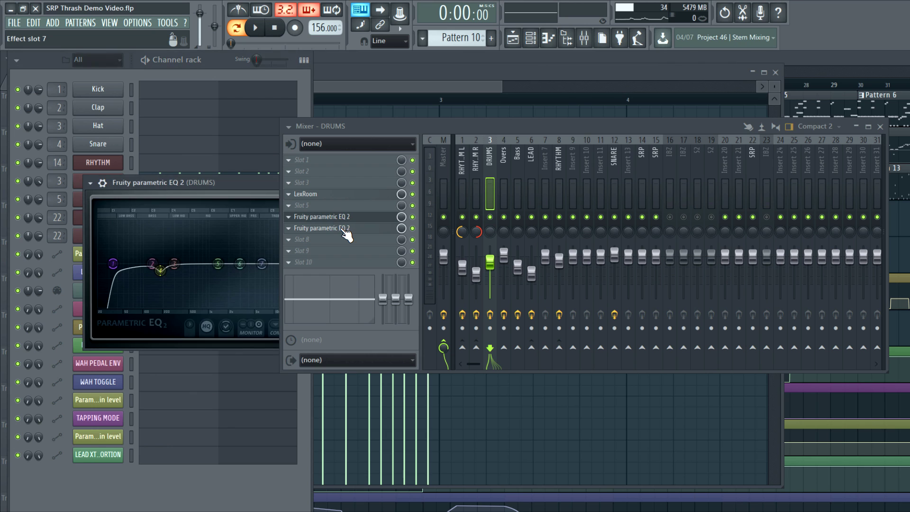
left_click(348, 230)
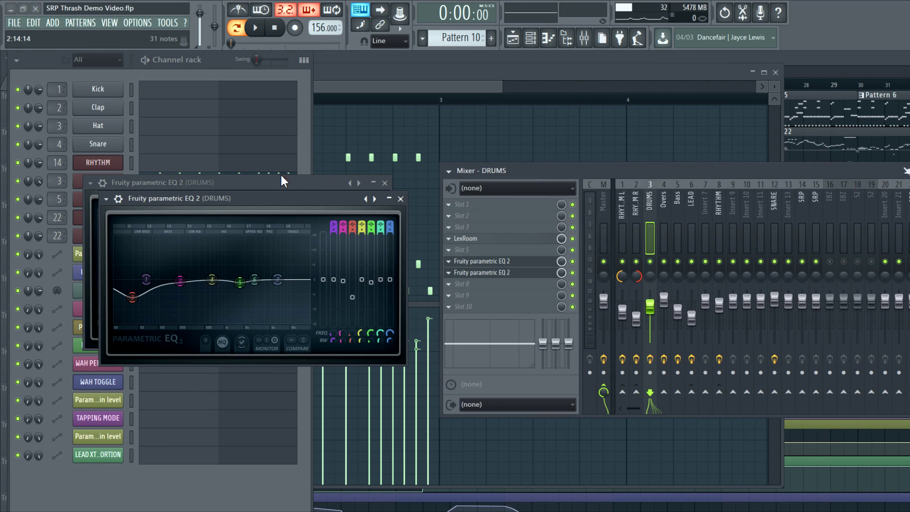
left_click_drag(283, 199, 453, 206)
left_click_drag(333, 210, 208, 206)
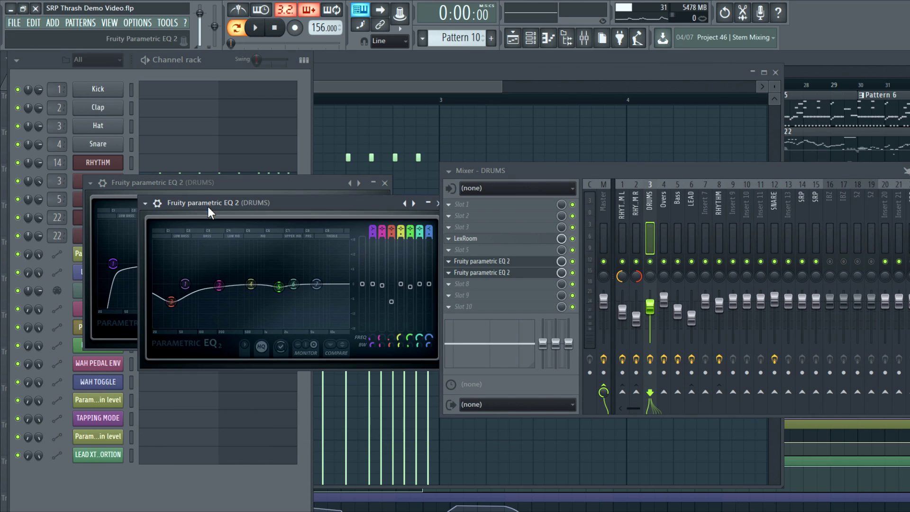
left_click(251, 184)
key("Escape")
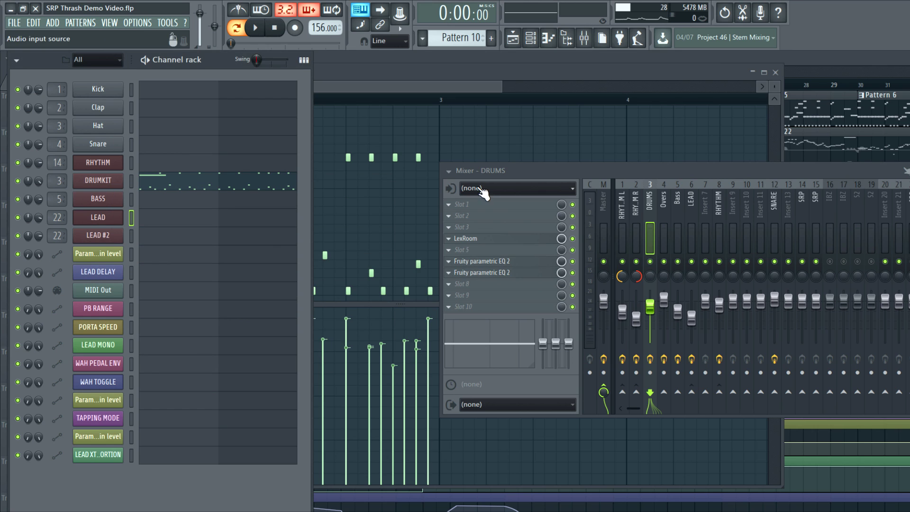
left_click_drag(562, 170, 448, 165)
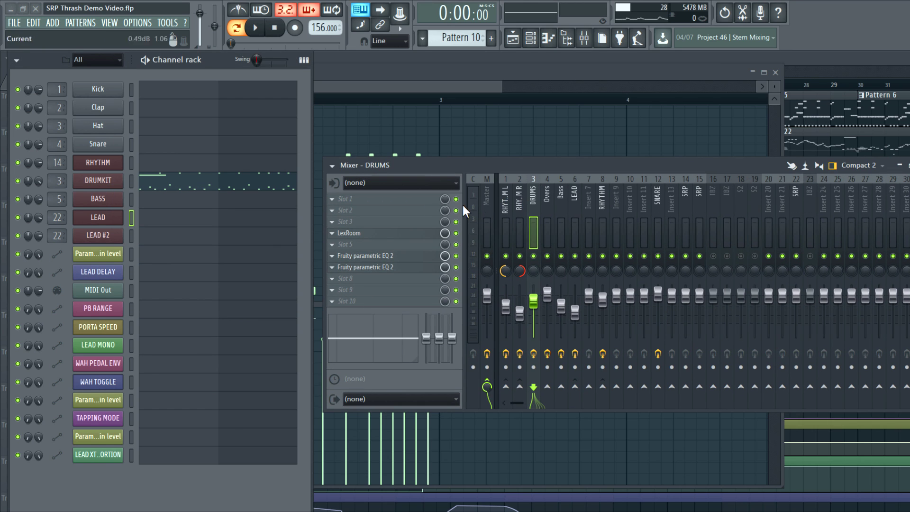
key("F9")
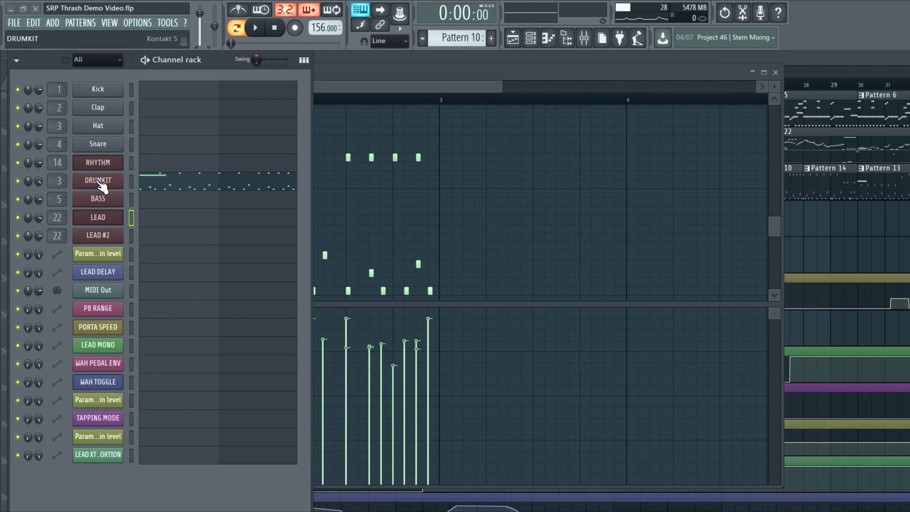
Open the DRUMKIT instrument and inspect its E1 note mapping, its snare drum settings and its drum mixer
left_click(97, 181)
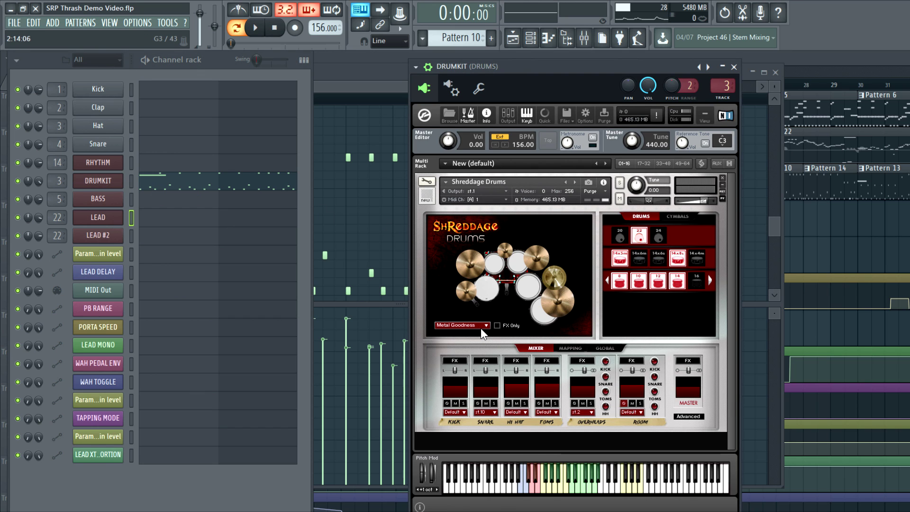
left_click(571, 348)
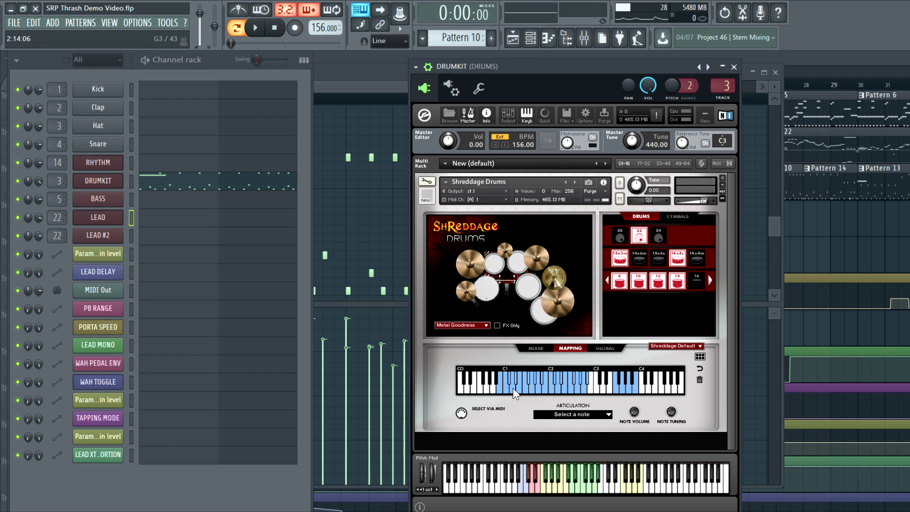
left_click(516, 389)
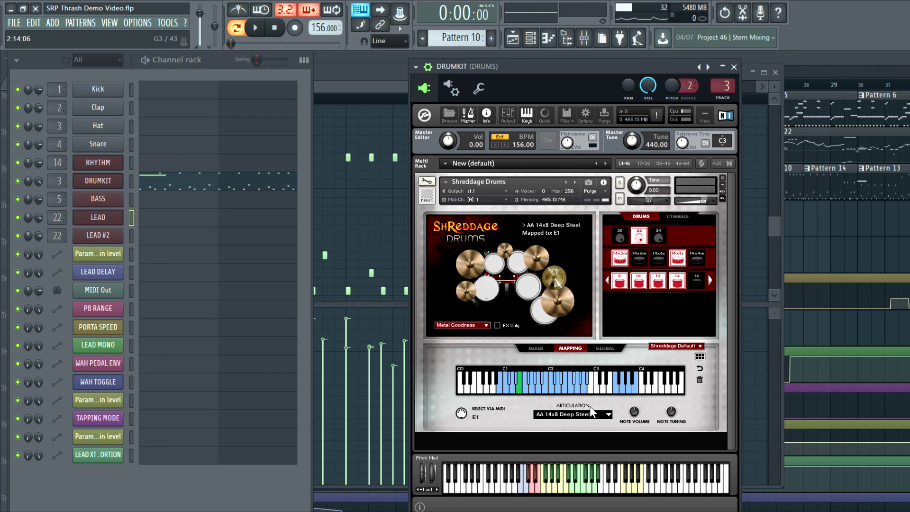
left_click(679, 260)
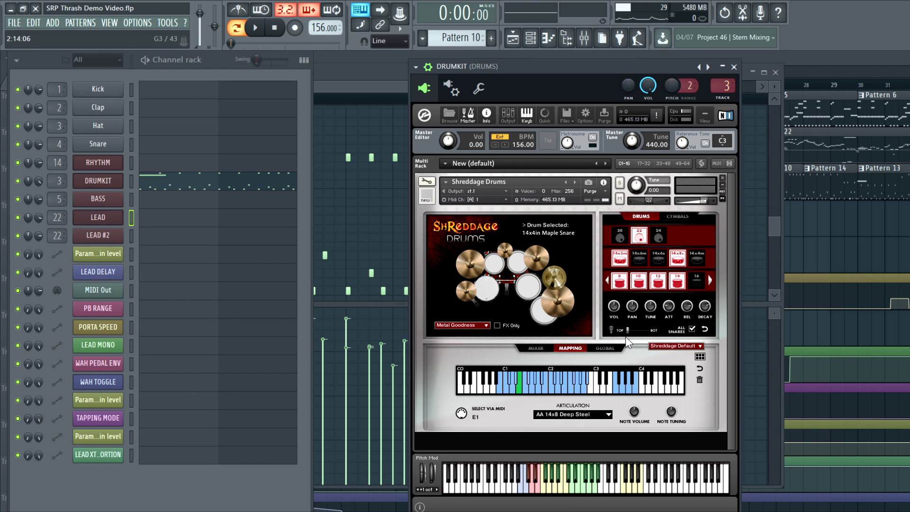
left_click(535, 348)
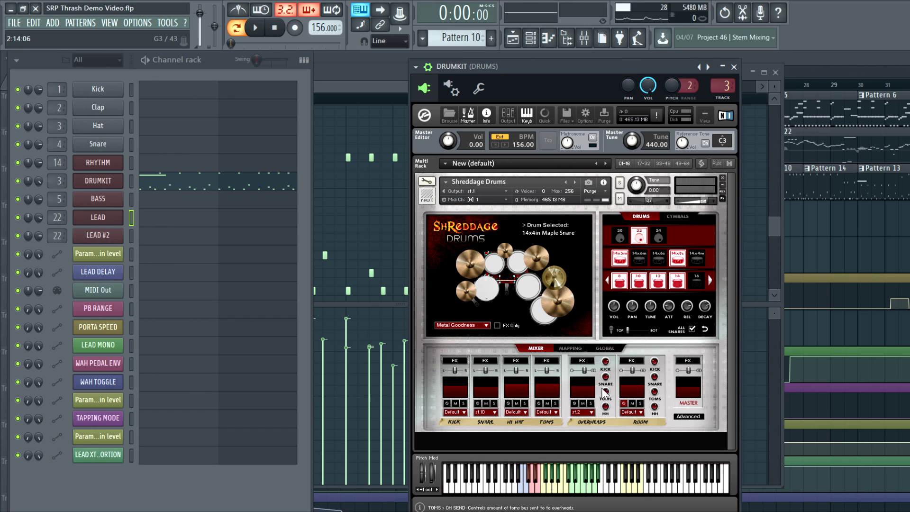
Play the song from bar 10 in the playlist, view Pattern 2's RHYTHM notes during playback, and return to the playlist
key("F5")
left_click(314, 85)
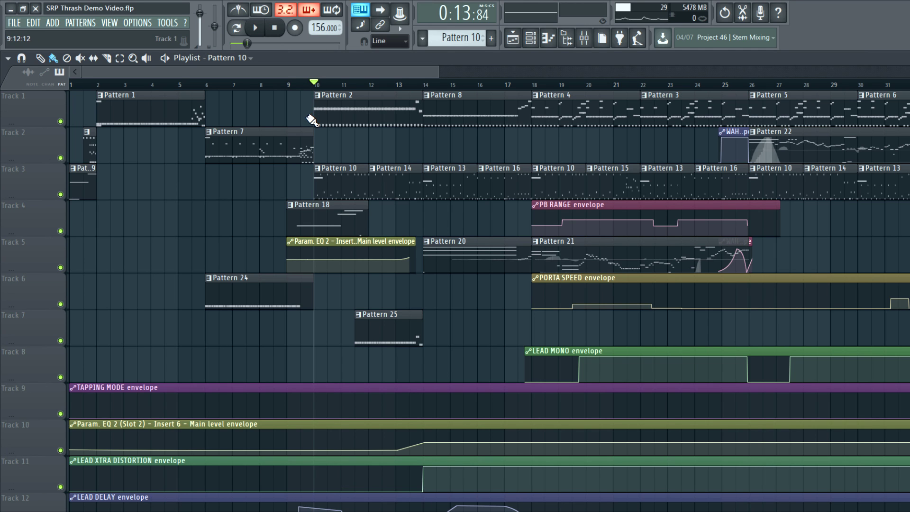
key("space")
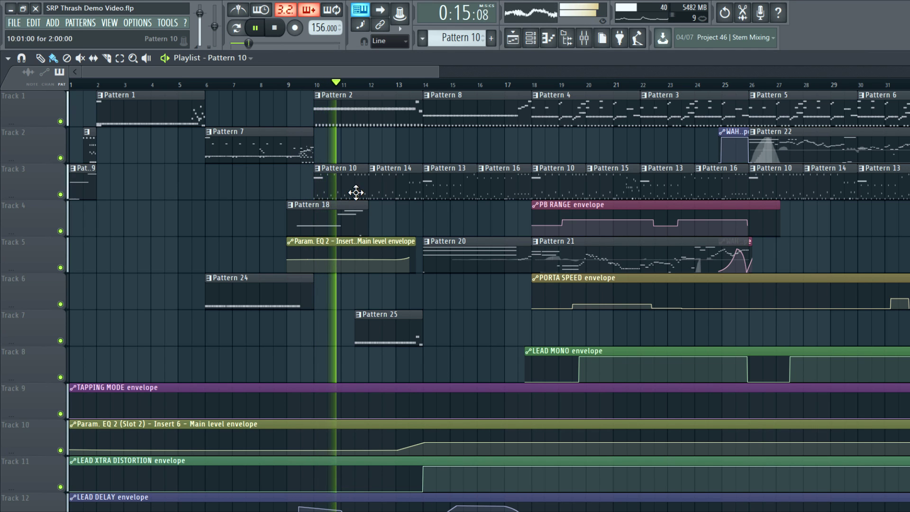
double_click(378, 114)
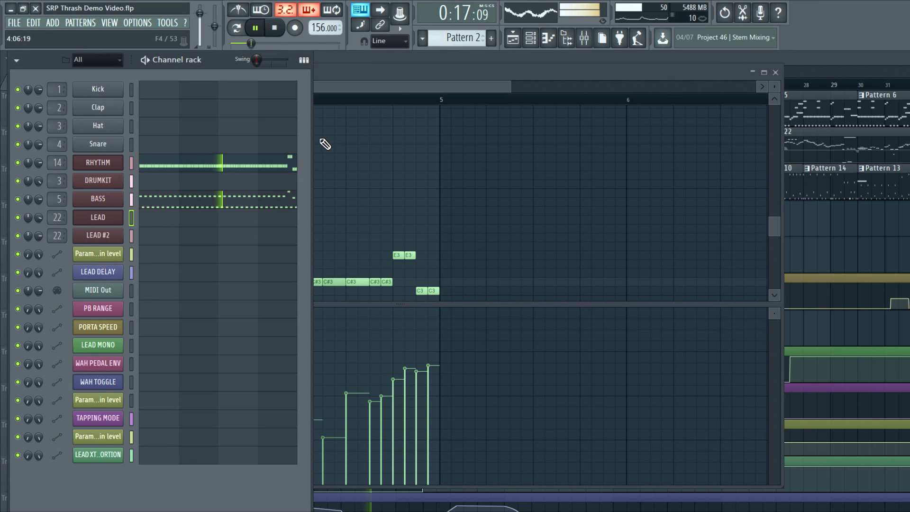
key("F5")
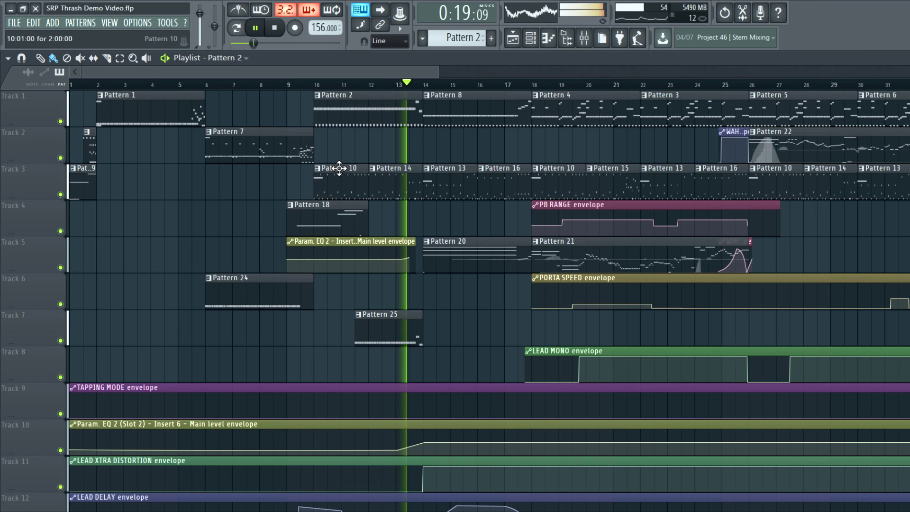
View Pattern 8's RHYTHM notes, stop the song, and switch playback to pattern mode
double_click(447, 112)
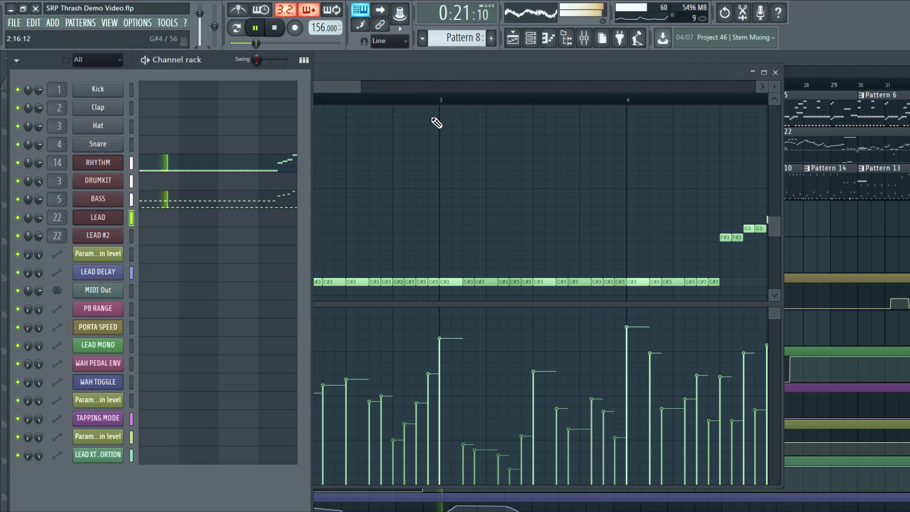
key("space")
left_click(236, 29)
Open the BASS channel's Shreddage Bass 2 instrument, view its Perform page, and close it
left_click(111, 197)
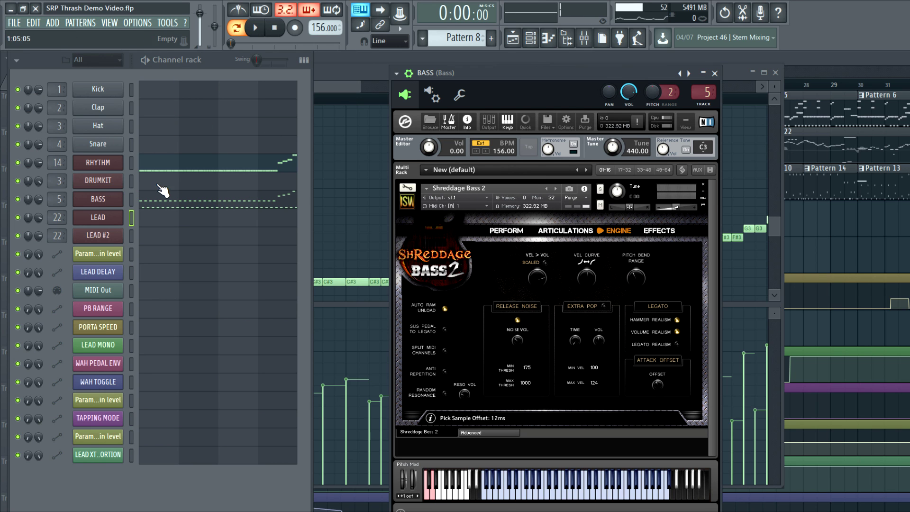
left_click(496, 229)
key("Escape")
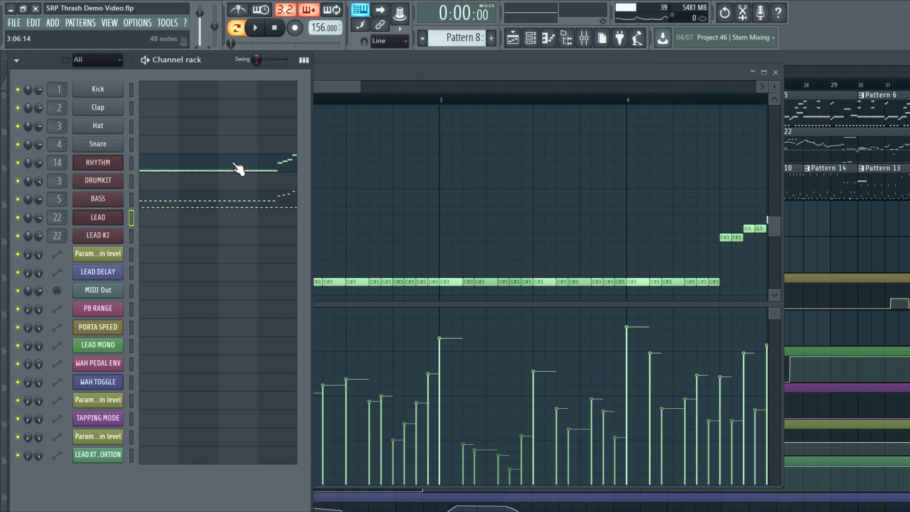
Examine Pattern 8's BASS notes in the piano roll, and close the piano roll
right_click(121, 197)
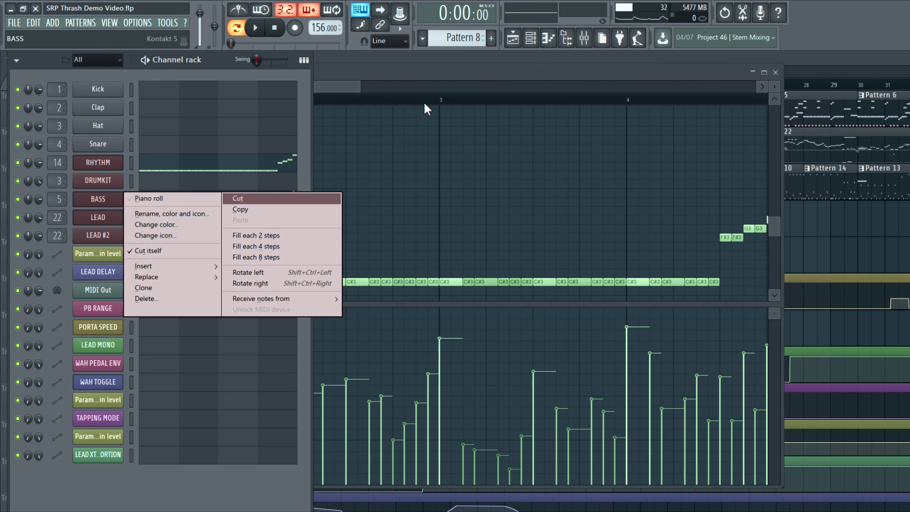
left_click(332, 84)
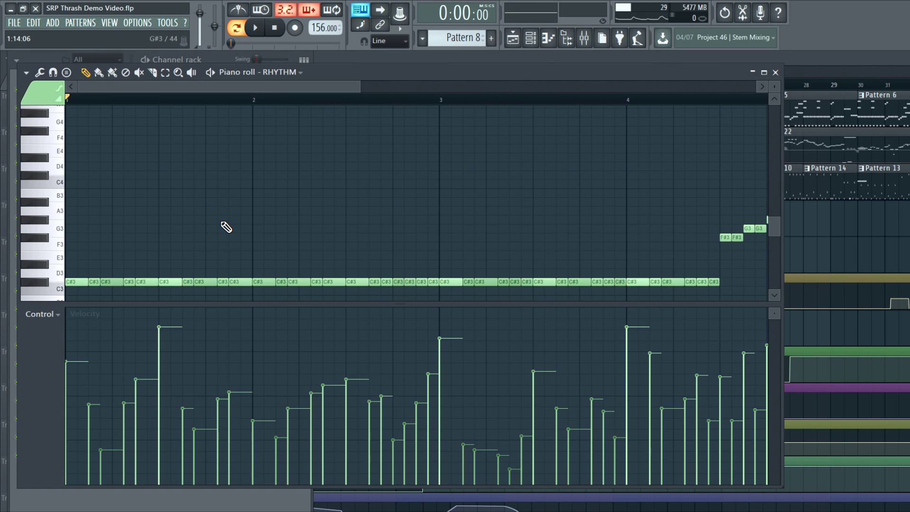
key("F6")
right_click(153, 196)
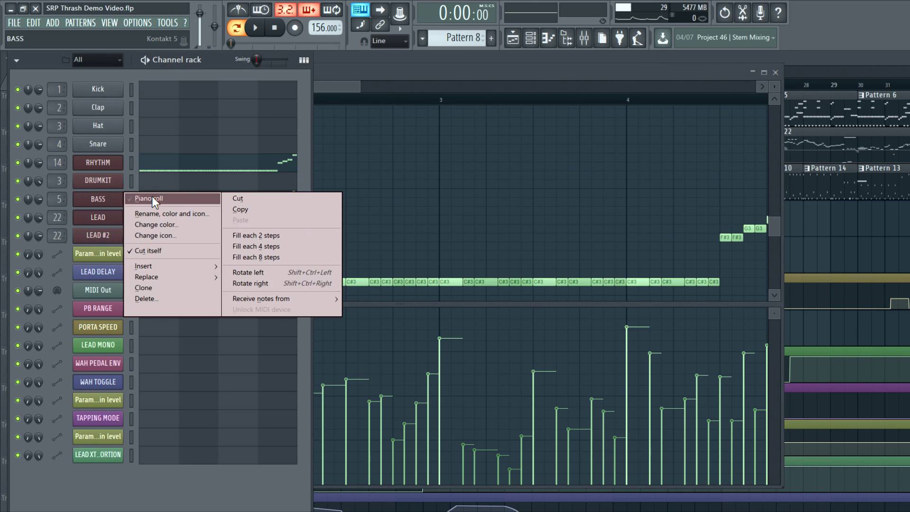
left_click(152, 199)
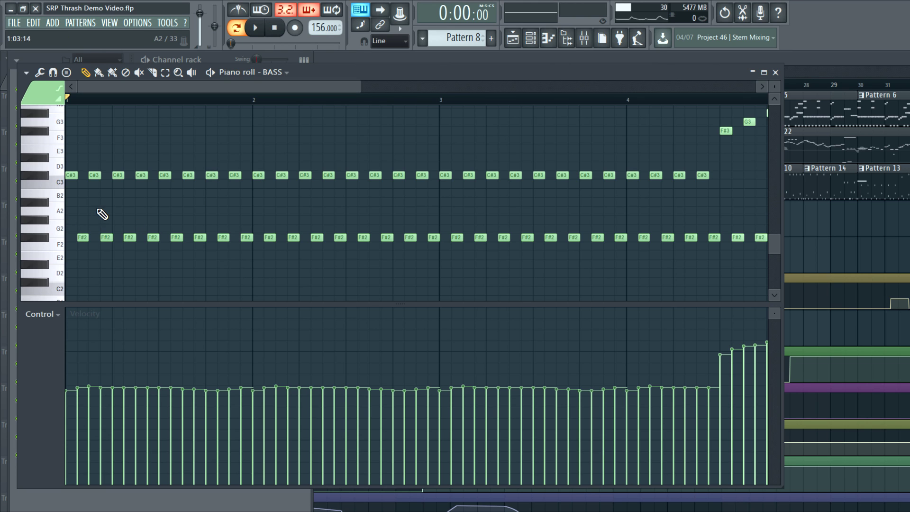
key("F7")
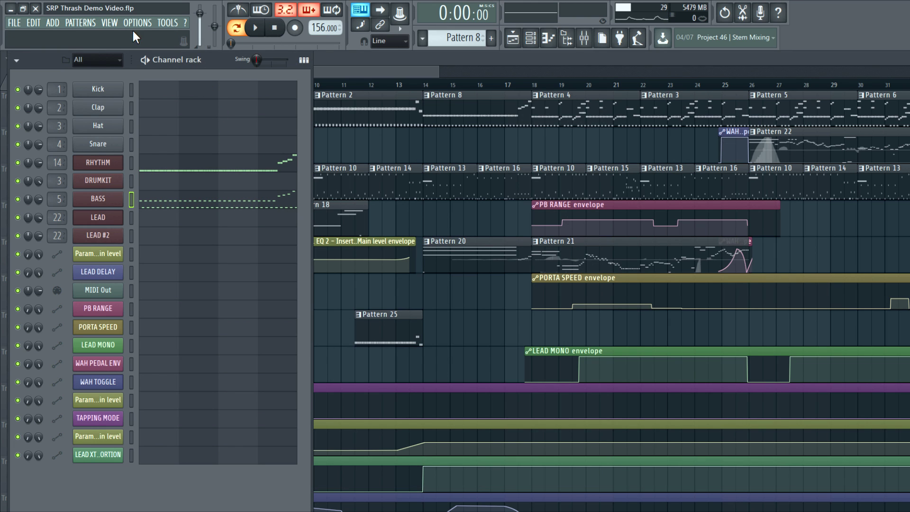
Show the mixer and view the Fruity parametric EQ 2 curve on the Bass track
left_click(109, 23)
left_click(119, 76)
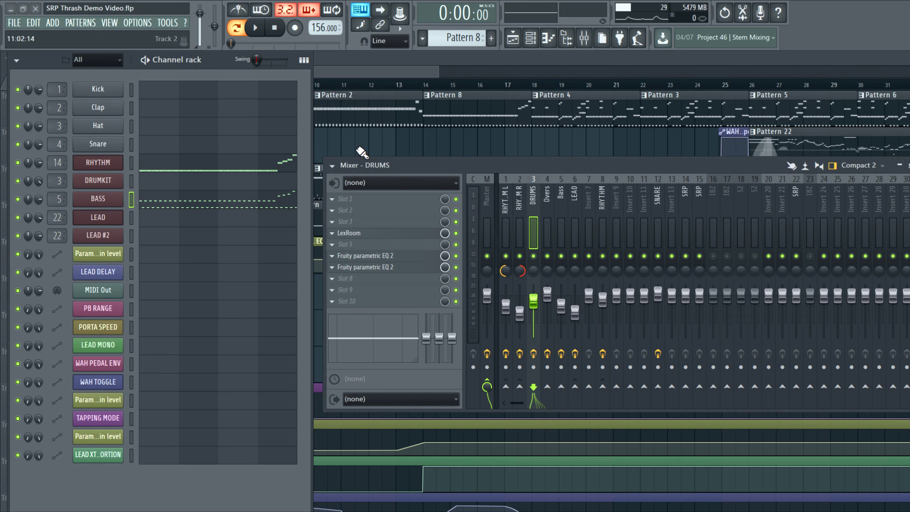
left_click(560, 201)
left_click(392, 234)
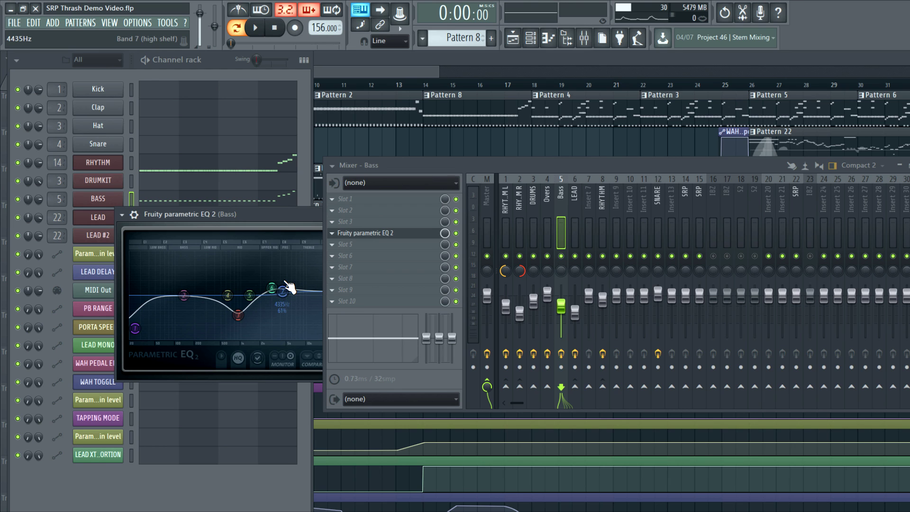
Close the Bass EQ, play the song with the Bass mixer track soloed, stop it, and set the playback position to bar 14
key("Escape")
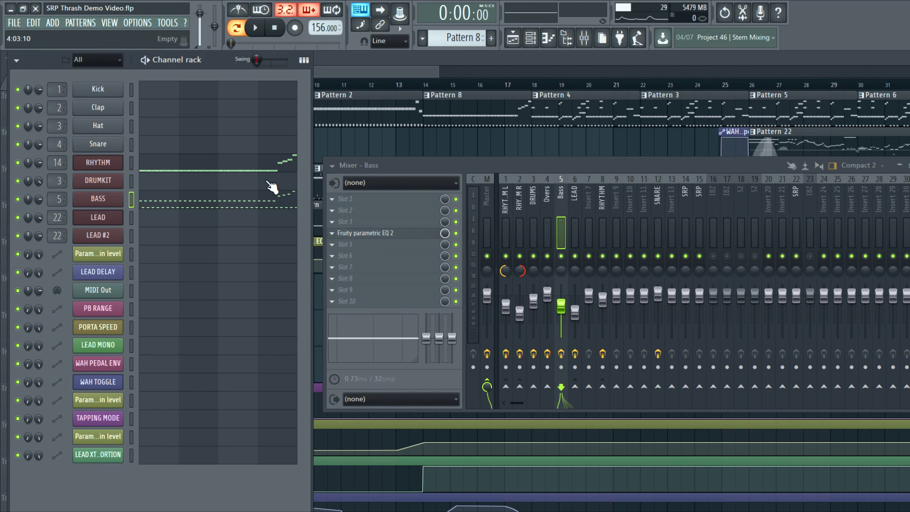
key("Escape")
left_click(319, 85)
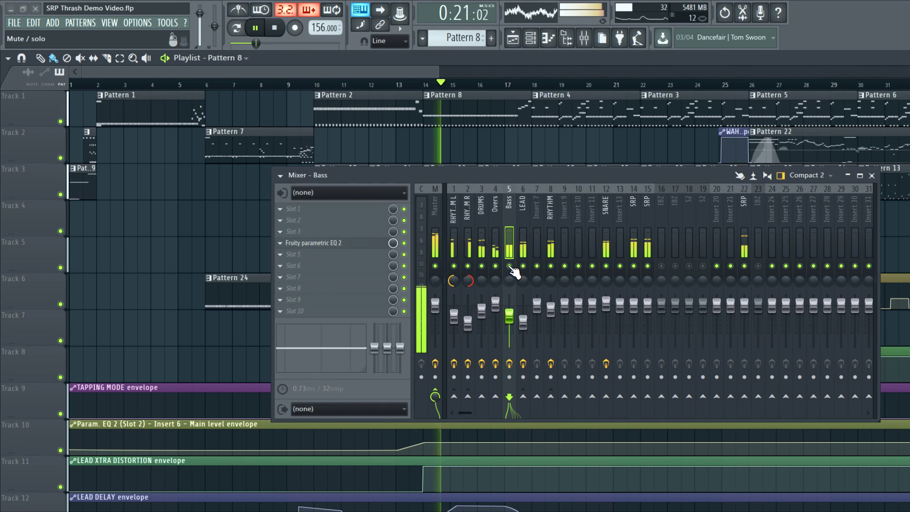
right_click(510, 266)
key("space")
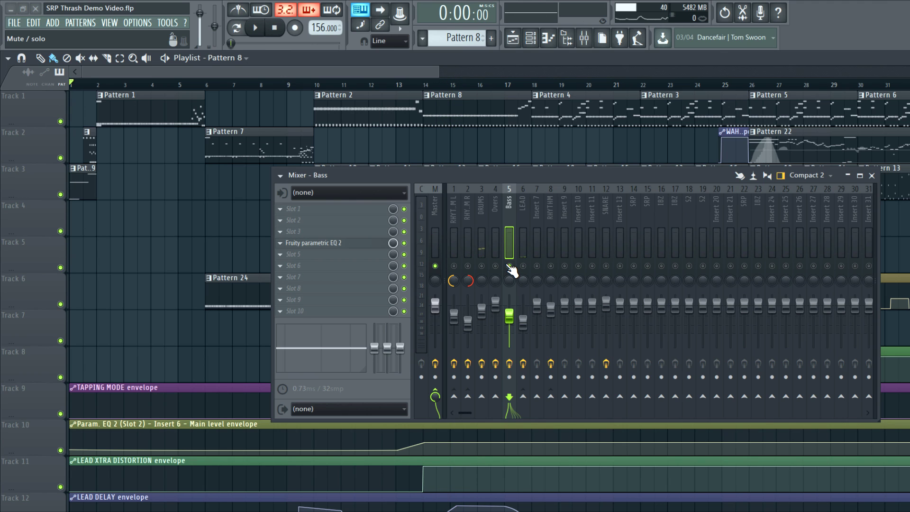
left_click(429, 87)
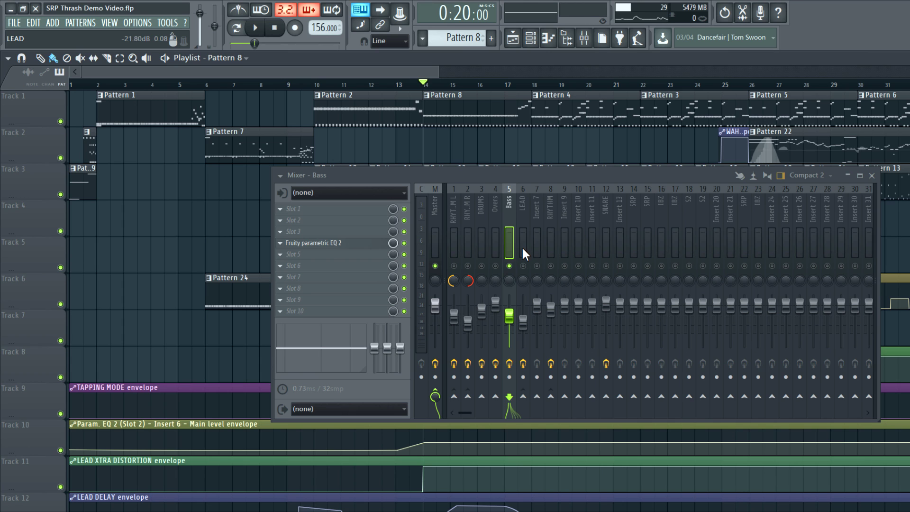
Play from bar 14, unsolo the Bass track, audition the DRUMS and Overs tracks soloed one after another, and stop playback
key("space")
right_click(509, 266)
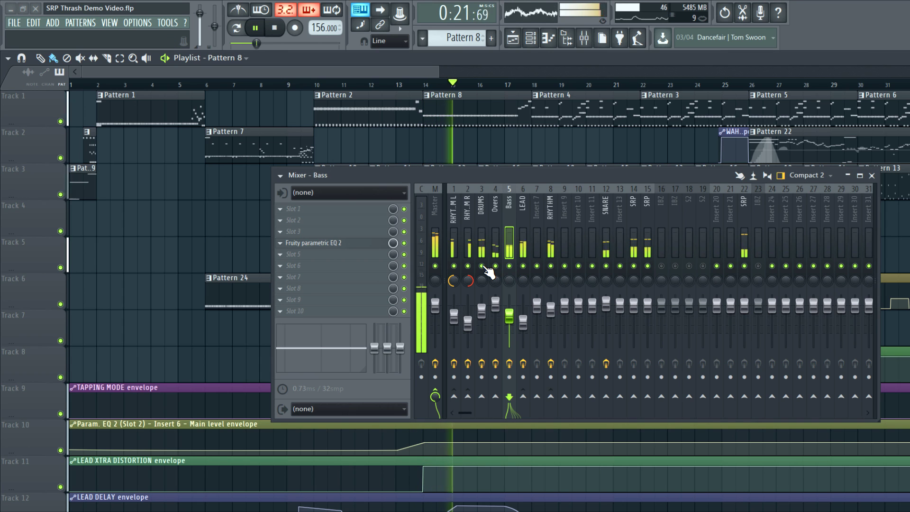
right_click(482, 266)
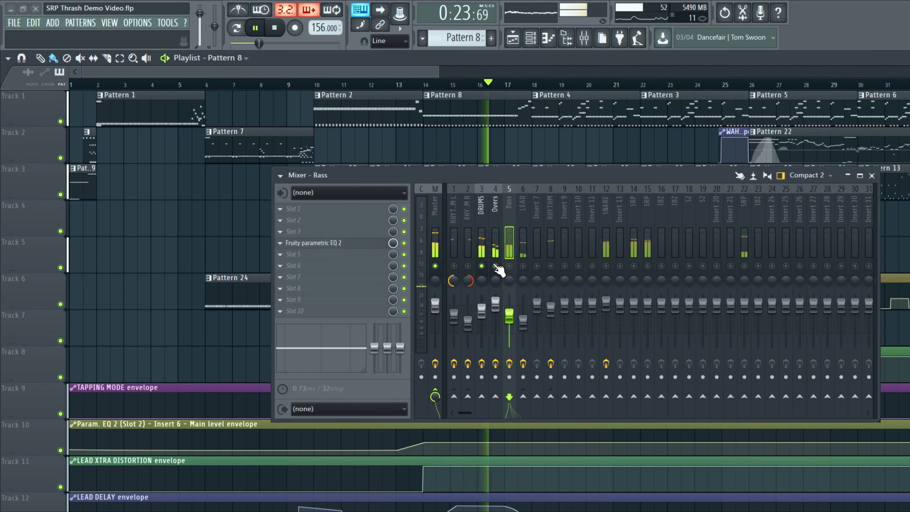
left_click(496, 266)
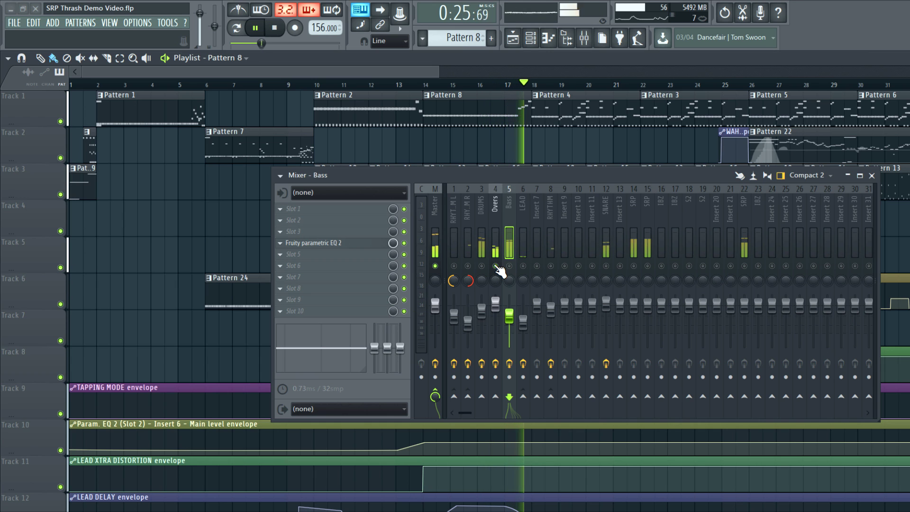
key("space")
Solo the RHYTHM mixer track and enable the RHYTHM L and RHYTHM R tracks alongside it
right_click(551, 267)
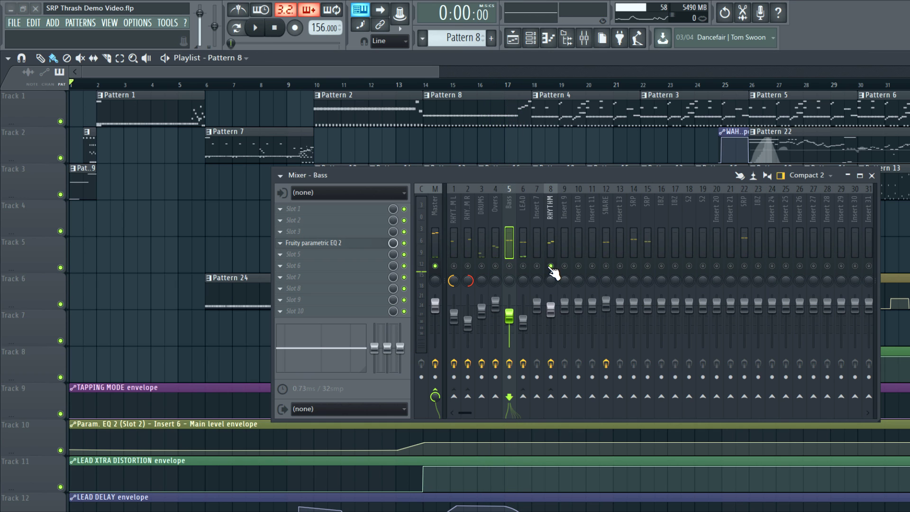
left_click(453, 266)
left_click(468, 266)
Move the mixer aside, select Pattern 8's range from bar 14 to 18 on the playlist timeline, and play the soloed rhythm guitars
left_click(432, 86)
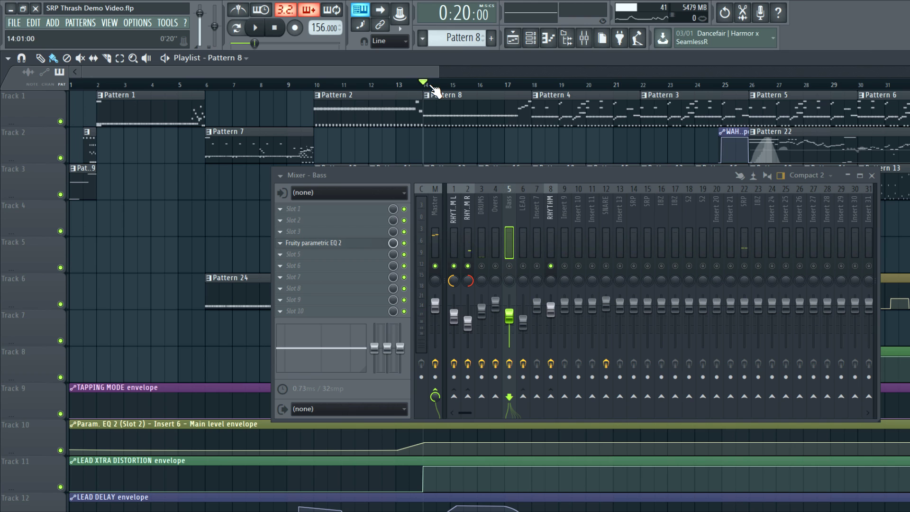
left_click_drag(312, 178, 453, 170)
key("F9")
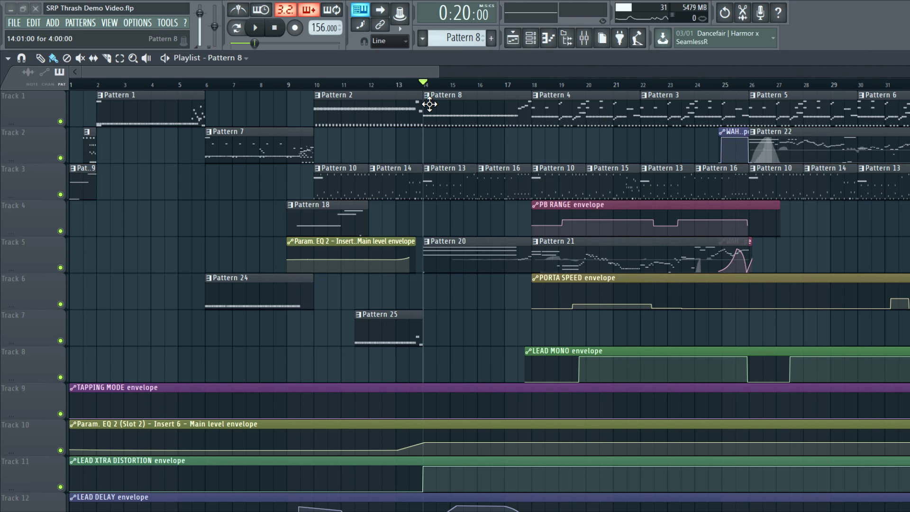
double_click(426, 86)
key("F9")
key("space")
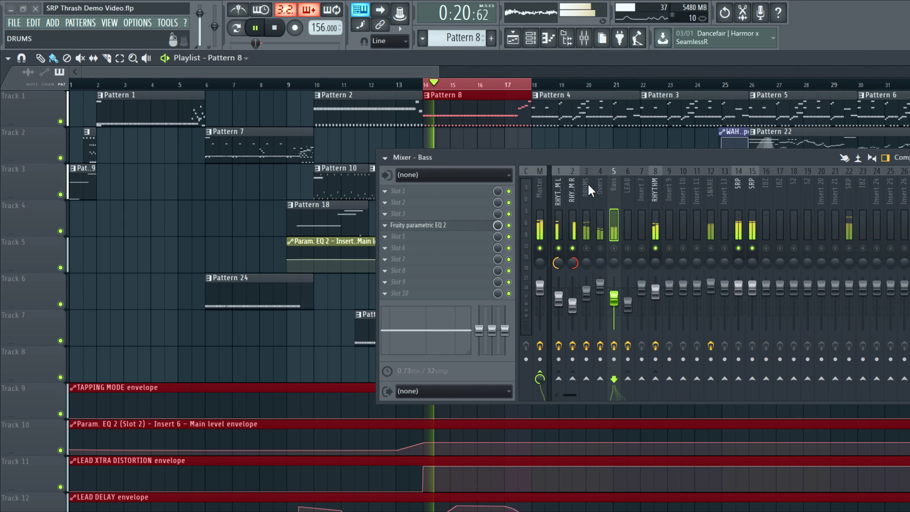
Stop playback, view the Guitar Rig 5 amp chain on the RHYTHM L mixer track, and close it
left_click(652, 180)
left_click(556, 188)
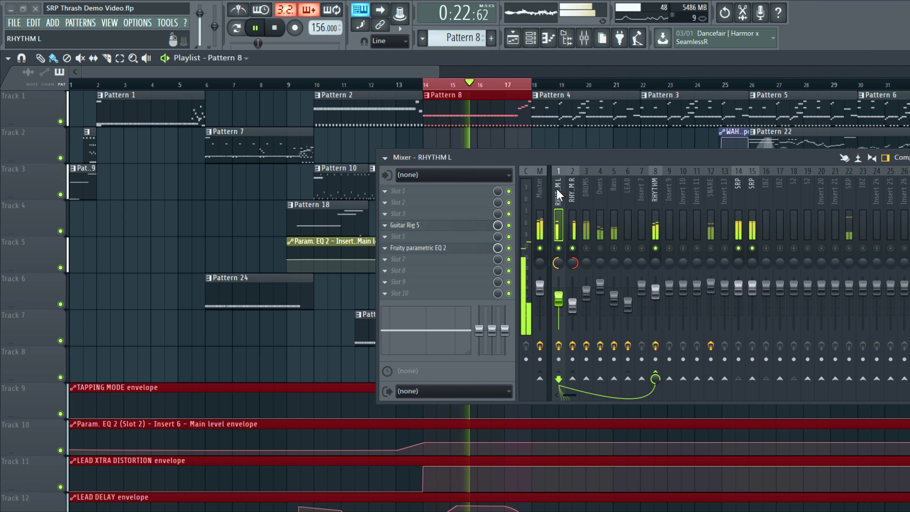
key("space")
left_click(428, 227)
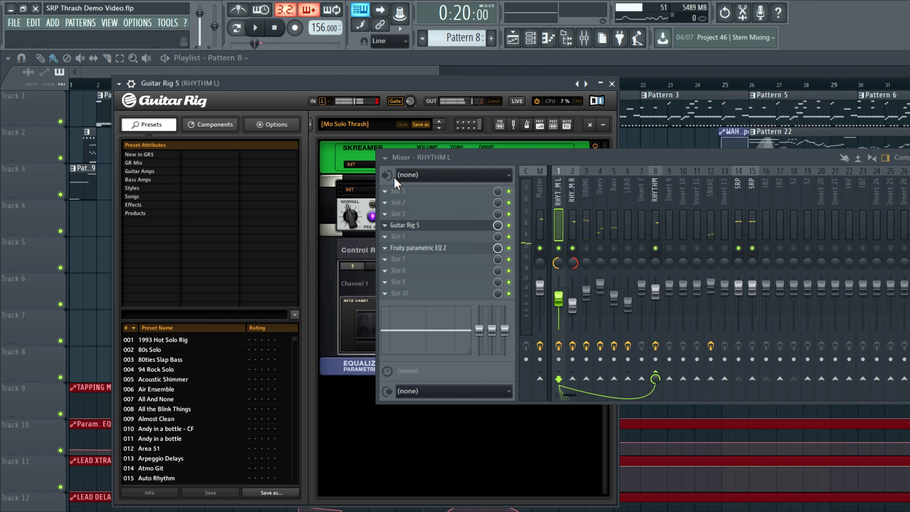
left_click_drag(443, 157, 686, 207)
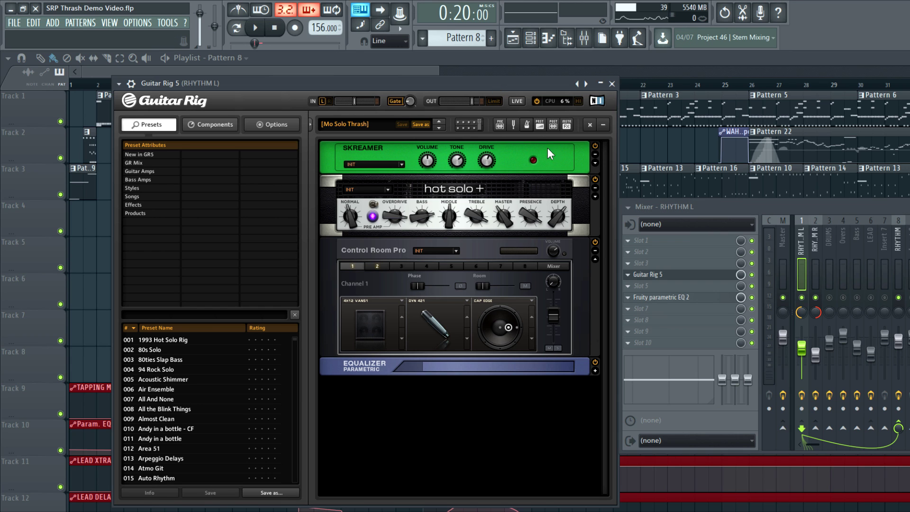
left_click(645, 275)
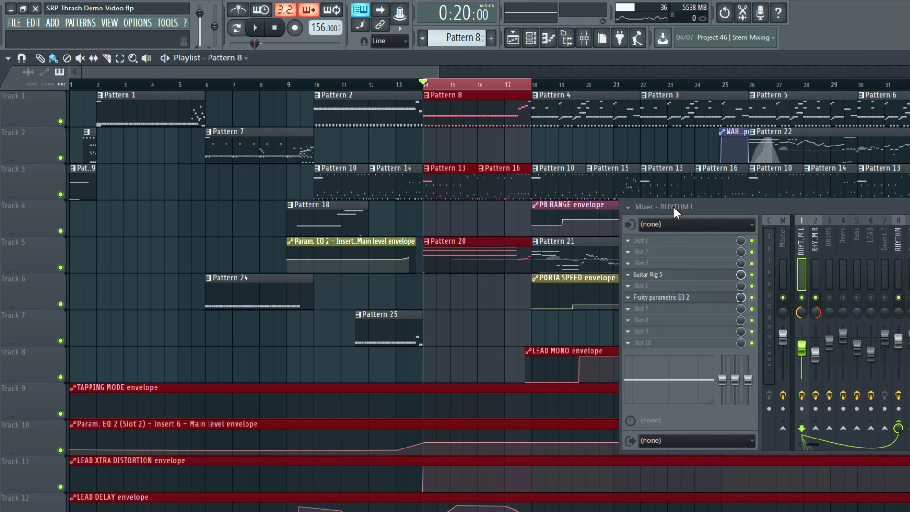
Reposition the mixer, view the Guitar Rig 5 amp chain on the RHYTHM R track, and close it
left_click_drag(673, 205, 452, 189)
left_click(601, 204)
left_click(450, 247)
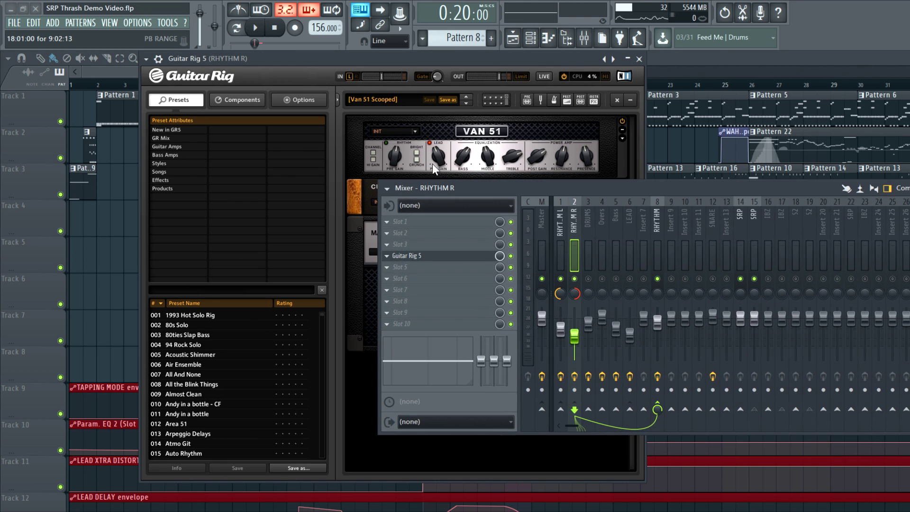
left_click(427, 255)
View the Fruity parametric EQ 2 on the RHYTHM L track and the one on the RHYTHM track, and close them
left_click(560, 251)
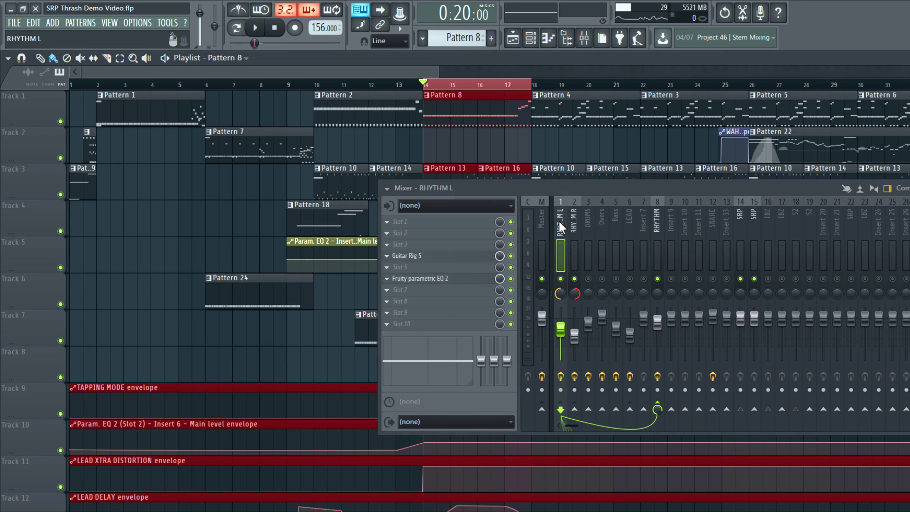
left_click(448, 279)
left_click(448, 279)
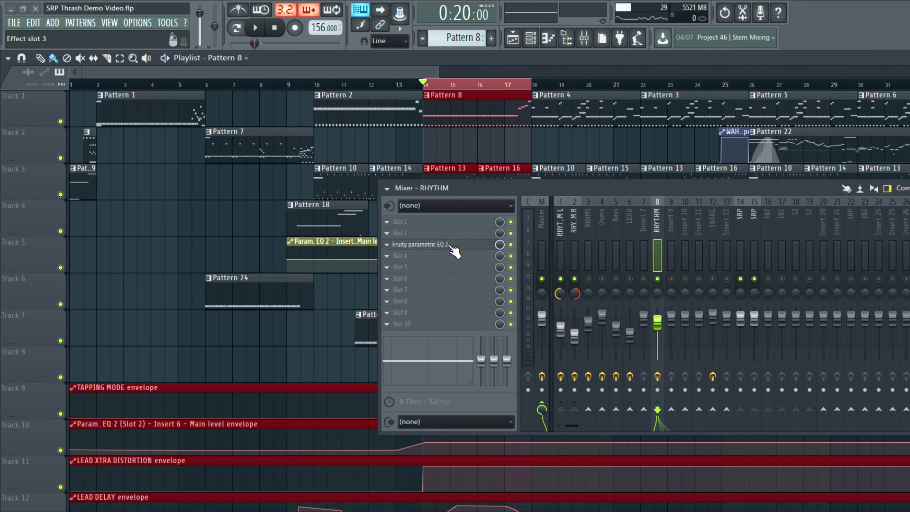
left_click(450, 245)
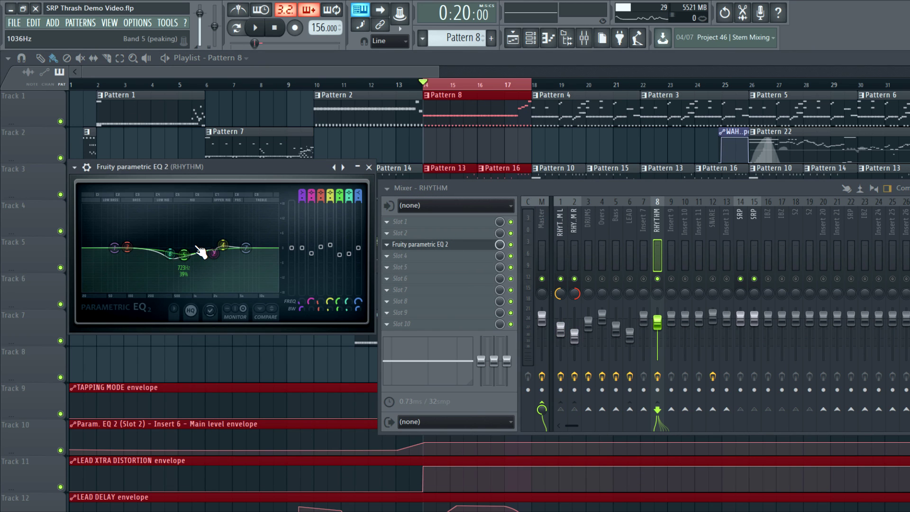
key("Escape")
Play the rhythm guitars over the selected bars, stop, and bypass the effect slots of RHYTHM L and RHYTHM R
key("space")
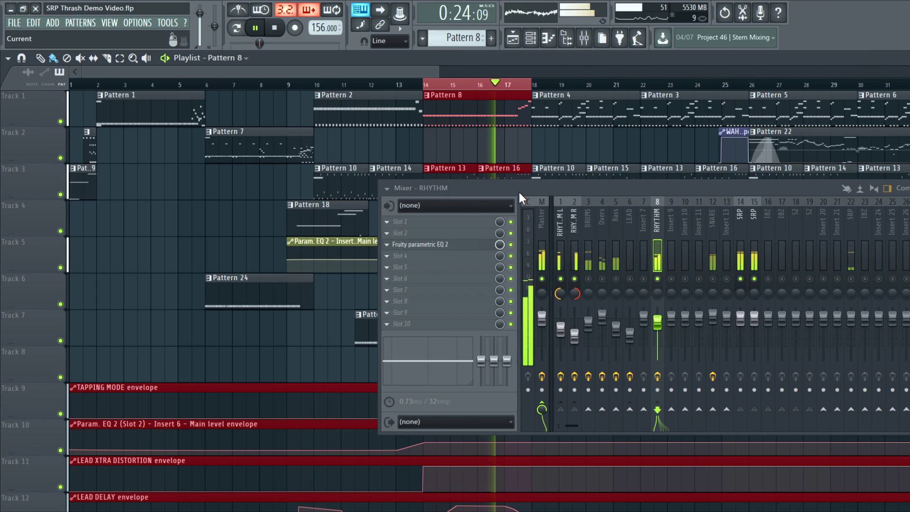
left_click_drag(519, 190, 473, 202)
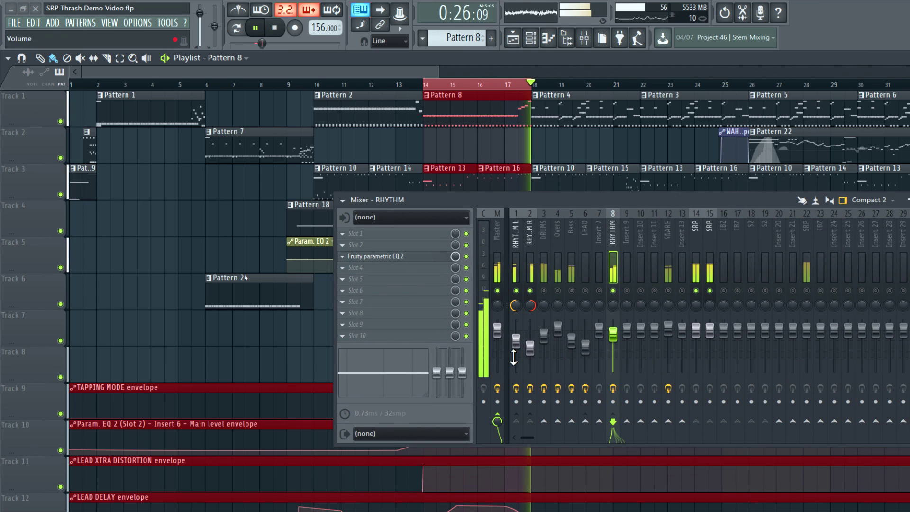
key("space")
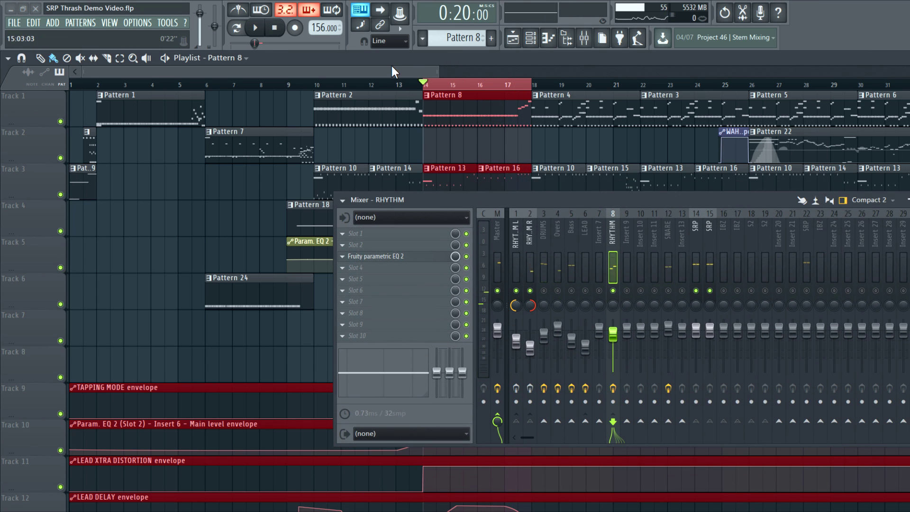
Play the rhythm guitars without amp effects with the RHYTHM fader raised, stop playback, and bring the fader back down
key("space")
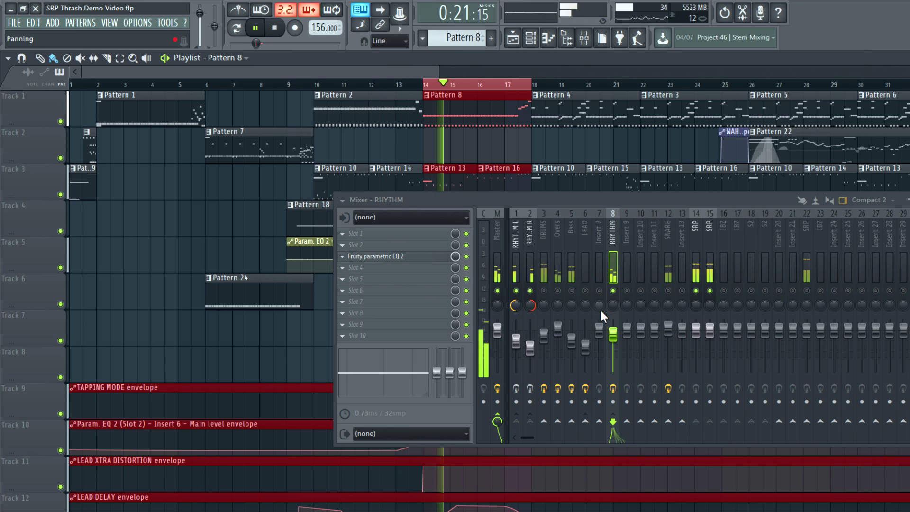
left_click_drag(612, 334, 617, 325)
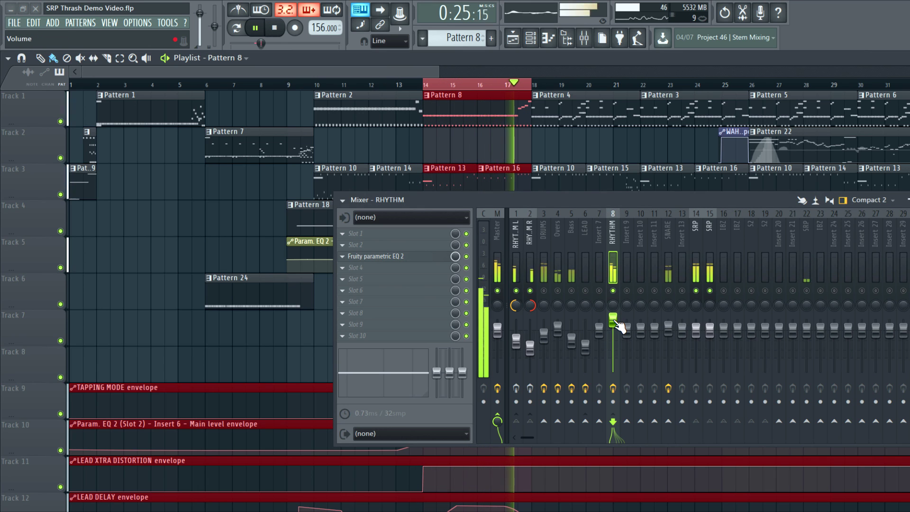
key("space")
left_click_drag(618, 325, 617, 350)
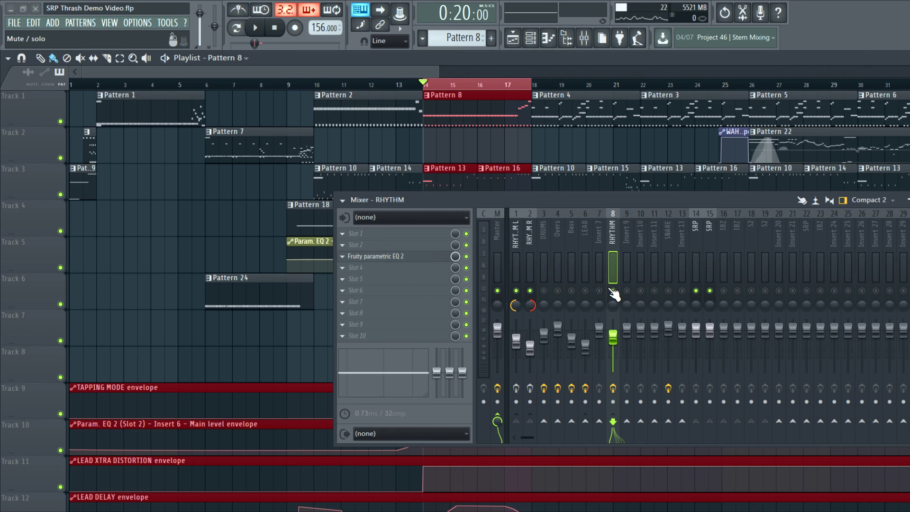
Hide the mixer, select bars 17 to 26 on the playlist timeline, and play the selected section
scroll(436, 74, "right", 4)
left_click(371, 87)
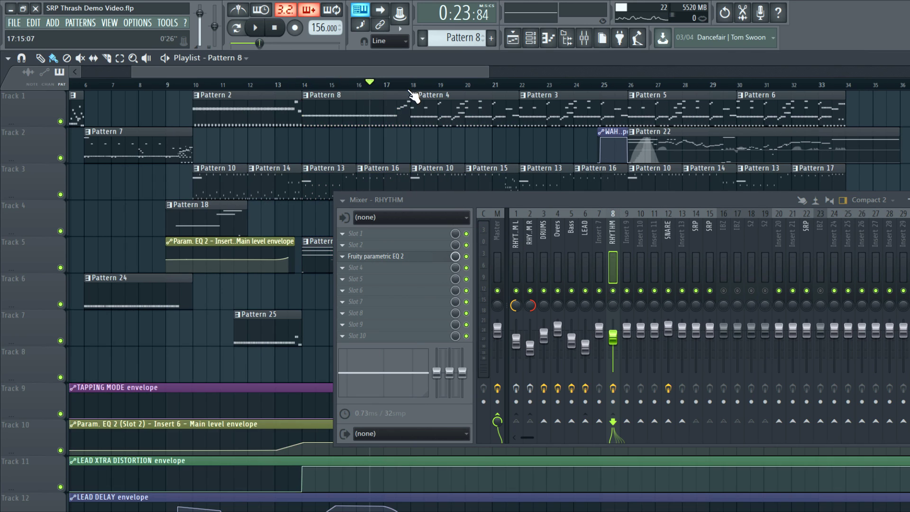
key("F9")
key("space")
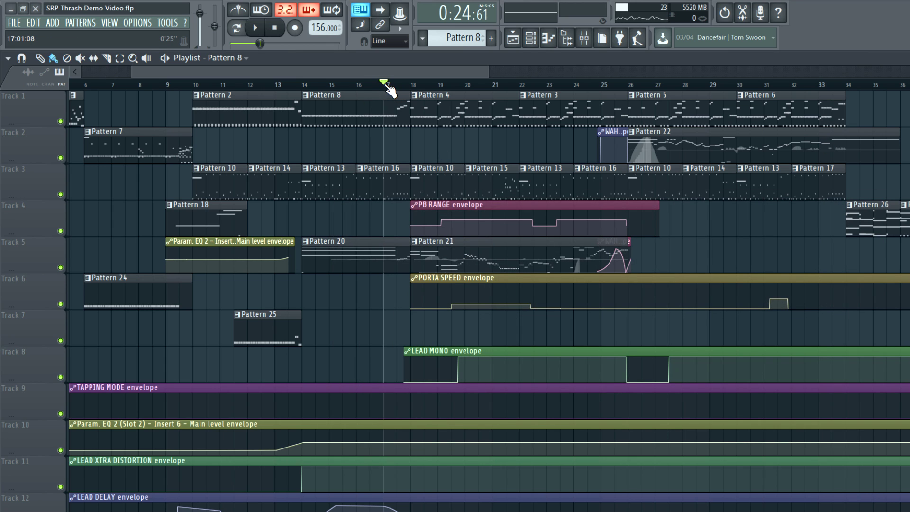
left_click_drag(392, 89, 630, 89)
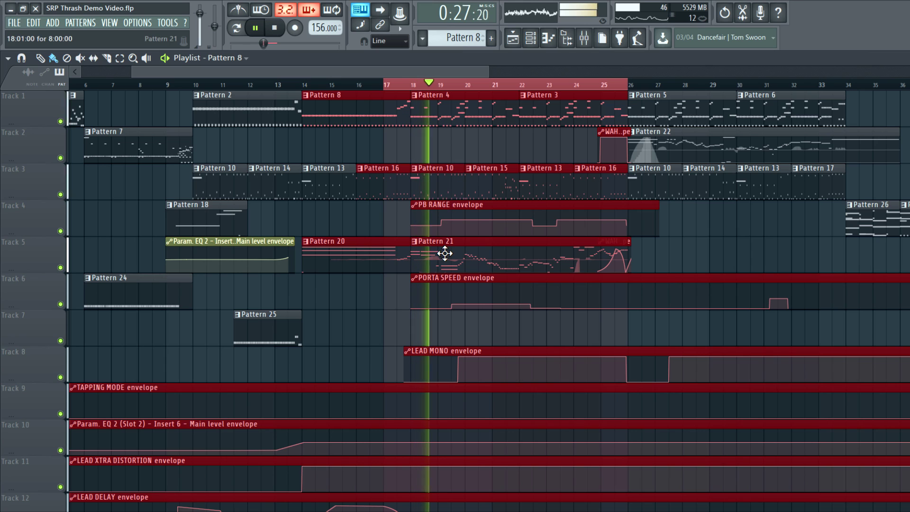
key("space")
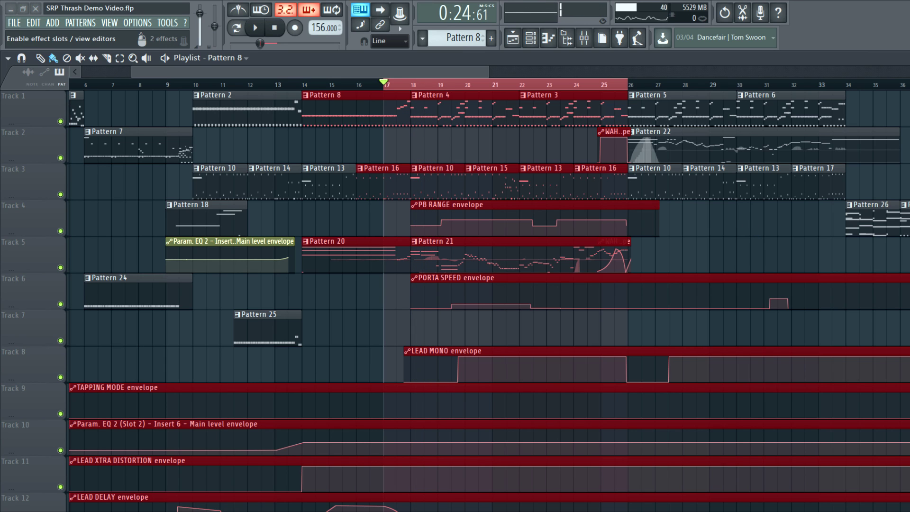
key("space")
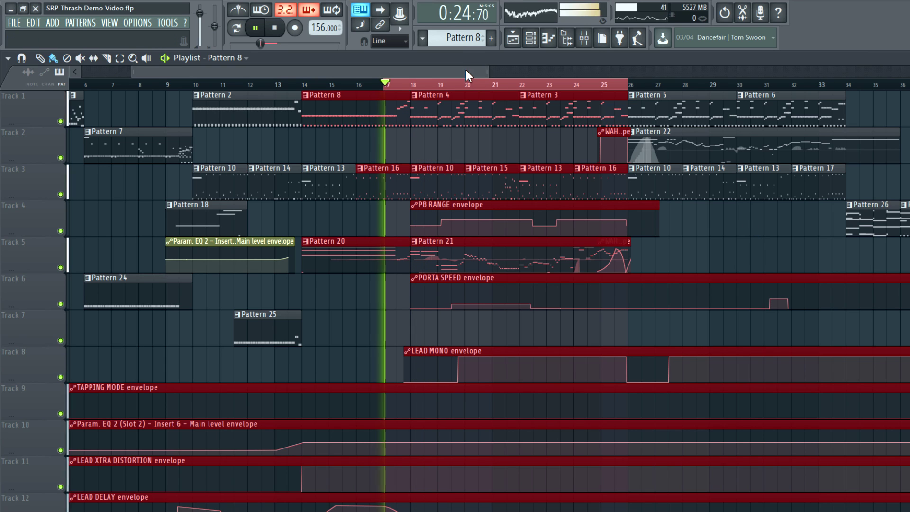
Open Pattern 21's LEAD notes in the piano roll, examine the notes and velocities during playback, and stop the song
double_click(545, 259)
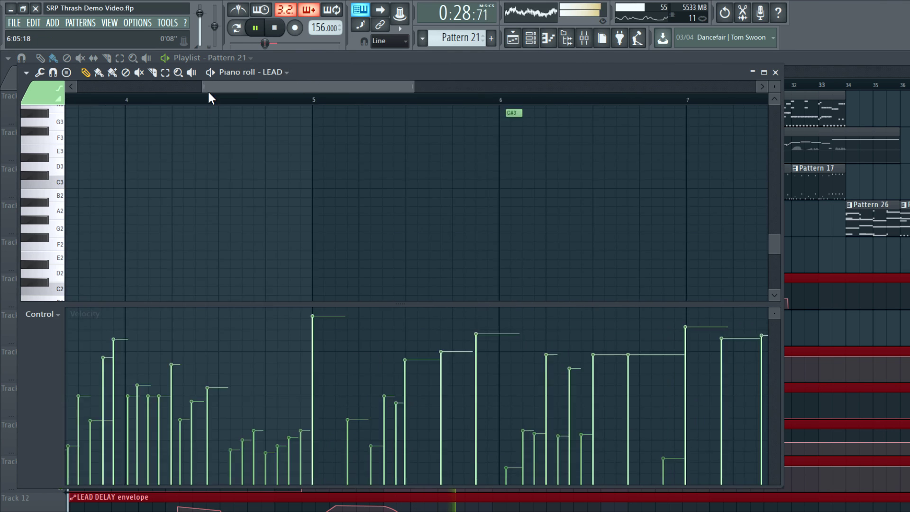
scroll(596, 162, "down", 3)
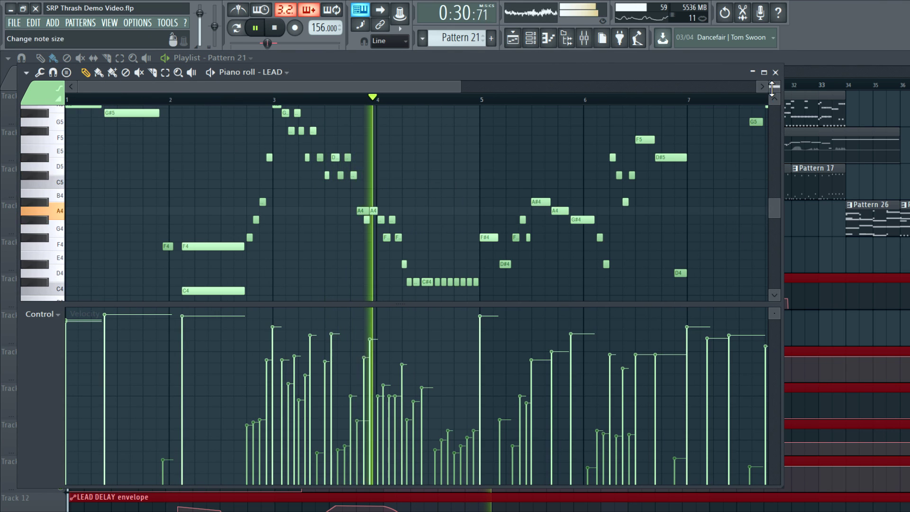
scroll(614, 163, "down", 2)
scroll(634, 132, "down", 1)
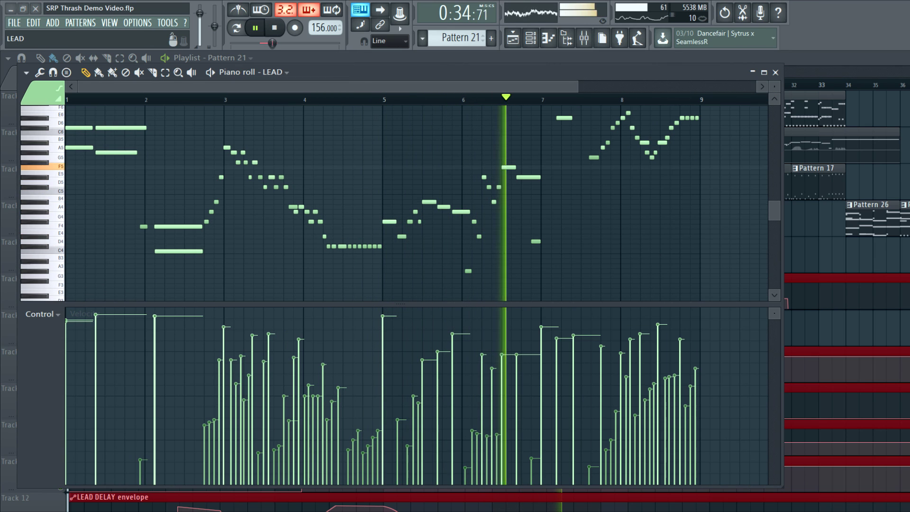
scroll(659, 162, "up", 2)
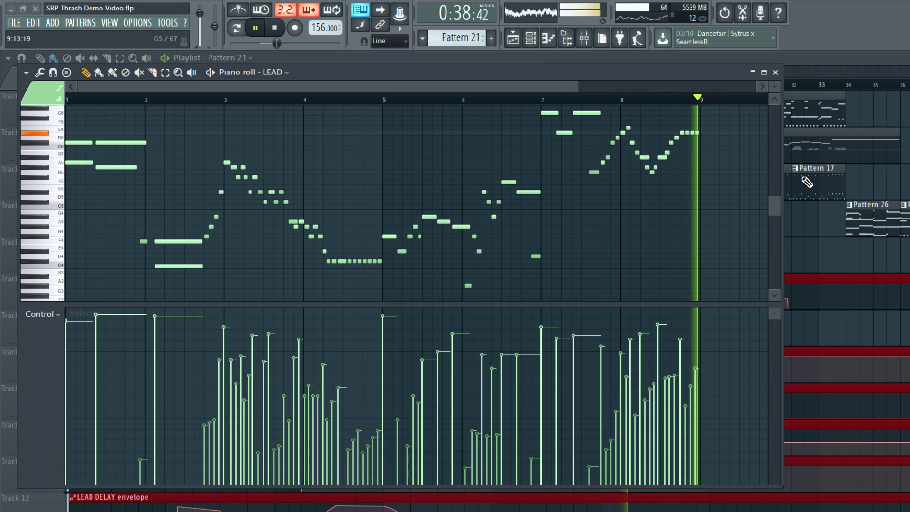
key("space")
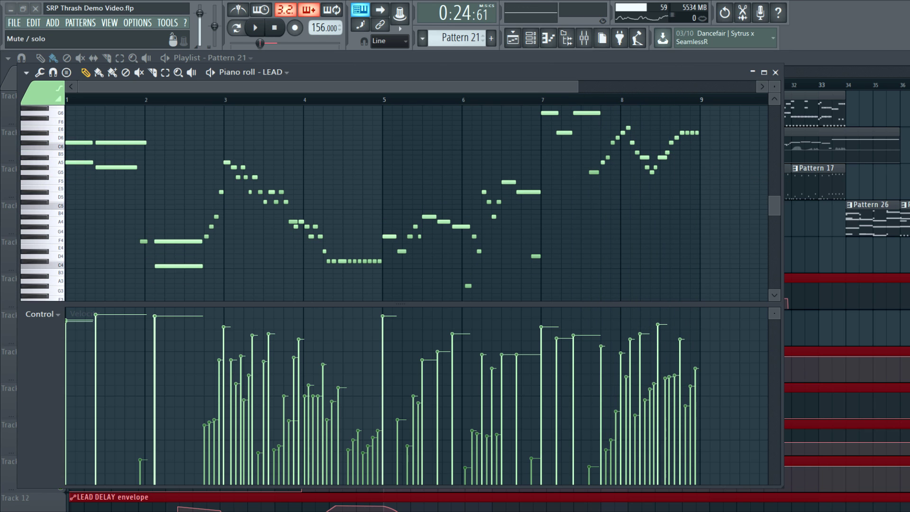
Reopen Pattern 21's LEAD notes from the playlist and examine their pitches and velocities around bars 3 to 5
key("F7")
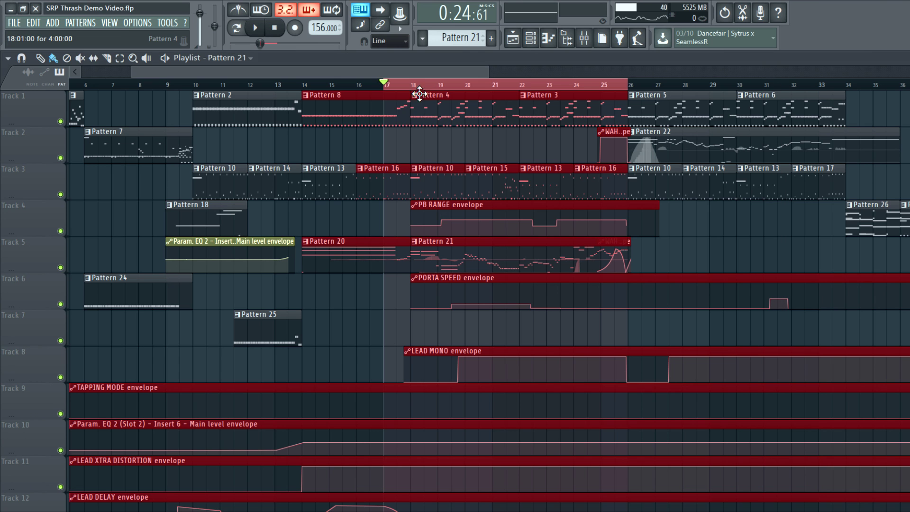
double_click(432, 244)
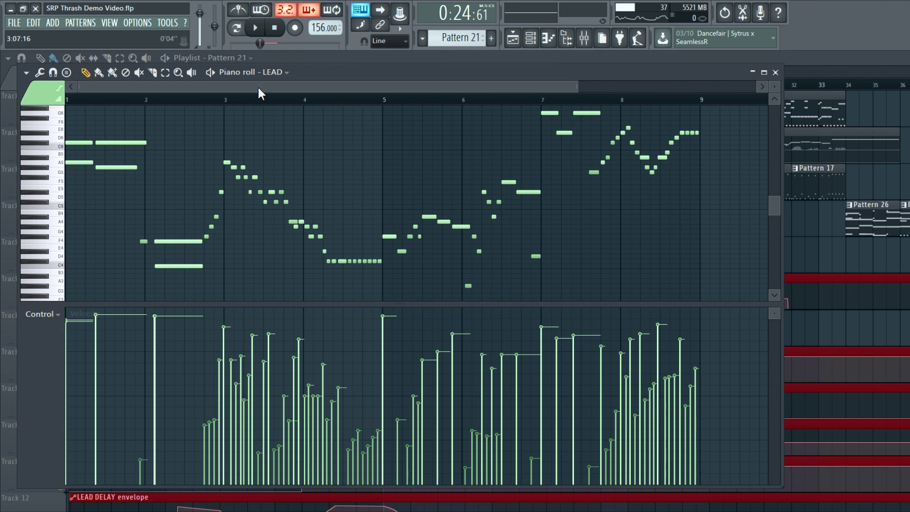
scroll(314, 192, "down", 2)
scroll(237, 169, "up", 5)
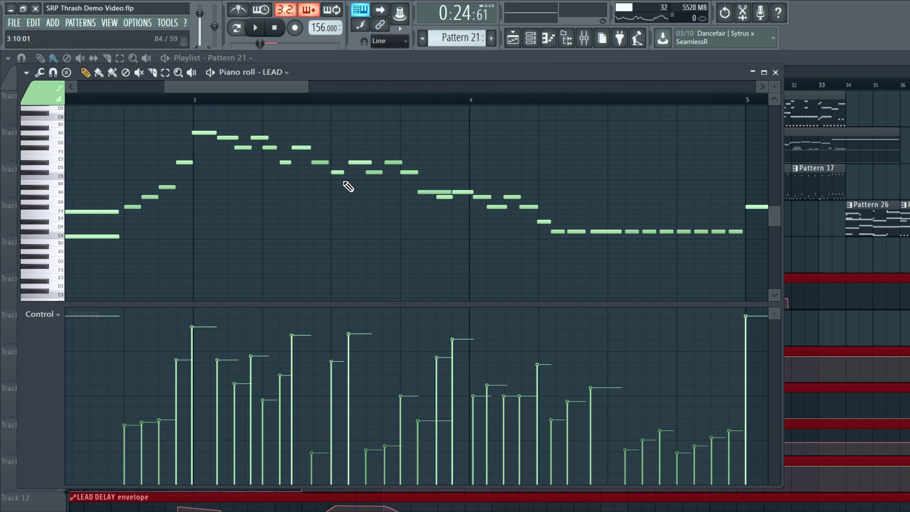
scroll(348, 187, "down", 5)
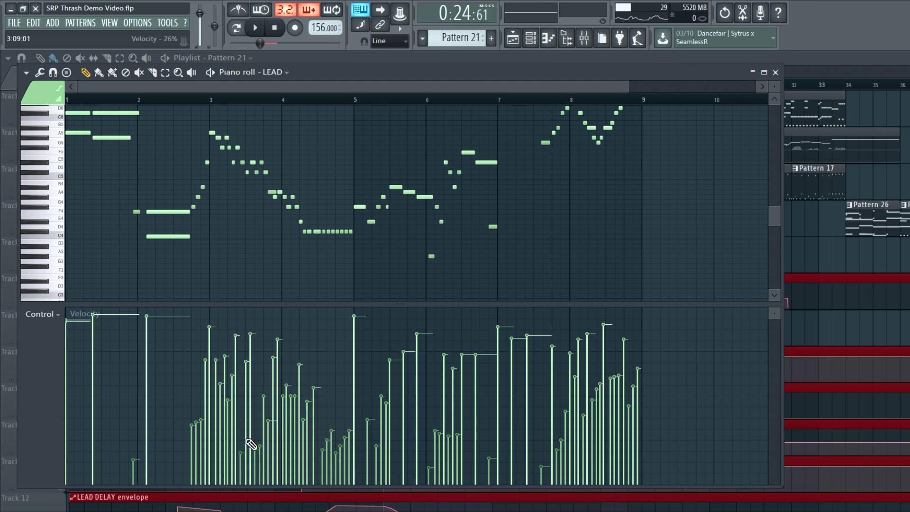
Play the selected bars while following Pattern 21's LEAD notes in the piano roll, and stop the song
key("space")
key("F5")
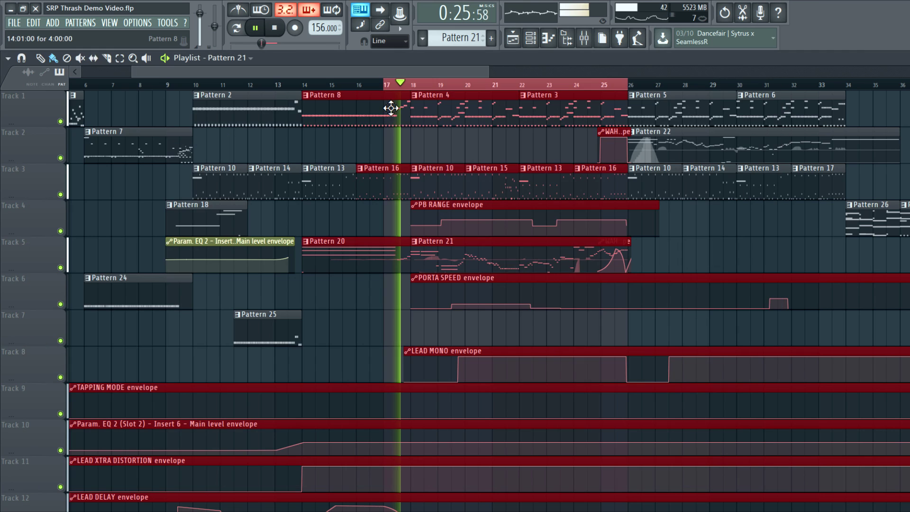
key("F5")
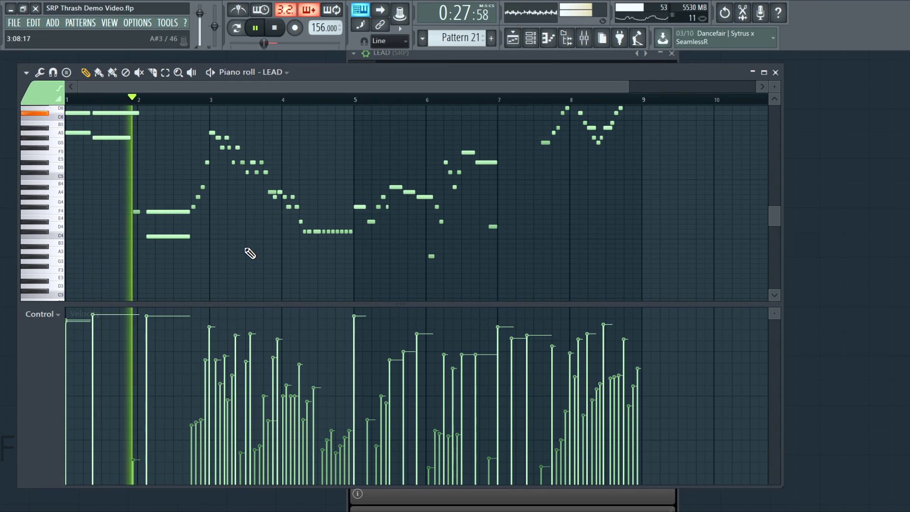
scroll(280, 248, "up", 1)
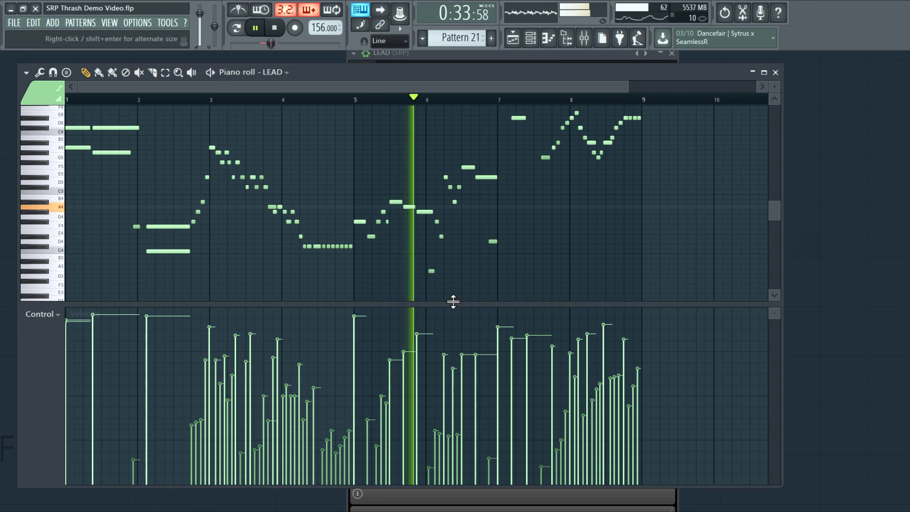
scroll(457, 294, "down", 1)
key("space")
Play Pattern 21's LEAD notes from bar 5 of the piano roll and stop playback to inspect the phrase
scroll(410, 187, "up", 3)
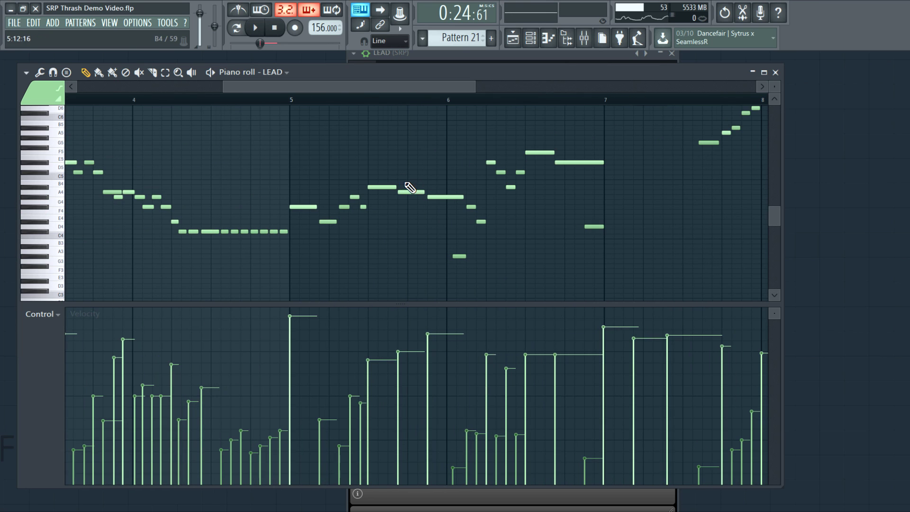
left_click(309, 107)
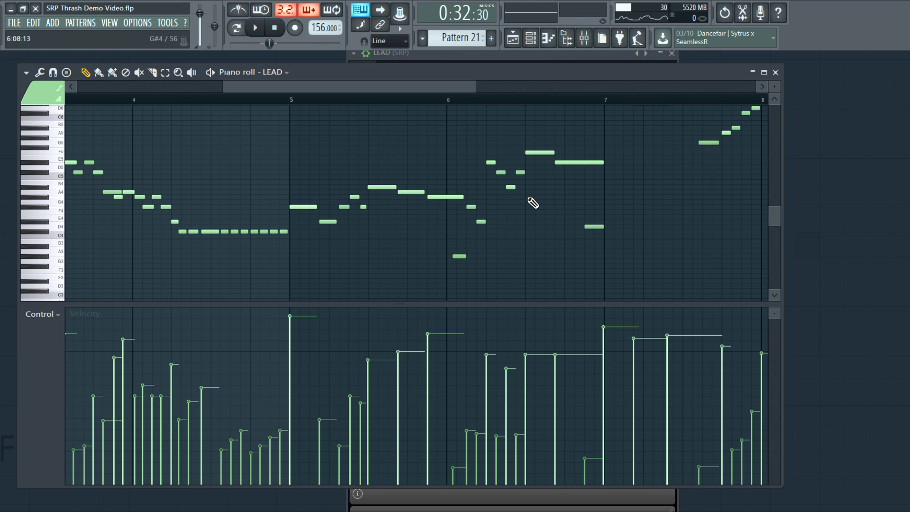
key("space")
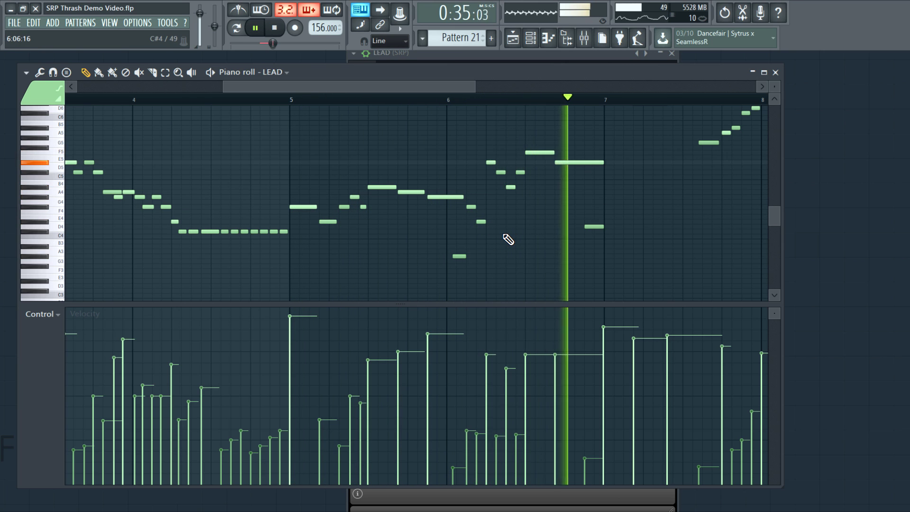
key("space")
scroll(570, 223, "up", 4)
scroll(570, 222, "down", 3)
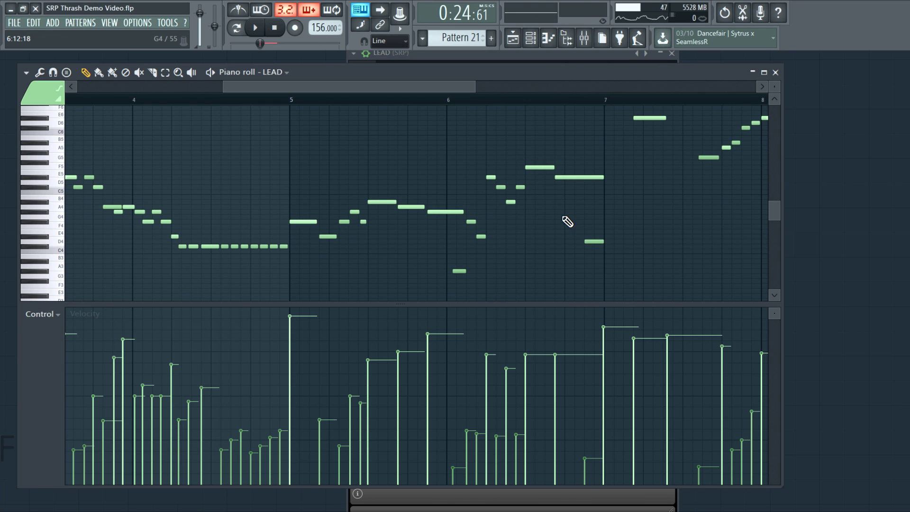
Show the Channel pitch control below Pattern 21's LEAD notes and inspect the pitch bends from bar 1
scroll(378, 208, "left", 4)
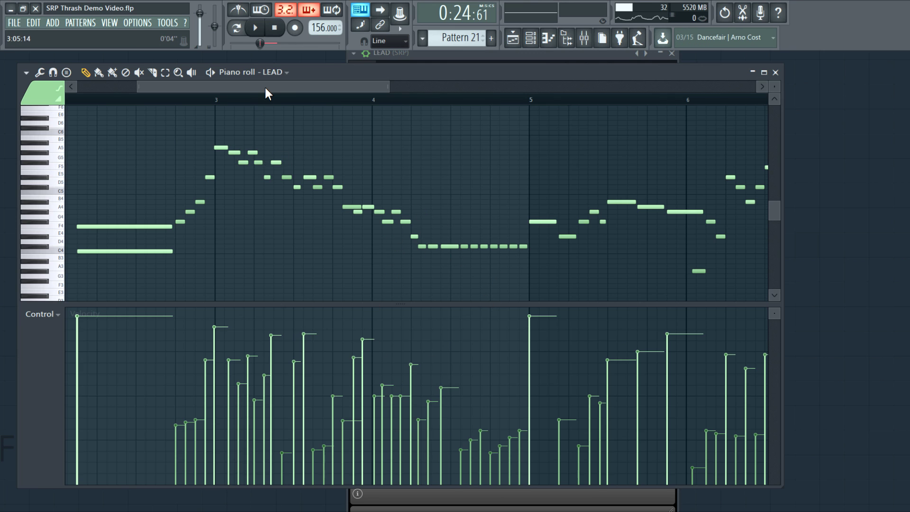
left_click_drag(268, 94, 237, 94)
left_click(42, 314)
left_click(208, 391)
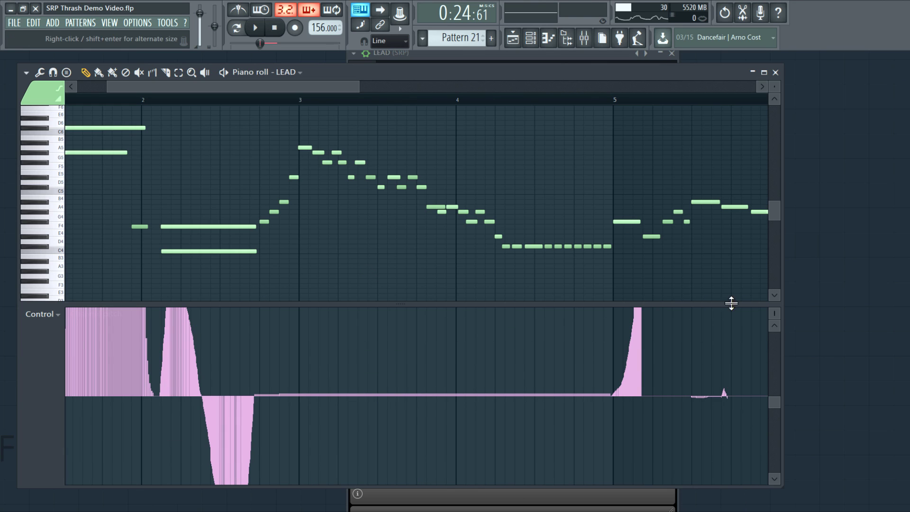
scroll(774, 315, "down", 3)
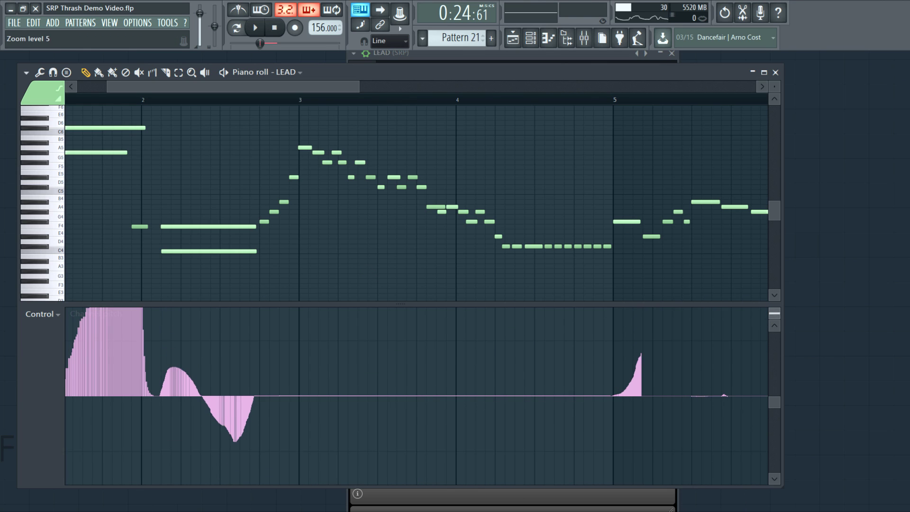
left_click_drag(235, 86, 205, 87)
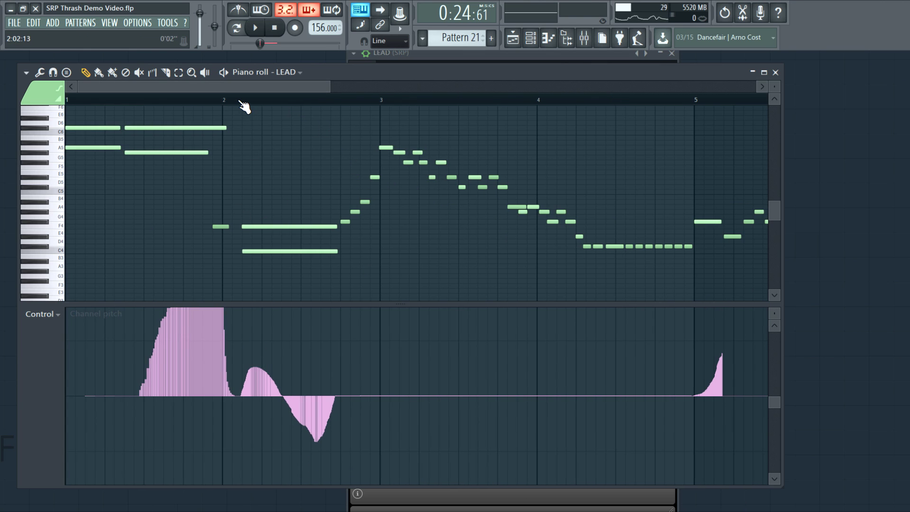
Check the PB RANGE envelope on the playlist, and play the LEAD pitch bends around bar 2 in the piano roll
key("F5")
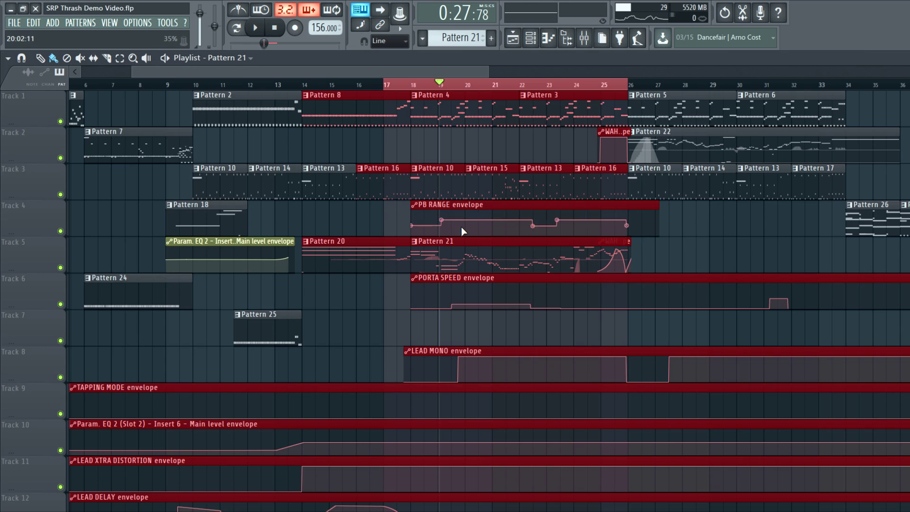
key("F7")
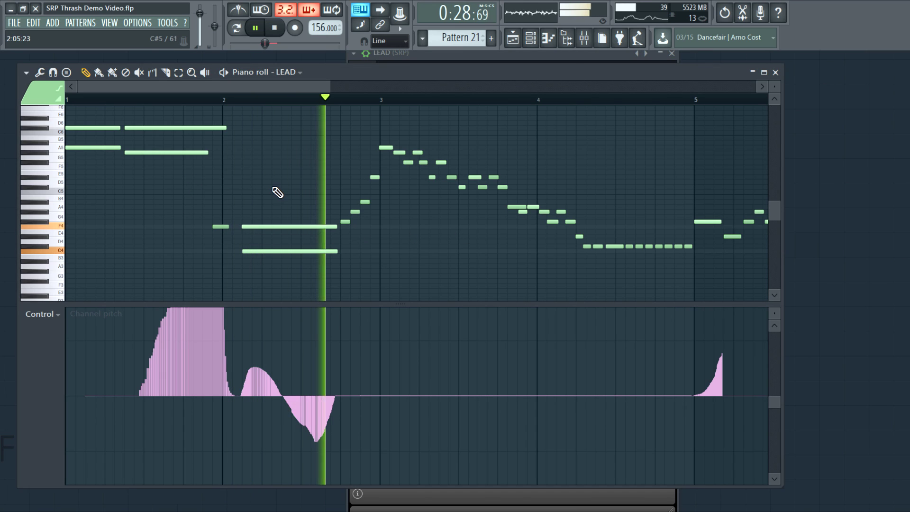
key("space")
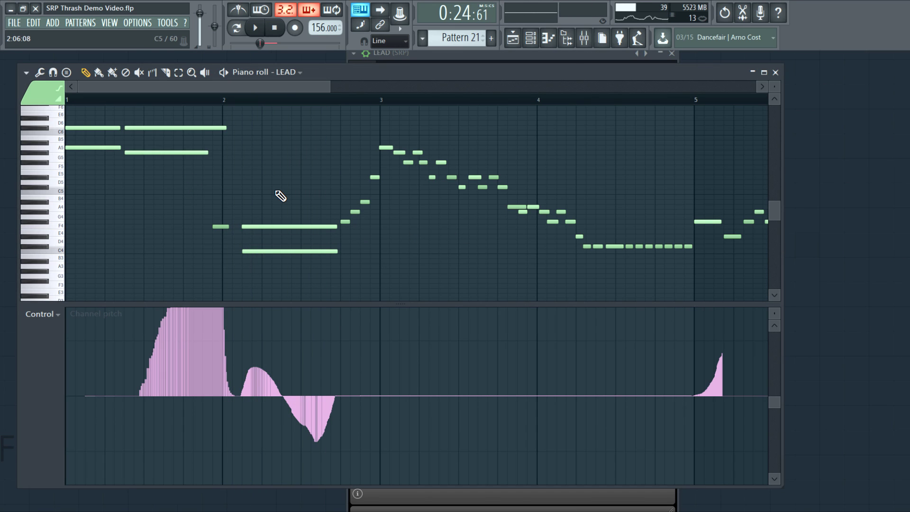
Play the LEAD notes from bar 6 to hear their pitch bends, stop, and inspect the run up to bar 9
left_click(375, 102)
scroll(590, 356, "right", 5)
scroll(539, 248, "up", 3)
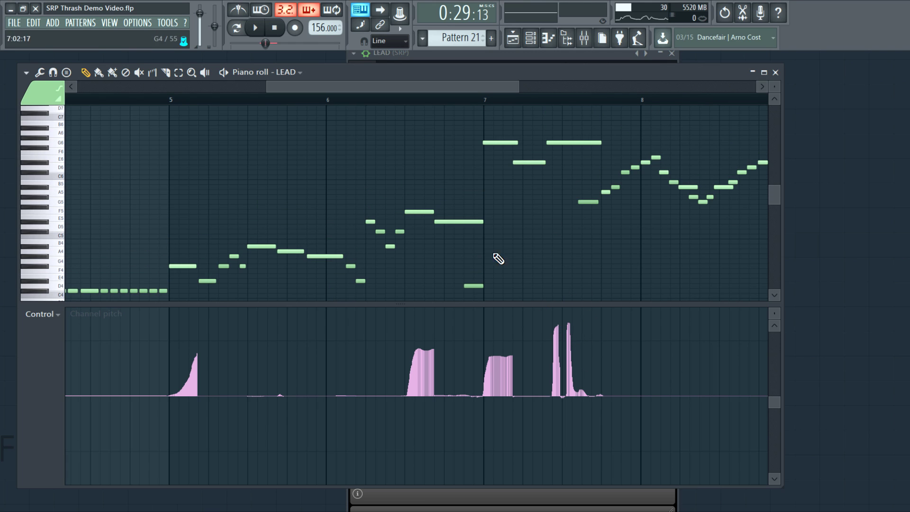
left_click(337, 101)
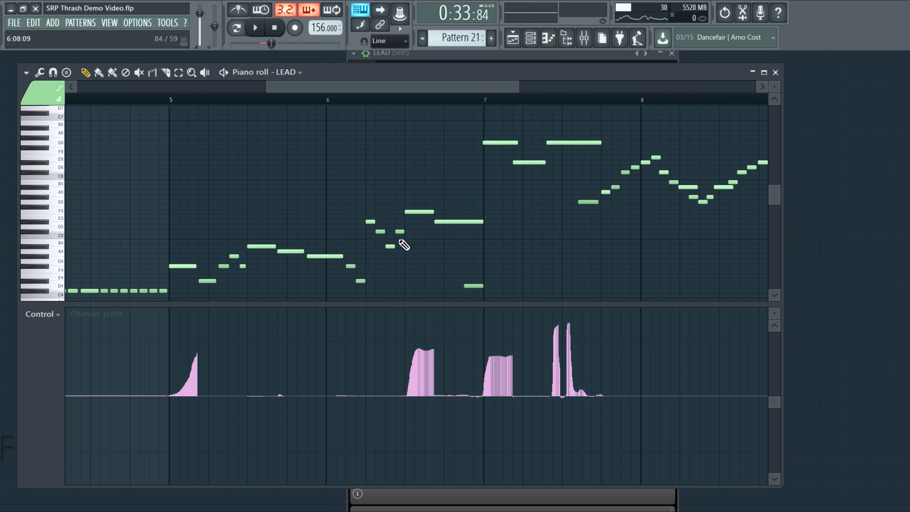
key("space")
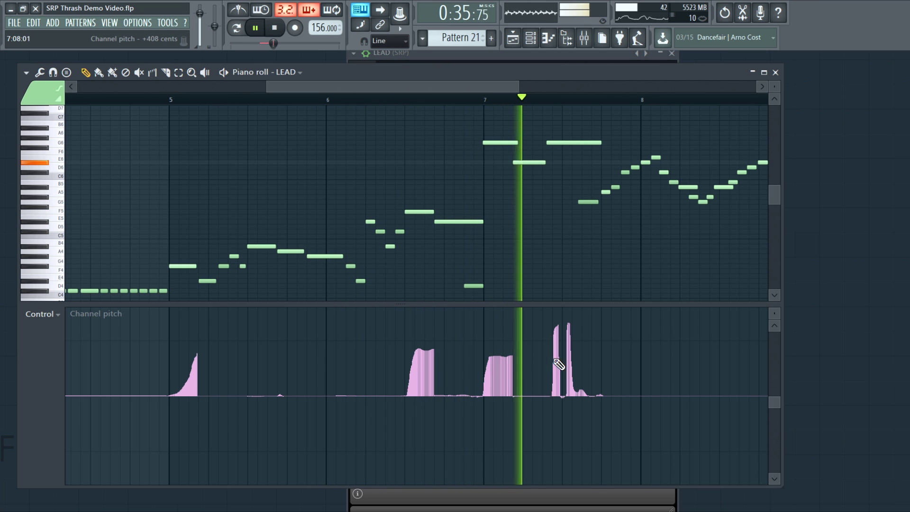
left_click(552, 99)
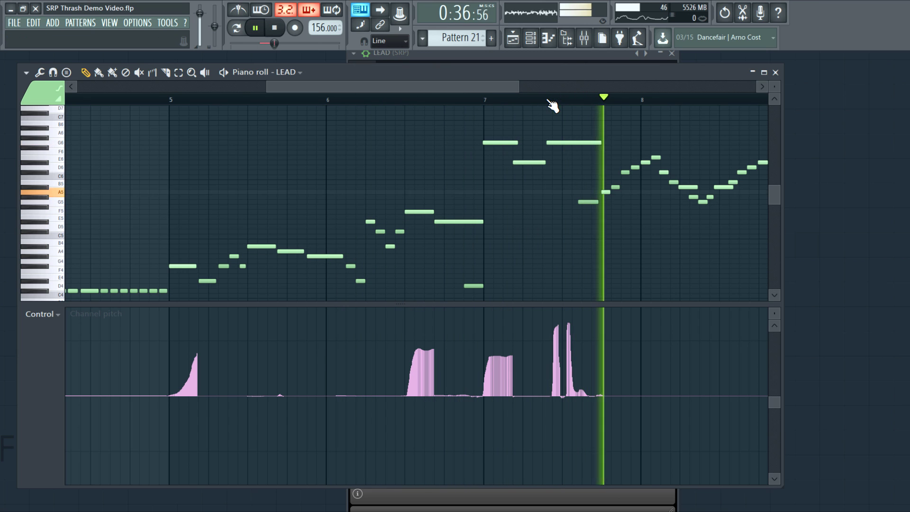
left_click_drag(432, 87, 551, 88)
key("space")
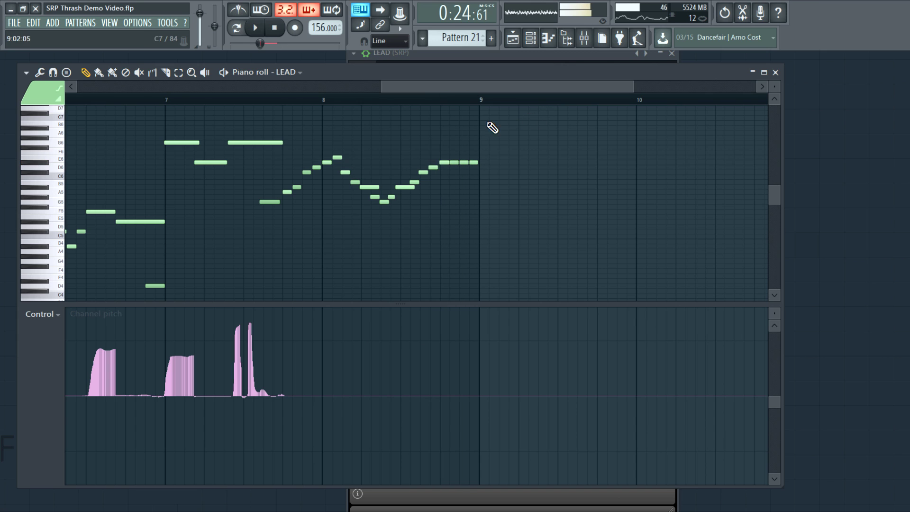
Select bars 25 to 34 on the playlist timeline and open Pattern 22's LEAD notes in the piano roll
key("F5")
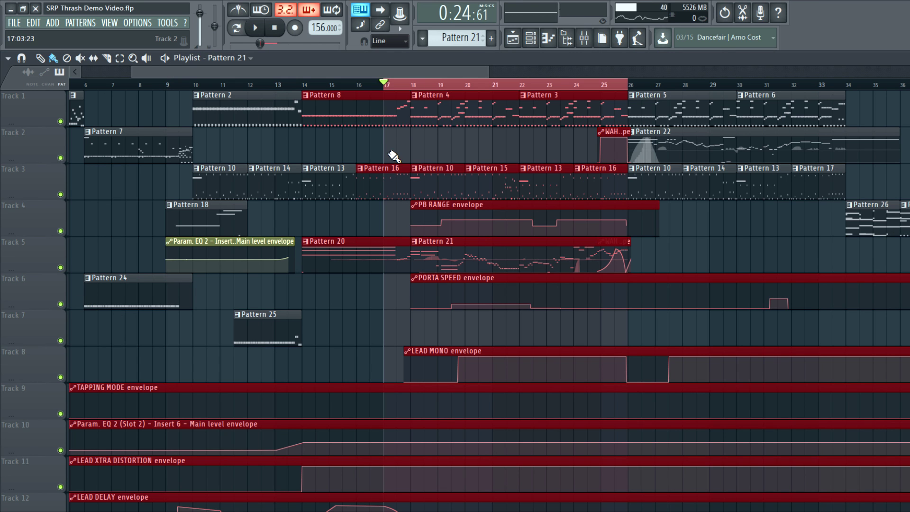
left_click_drag(418, 71, 695, 87)
left_click(453, 85)
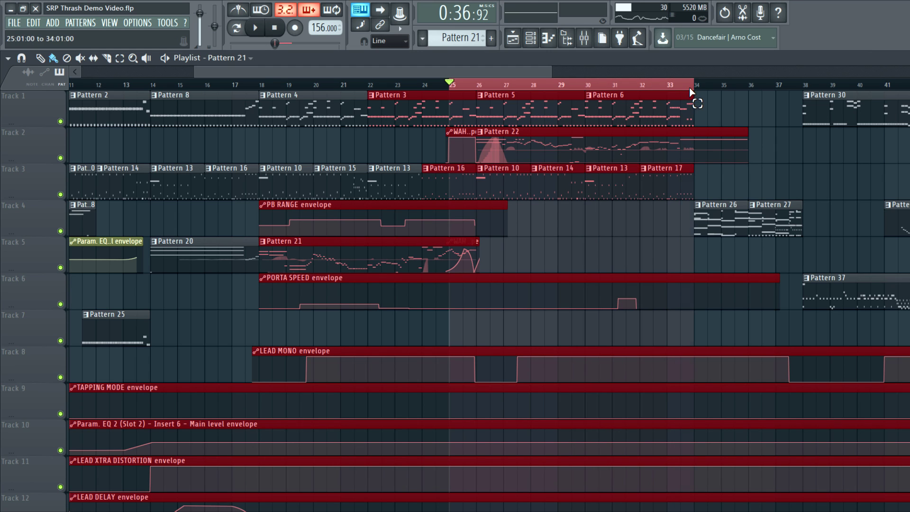
scroll(585, 284, "down", 1)
double_click(545, 111)
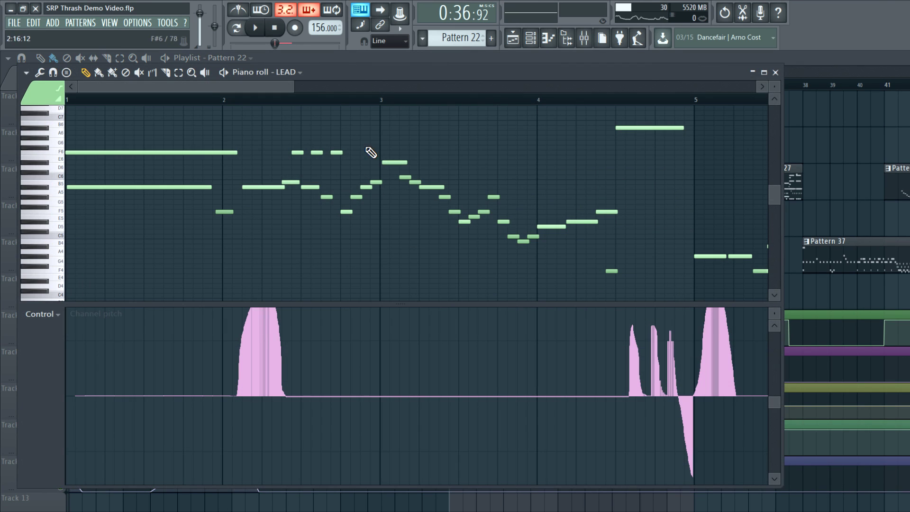
Play the start of Pattern 22, stop, and replay the playlist from midway through bar 24
key("space")
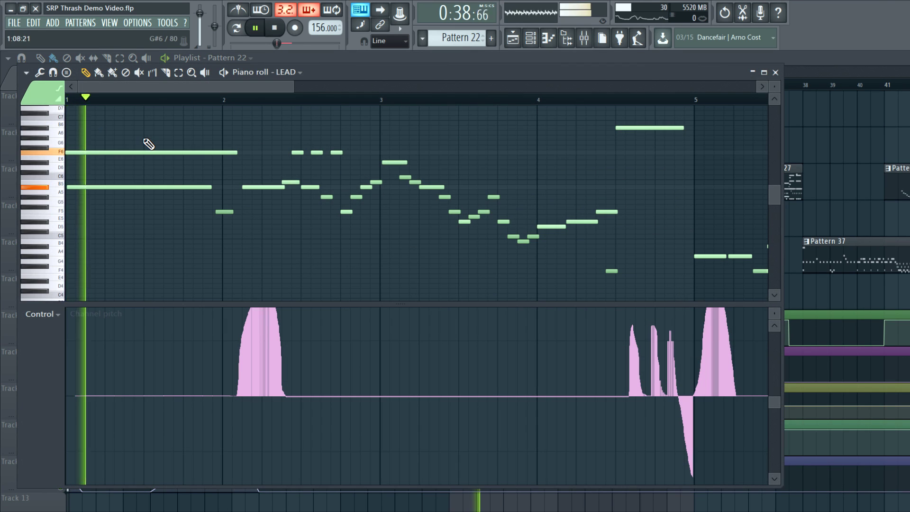
key("space")
key("F7")
left_click(436, 85)
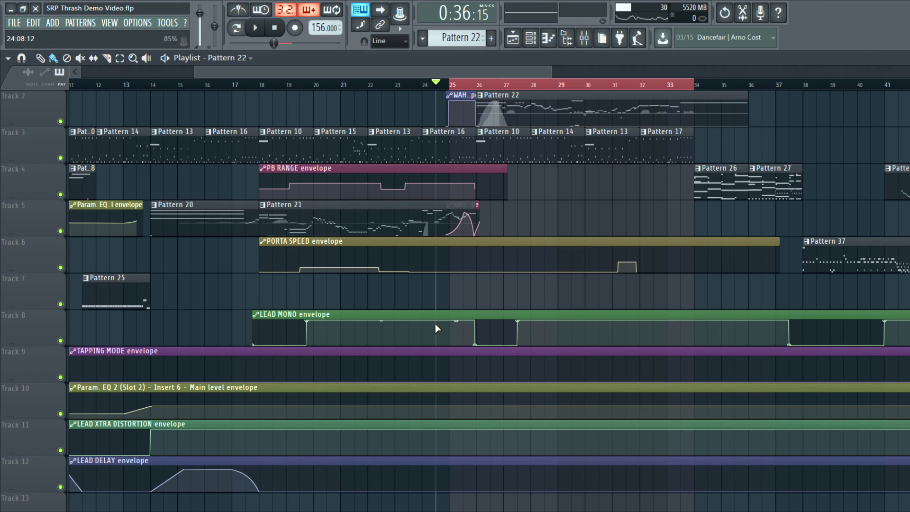
key("space")
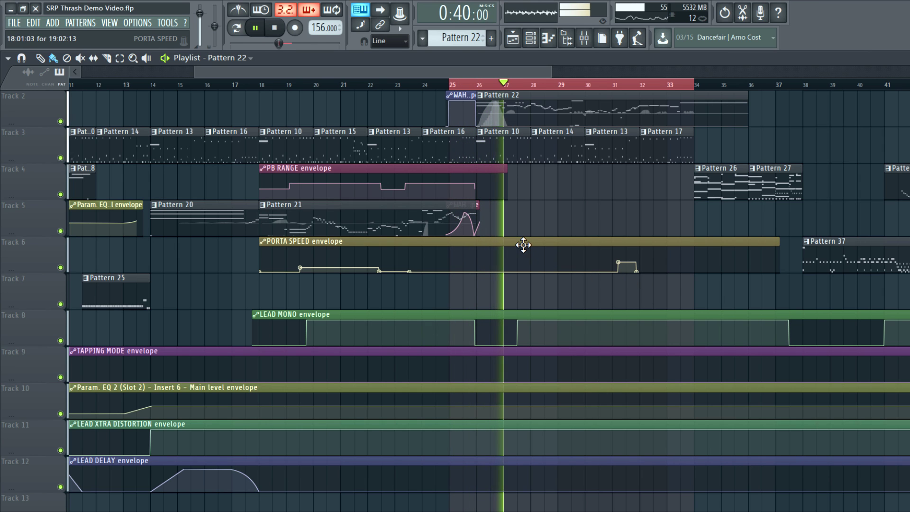
Follow Pattern 22's LEAD notes and pitch bends in the piano roll during playback, and stop the song
double_click(512, 110)
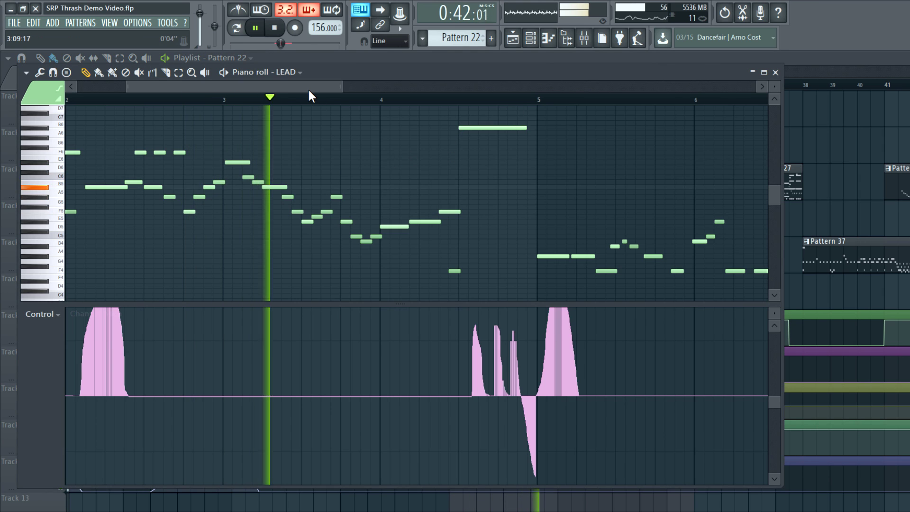
left_click_drag(308, 86, 222, 83)
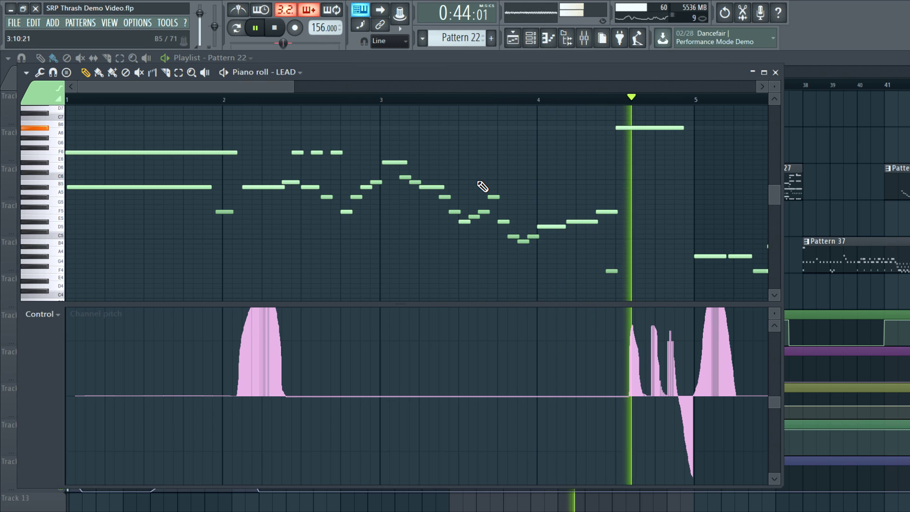
key("space")
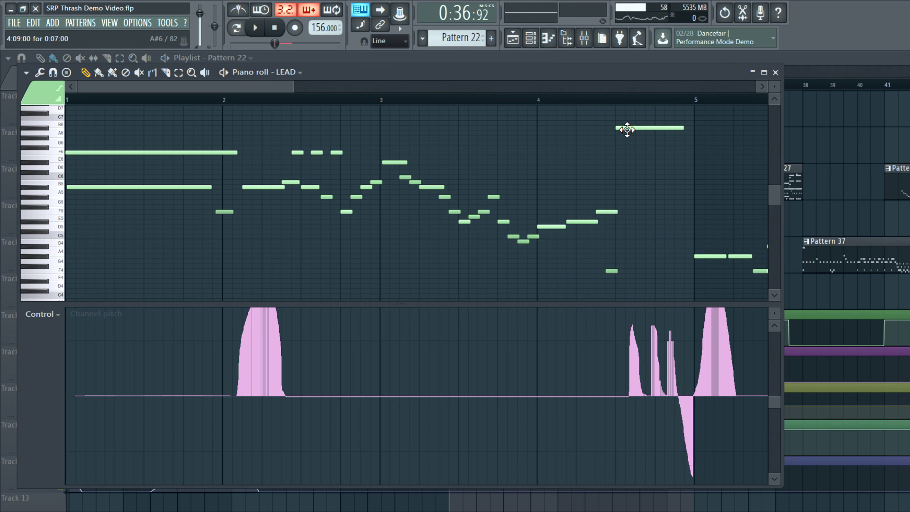
Show the note velocities of Pattern 22's LEAD notes in the control lane, and switch back to LEAD - Channel pitch
left_click(56, 315)
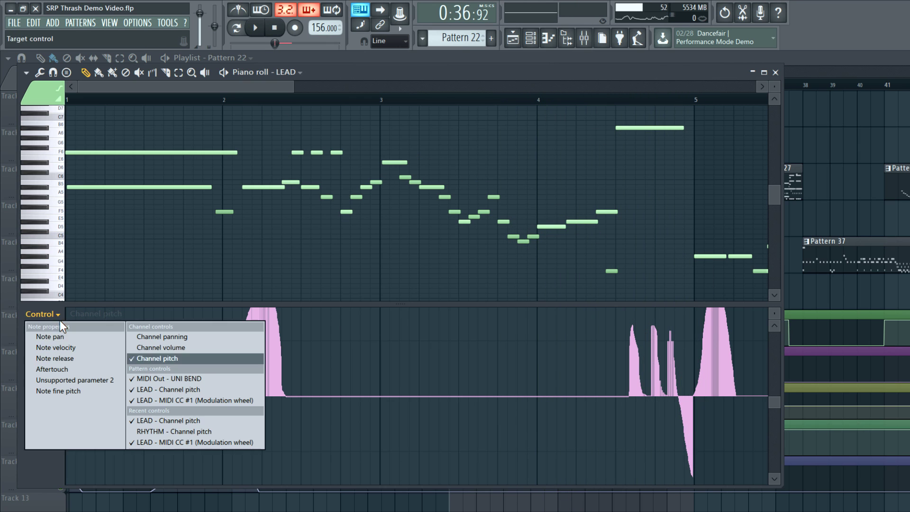
left_click(63, 346)
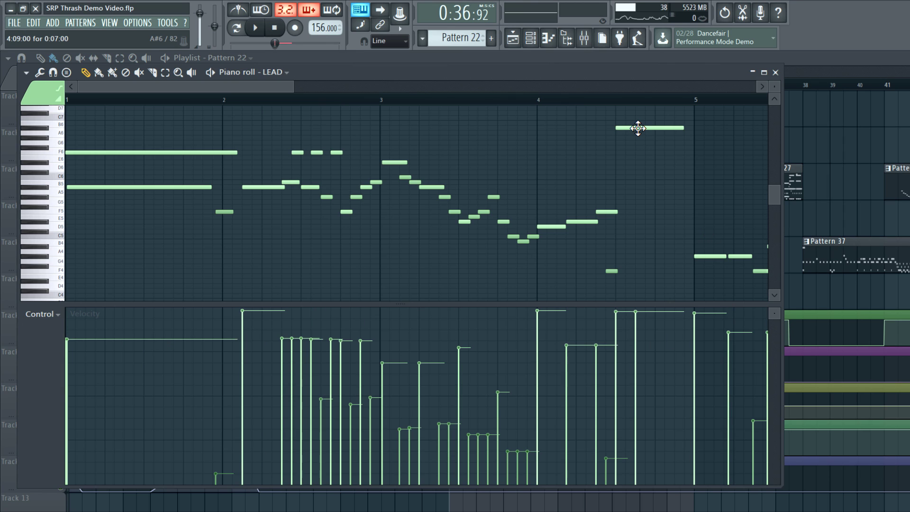
left_click(43, 317)
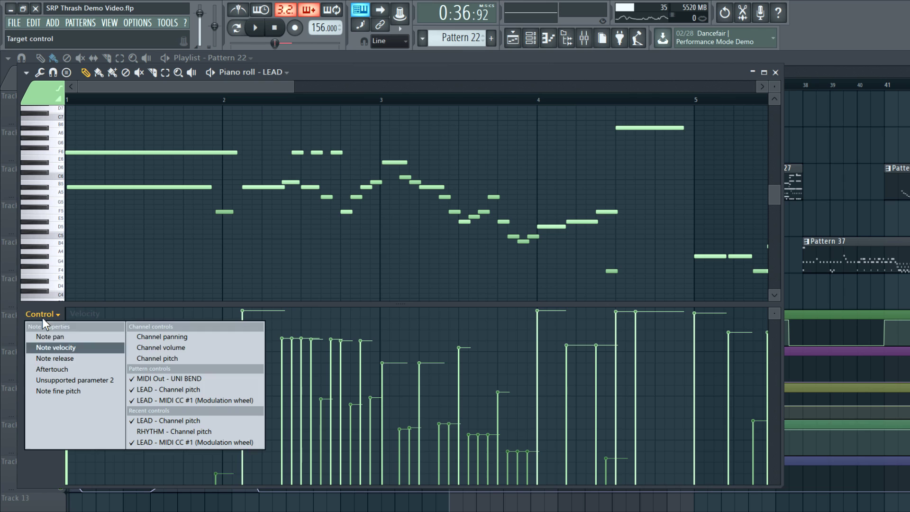
left_click(190, 423)
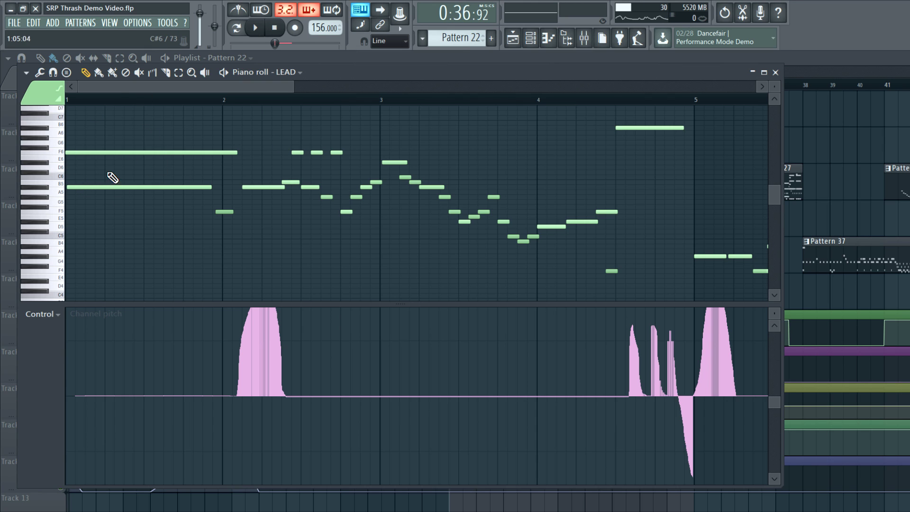
Open the LEAD channel's Shreddage 2 SRP instrument, inspect the Unison Bend knob's MIDI automation options, and close the instrument
key("F7")
key("F6")
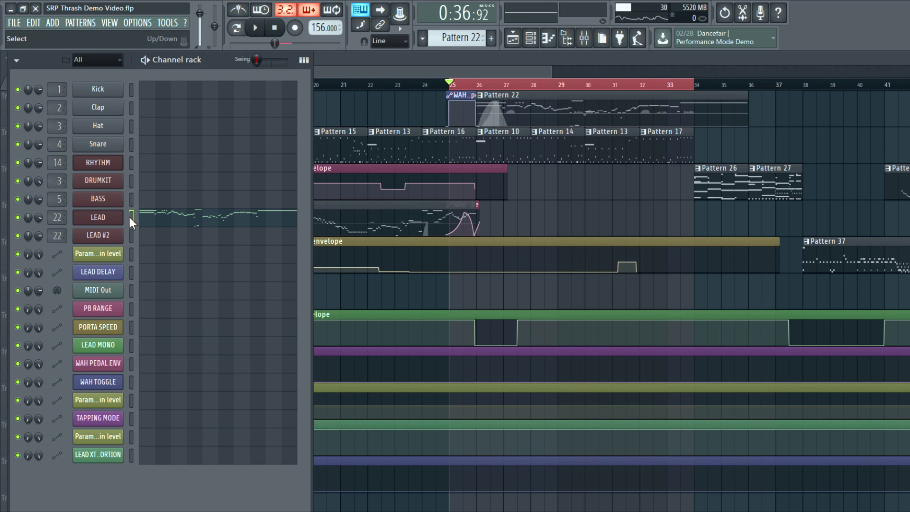
key("F6")
key("F6")
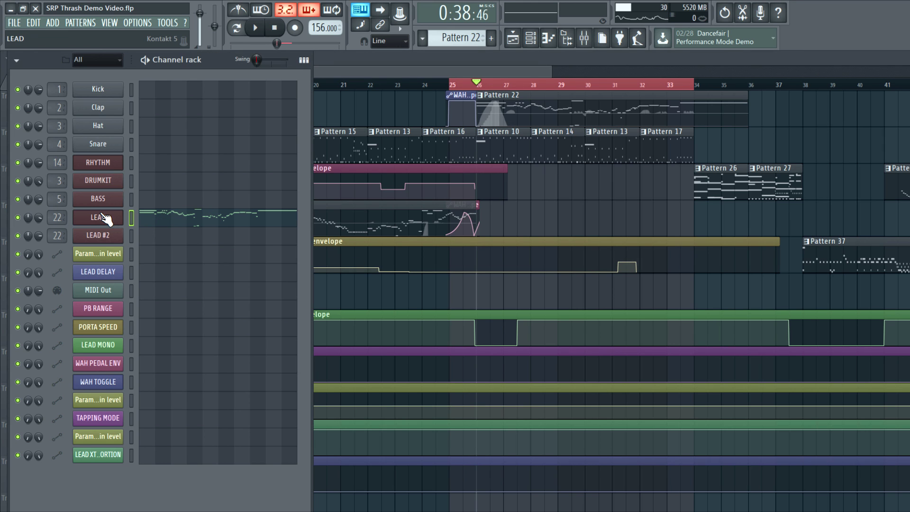
left_click(102, 217)
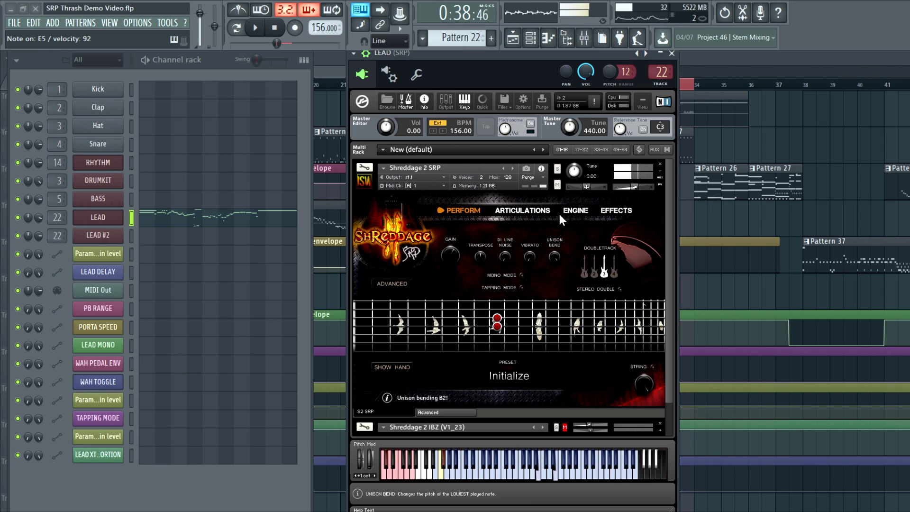
right_click(551, 259)
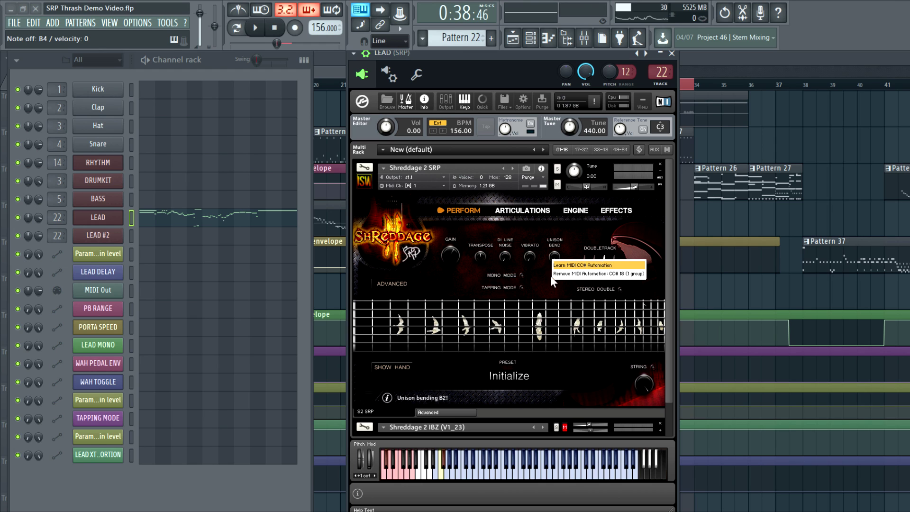
left_click(456, 280)
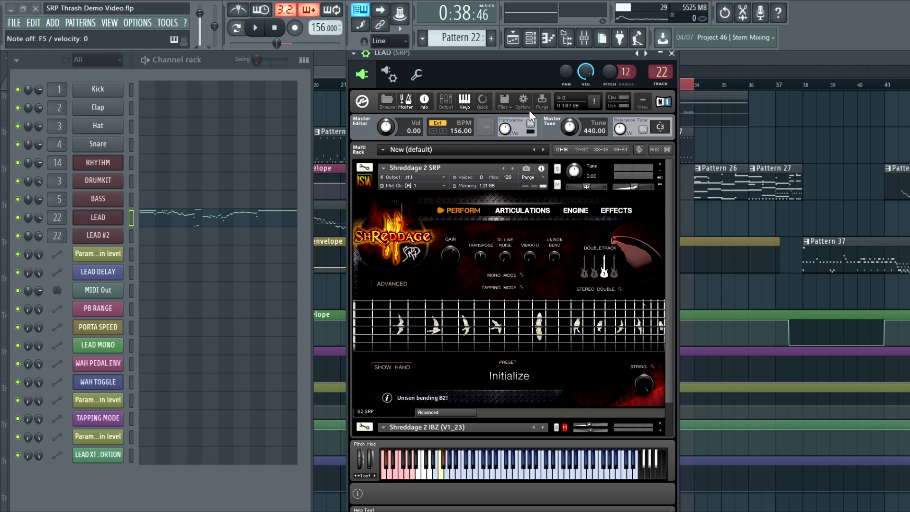
left_click(696, 53)
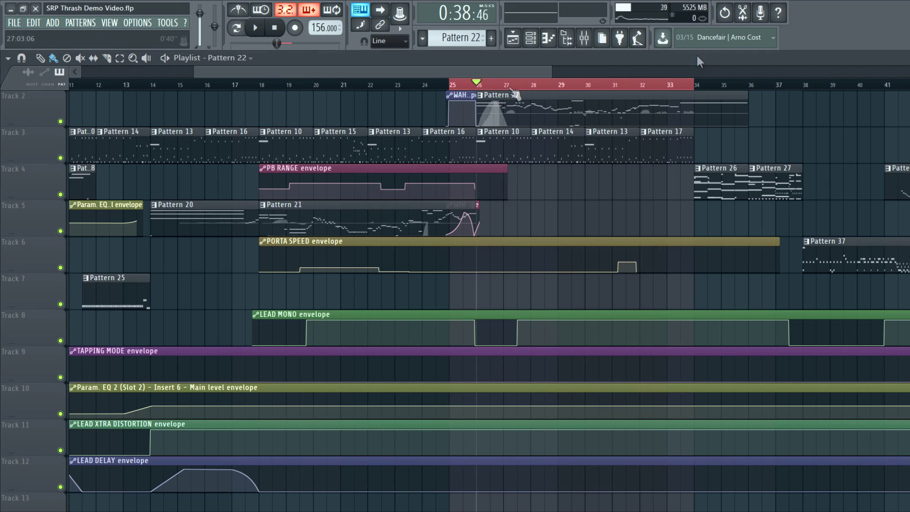
Play the song from bar 25 and follow Pattern 22's LEAD notes and pitch bends through bar 9 of the piano roll
double_click(484, 100)
scroll(457, 159, "down", 2)
key("F7")
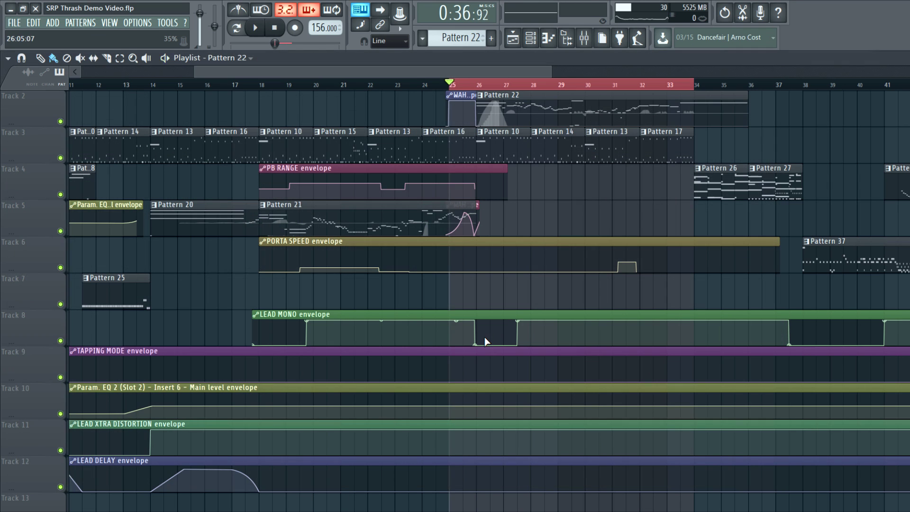
key("space")
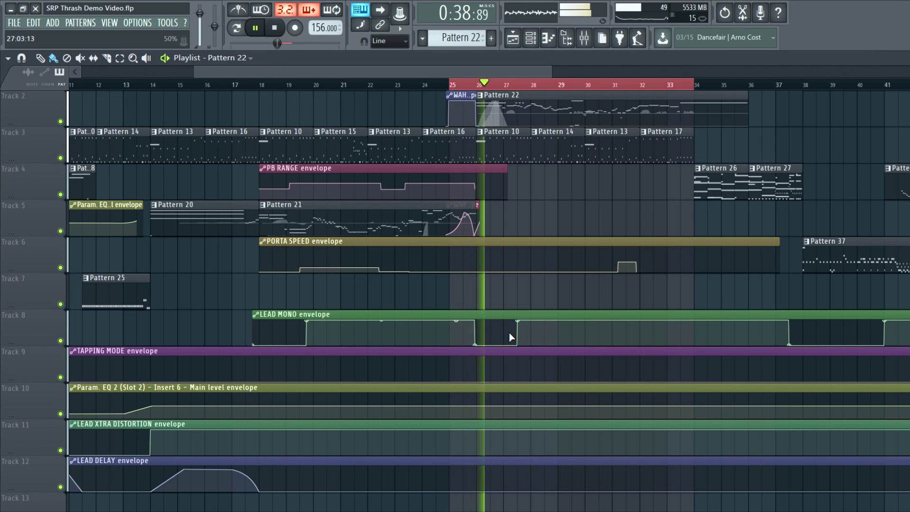
key("F7")
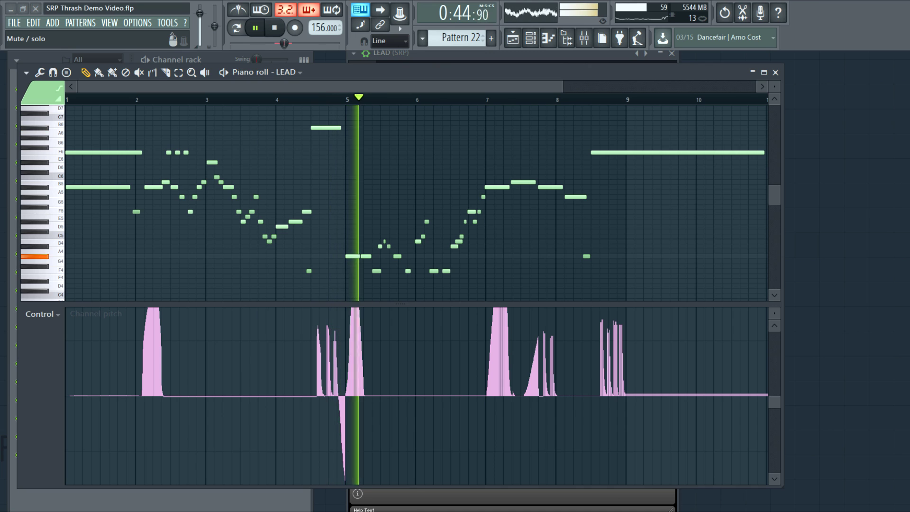
left_click_drag(553, 86, 631, 88)
scroll(570, 204, "down", 1)
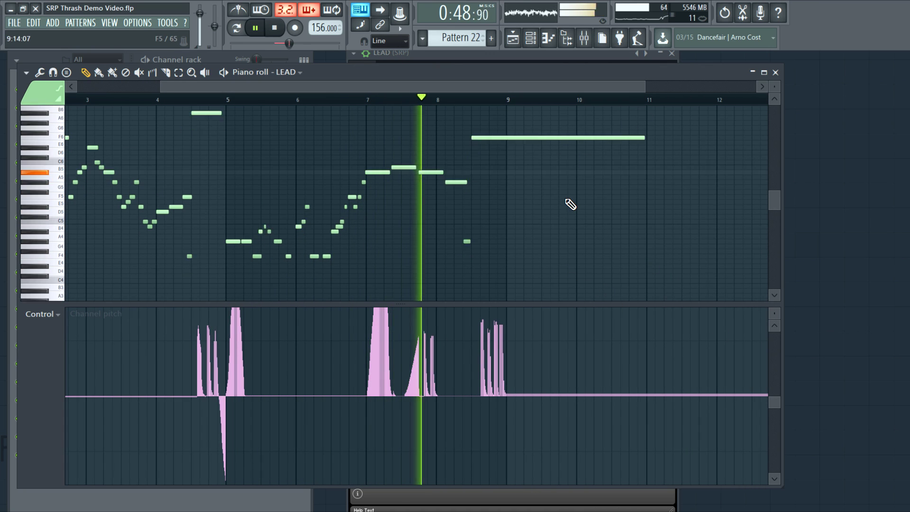
scroll(464, 233, "up", 1)
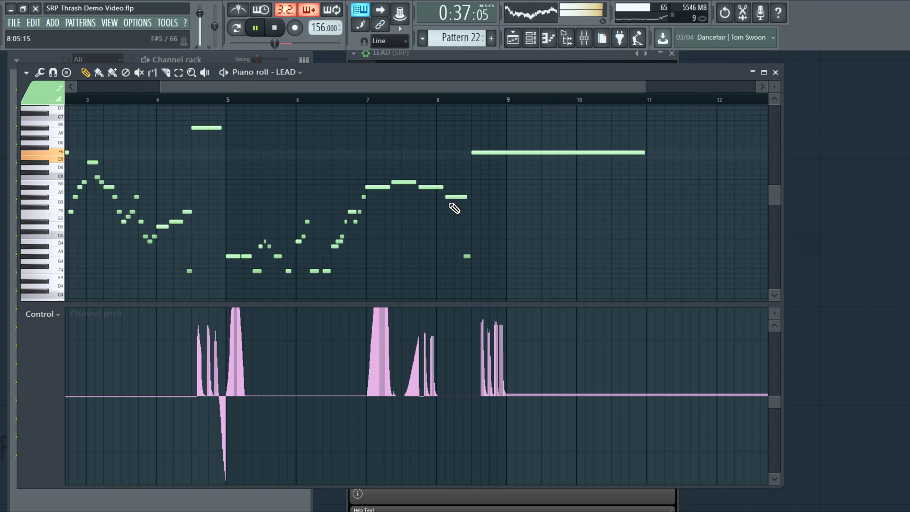
Play the playlist from midway through bar 33, follow Pattern 27's RHYTHM chords in the piano roll, and stop
key("F5")
left_click(680, 85)
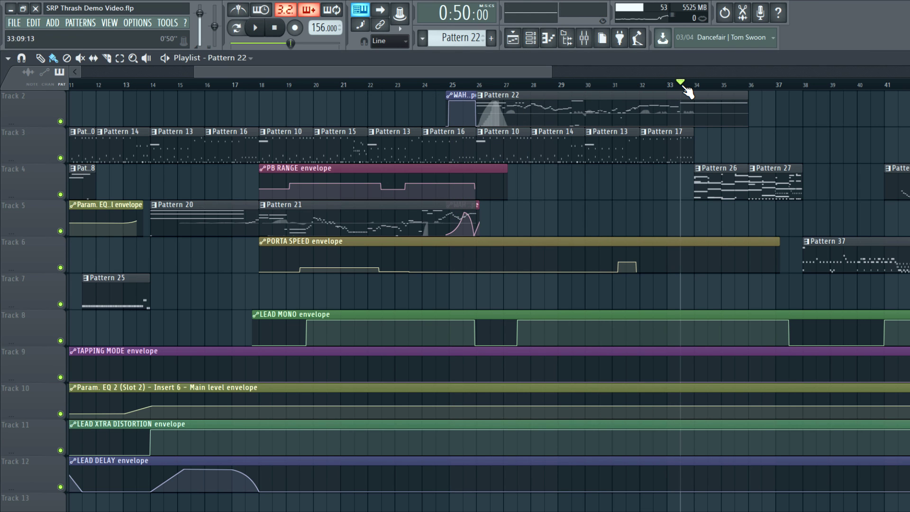
key("space")
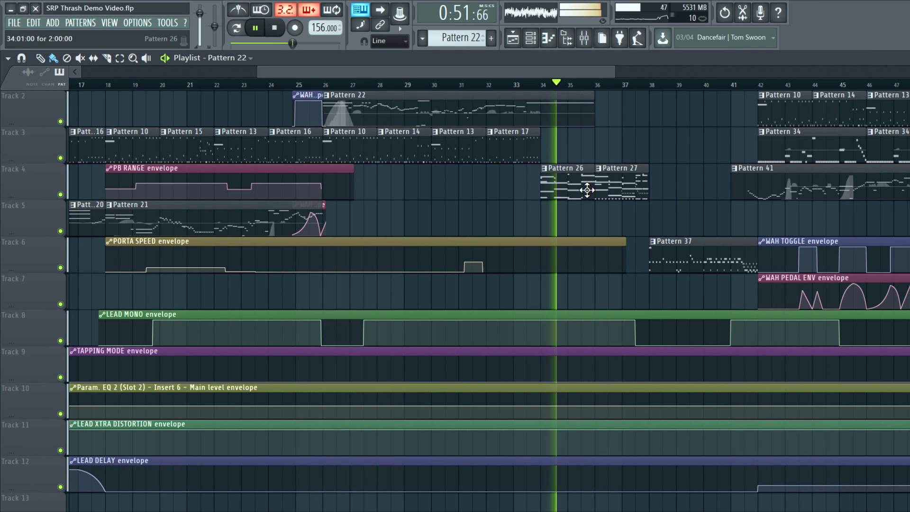
double_click(616, 194)
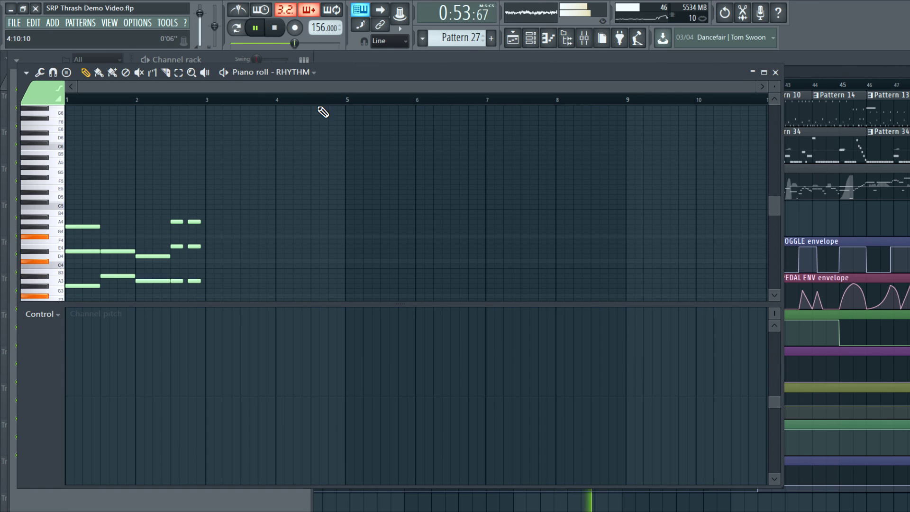
scroll(331, 192, "down", 4)
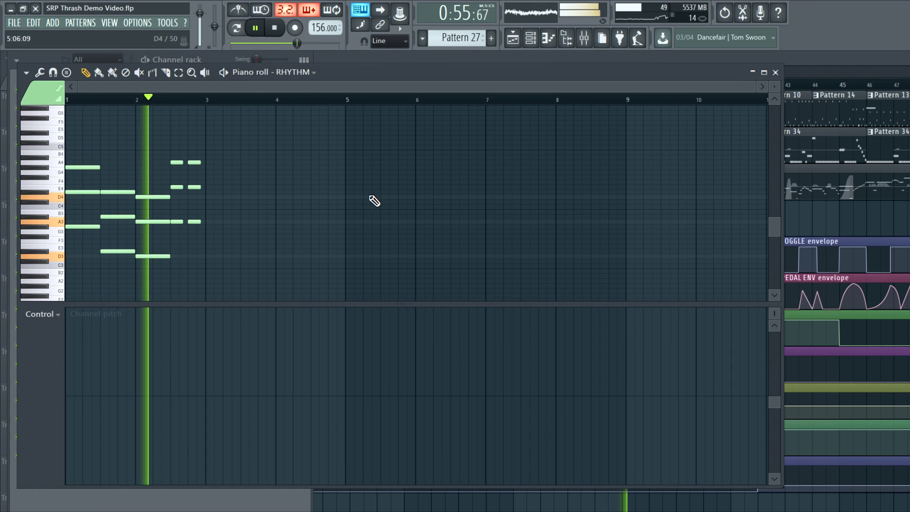
key("space")
key("F7")
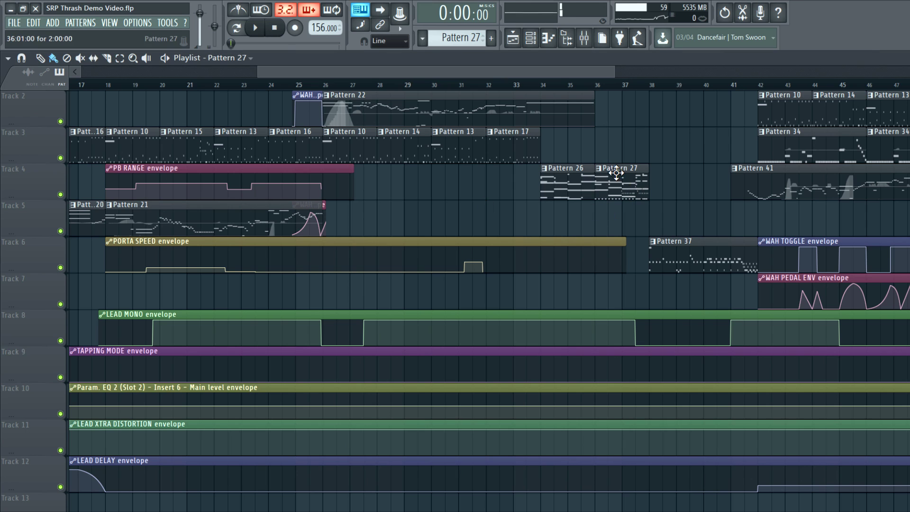
Set the song position to bar 38 and show the note velocities of Pattern 27's RHYTHM notes
left_click(653, 87)
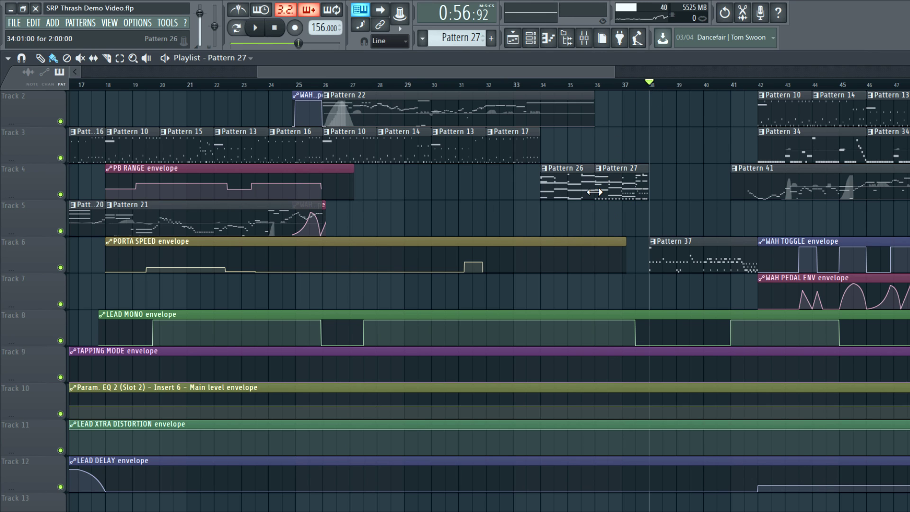
double_click(612, 187)
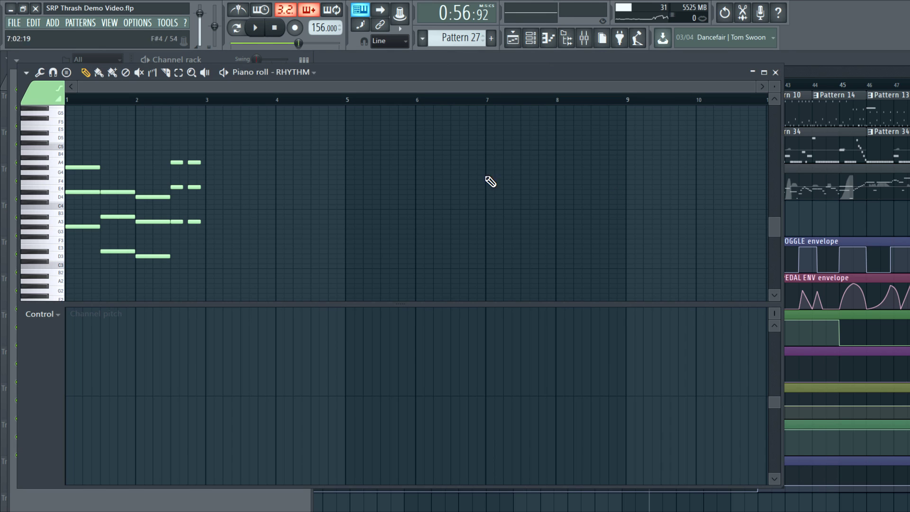
left_click(44, 314)
left_click(70, 347)
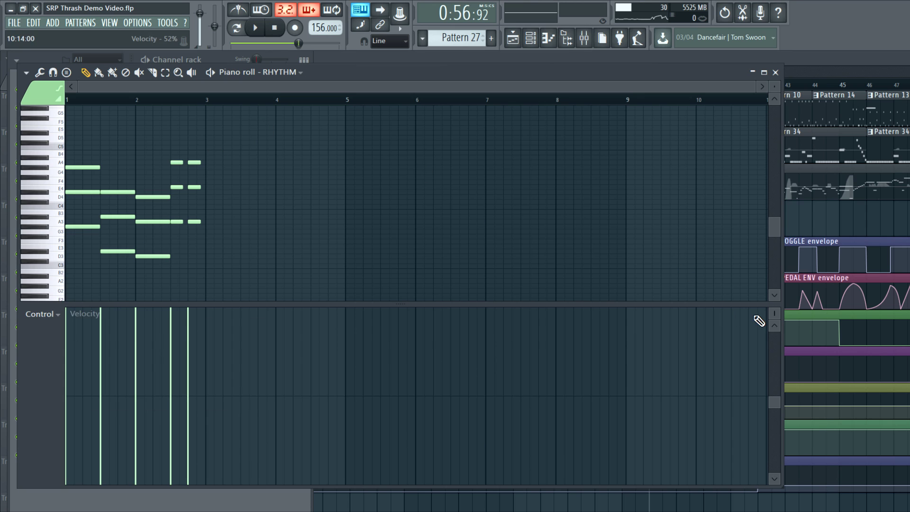
scroll(774, 315, "down", 5)
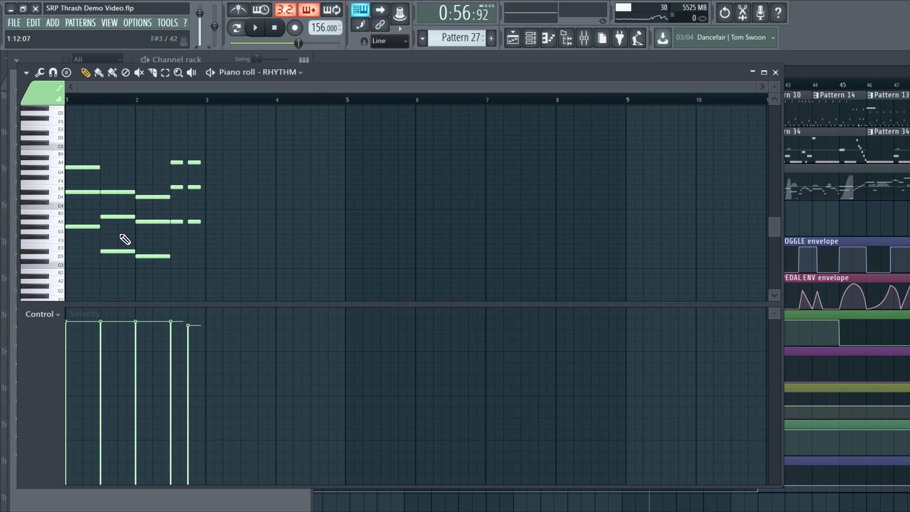
Reopen the RHYTHM channel's piano roll, switch playback to pattern mode, play Pattern 27, and stop
key("F6")
left_click(132, 161)
key("F5")
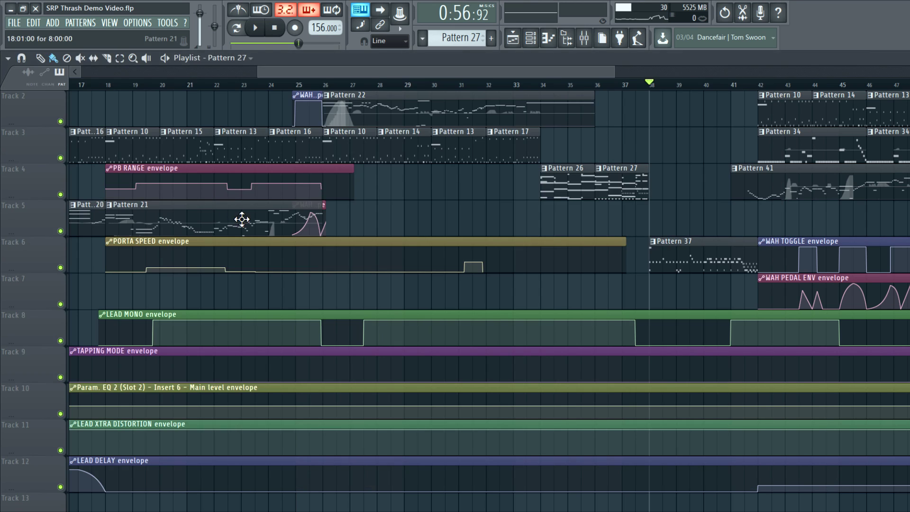
key("F6")
right_click(142, 162)
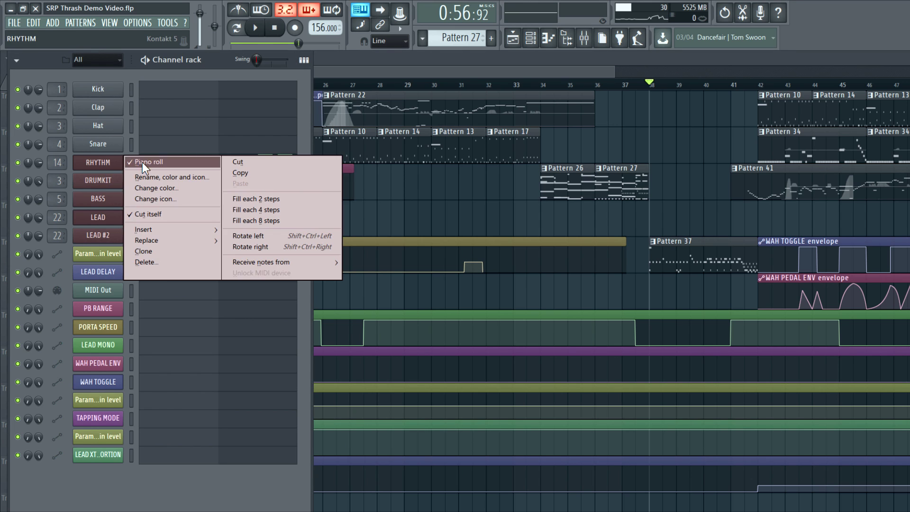
left_click(106, 161)
left_click(236, 28)
key("space")
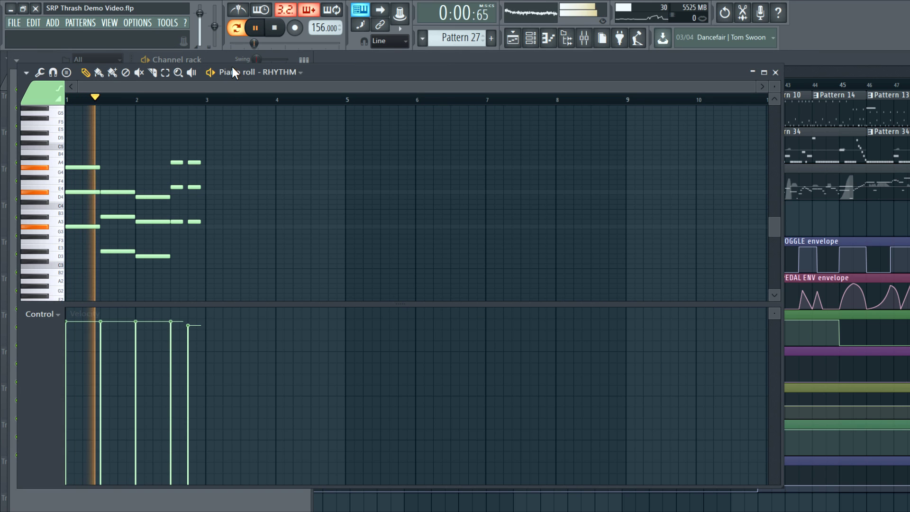
key("space")
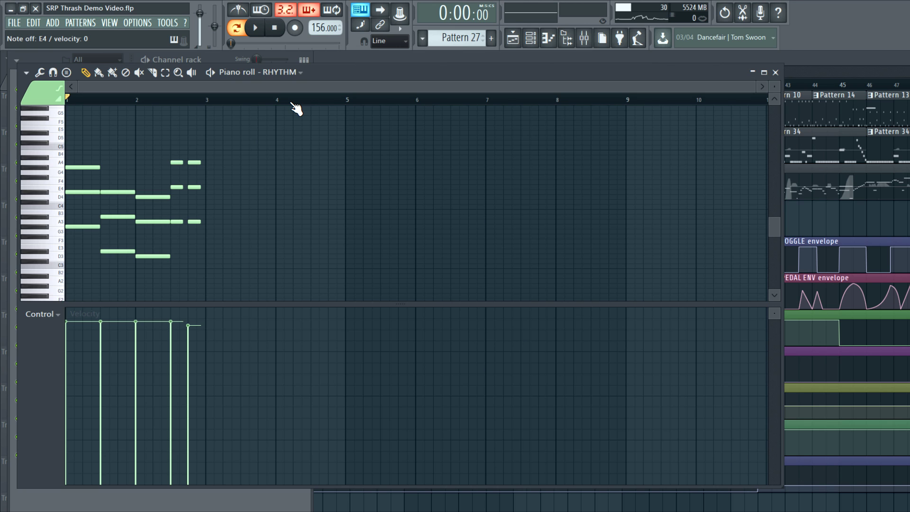
Set the song position to bar 38, open Pattern 37's DRUMKIT notes in the piano roll, and play them in pattern mode
key("F7")
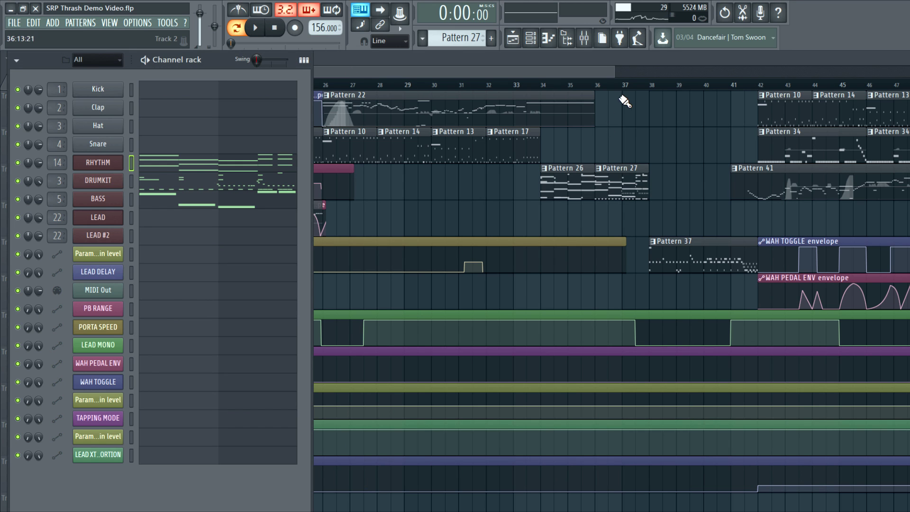
left_click(651, 82)
double_click(672, 259)
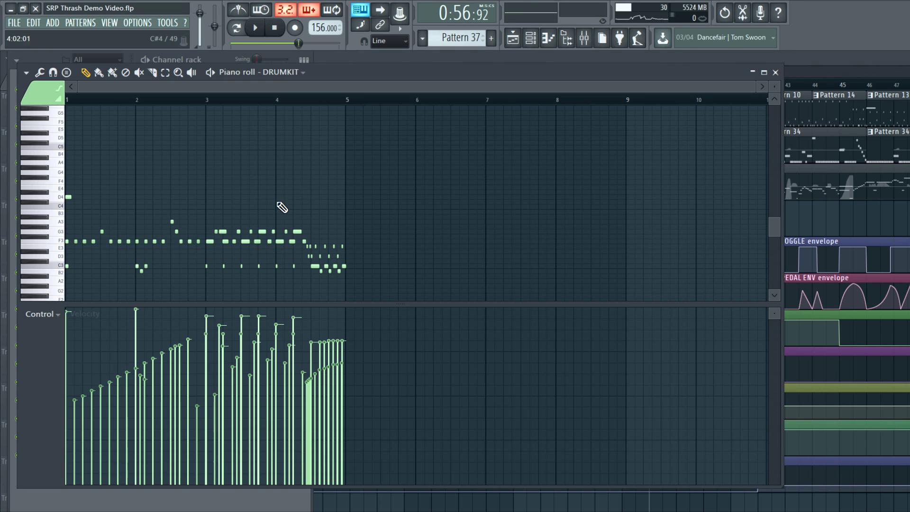
scroll(187, 123, "down", 3)
scroll(194, 137, "up", 2)
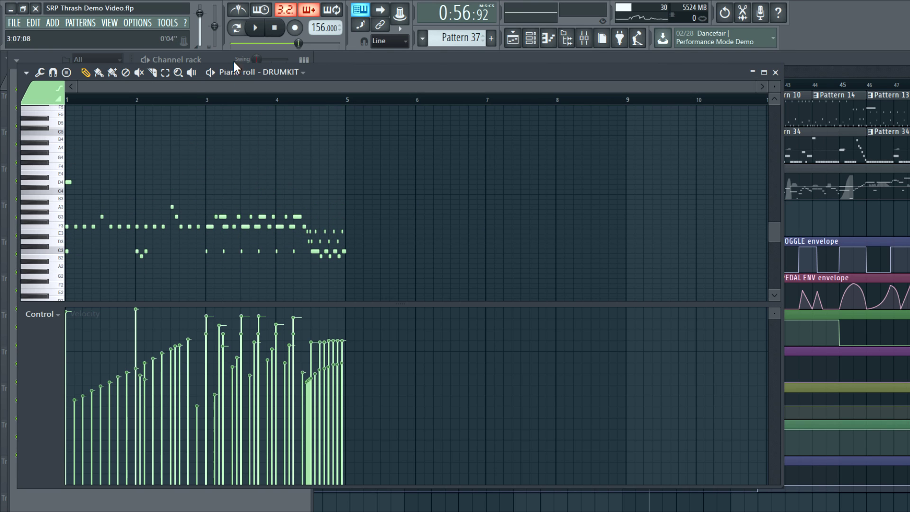
left_click(236, 28)
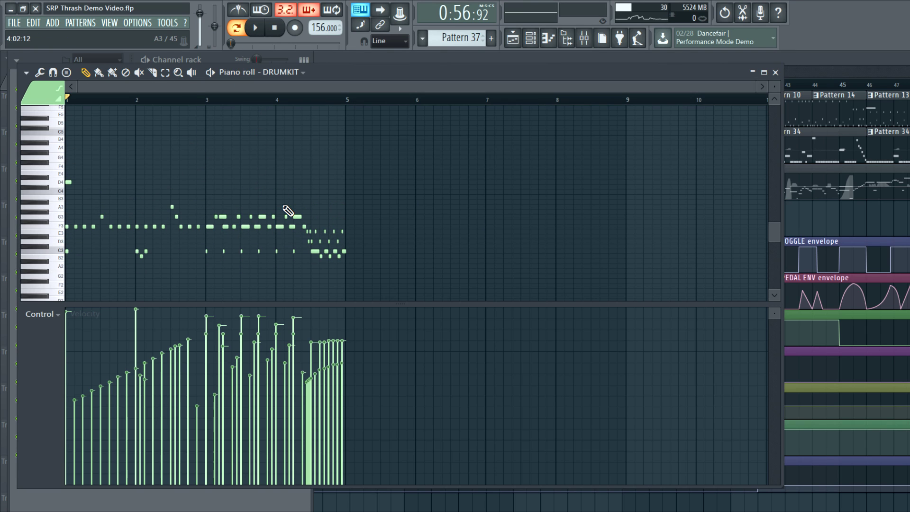
key("space")
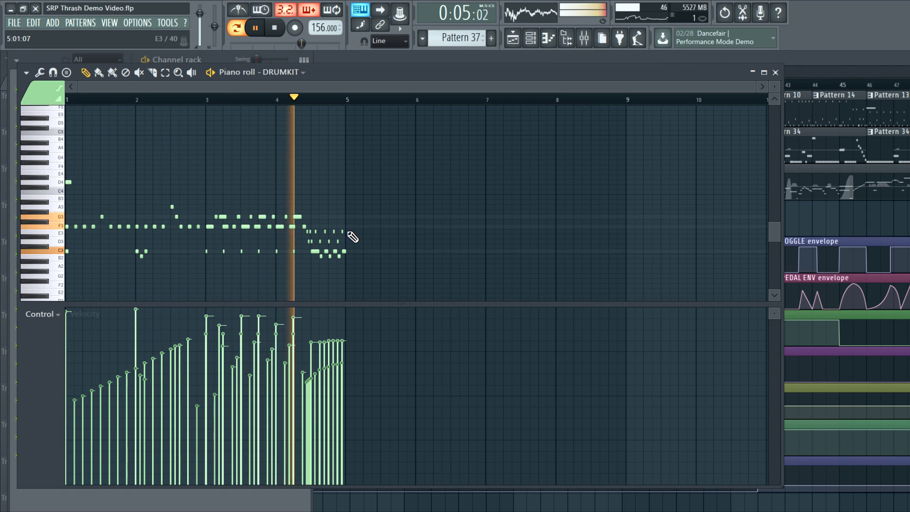
Return to the playlist and play the song from bar 38 in song mode
key("F5")
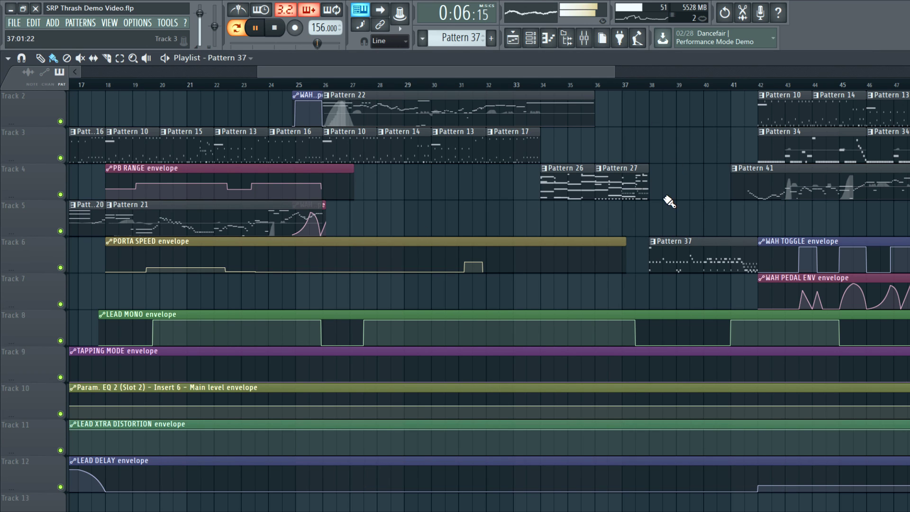
scroll(673, 192, "up", 1)
left_click(653, 84)
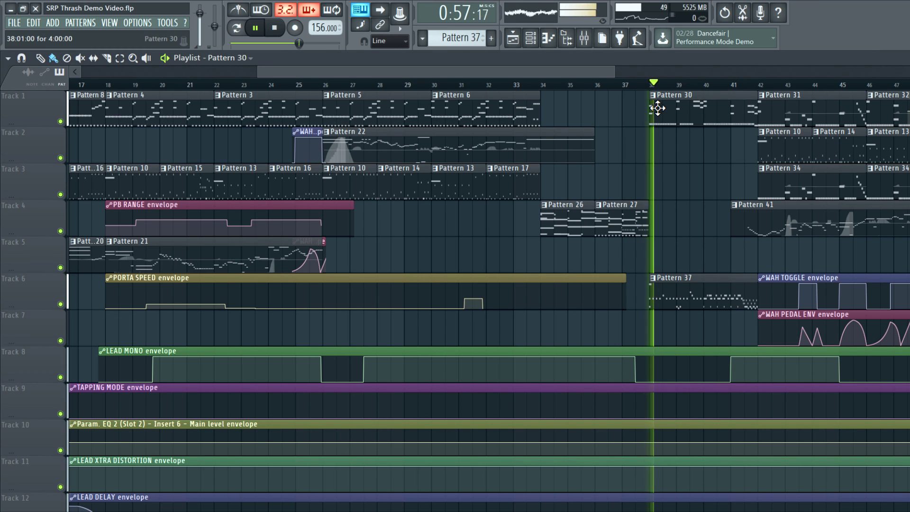
View Pattern 30's RHYTHM notes in the piano roll during playback and return to the playlist
double_click(658, 109)
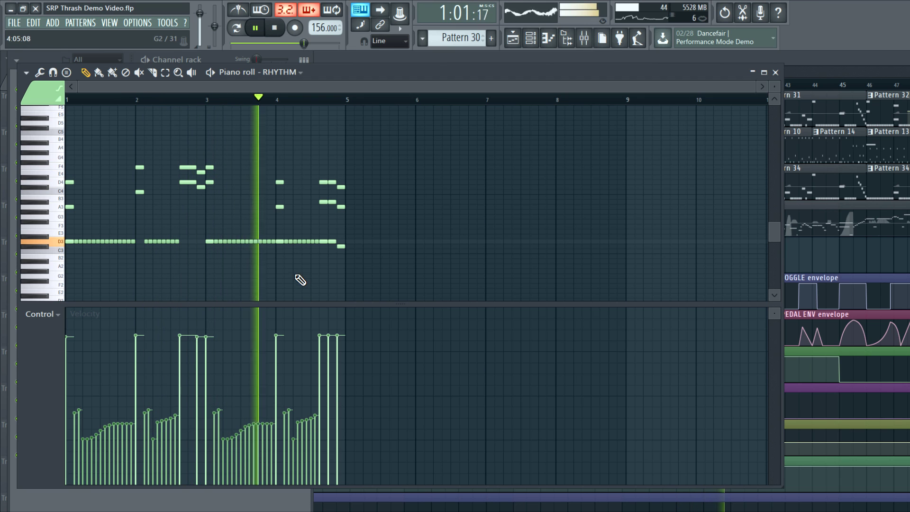
key("F7")
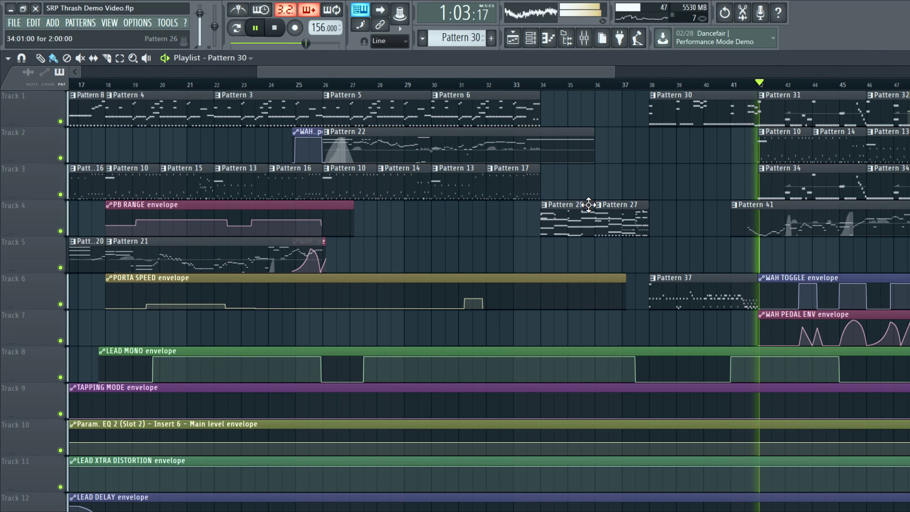
Open Pattern 41's LEAD notes in the piano roll, follow them up to the highest notes during song playback, and stop
left_click_drag(505, 72, 604, 71)
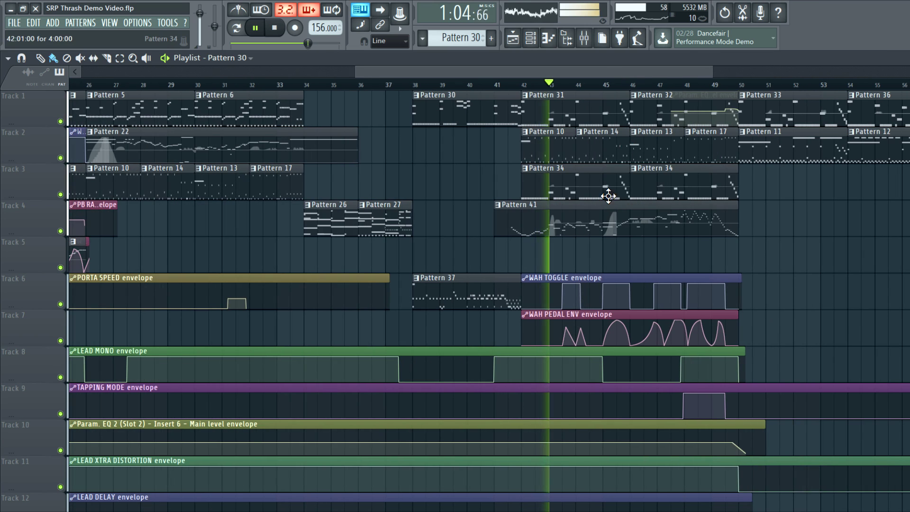
double_click(649, 226)
left_click_drag(365, 101, 142, 95)
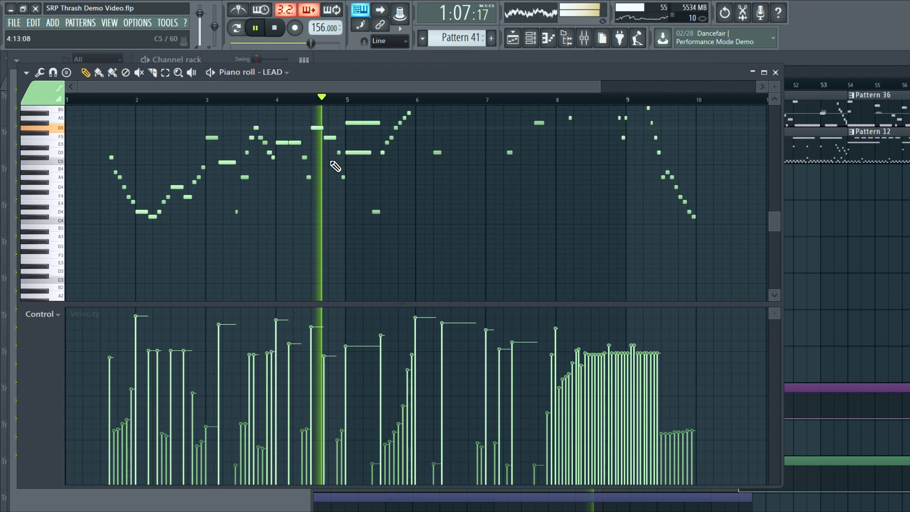
scroll(400, 266, "up", 2)
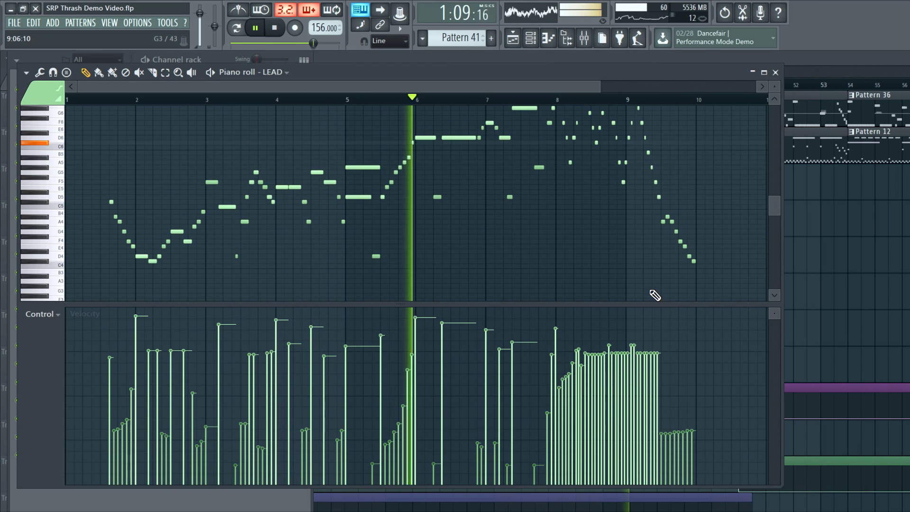
scroll(512, 202, "up", 2)
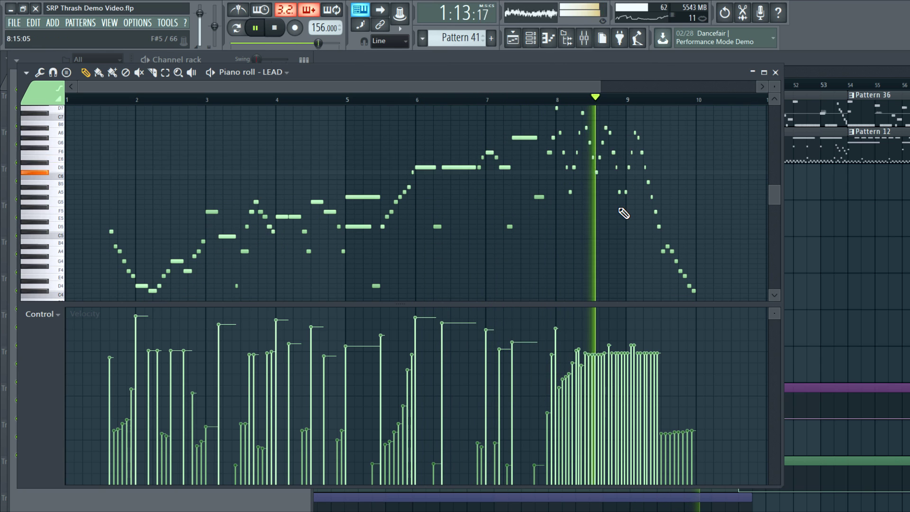
scroll(623, 214, "down", 1)
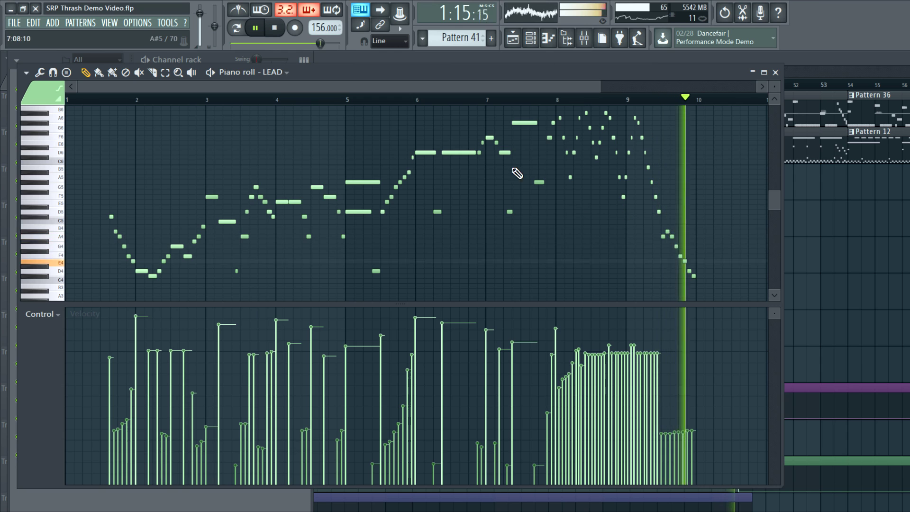
key("space")
Return to the playlist and play the song from just before bar 42 alongside the wah automation, stopping after the section
key("F7")
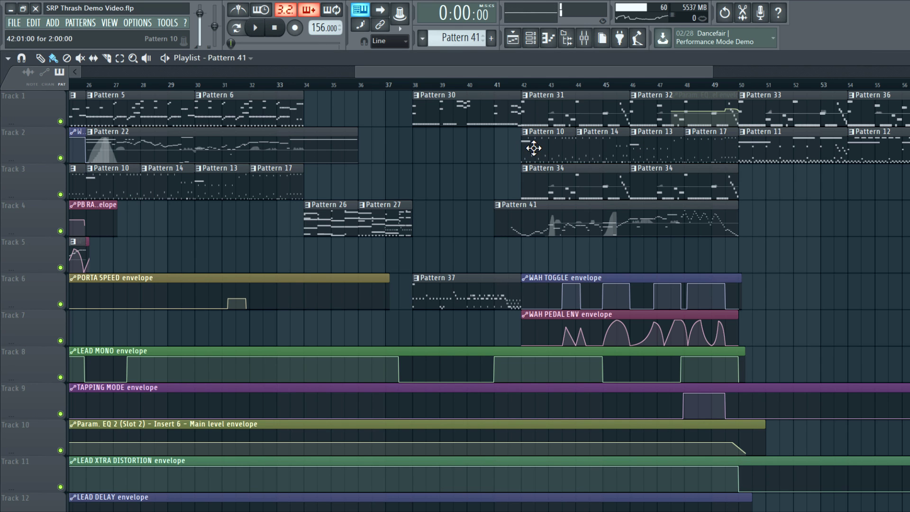
scroll(664, 240, "up", 2)
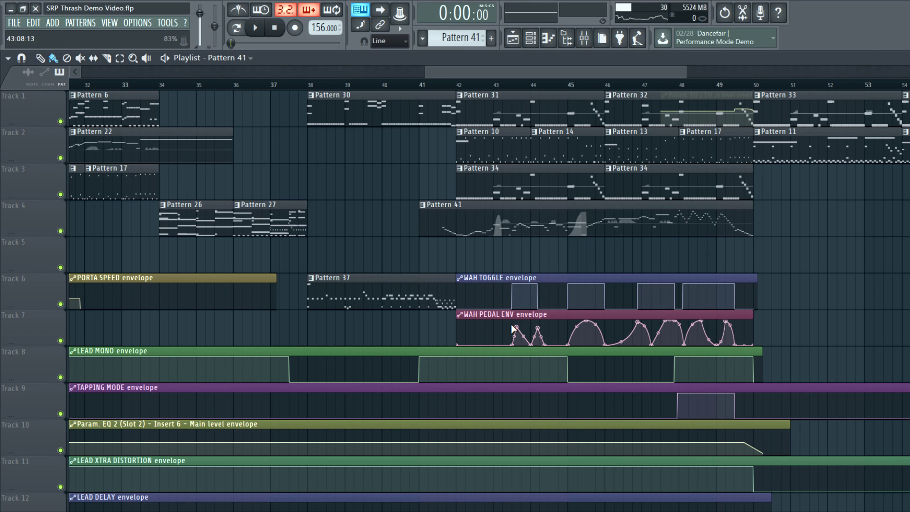
left_click(447, 85)
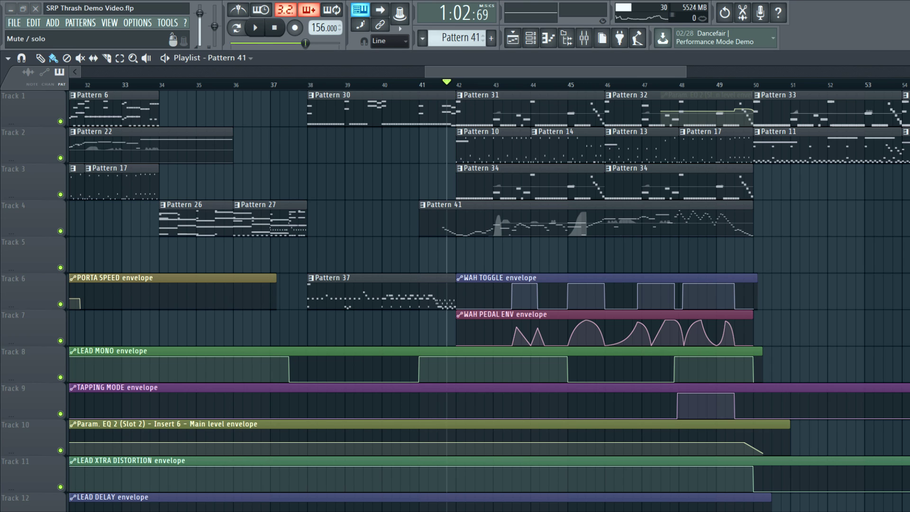
key("space")
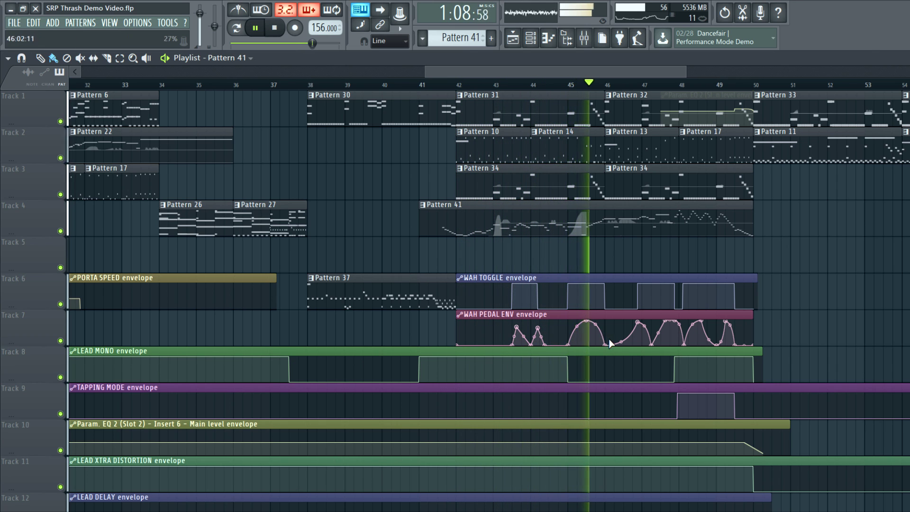
key("space")
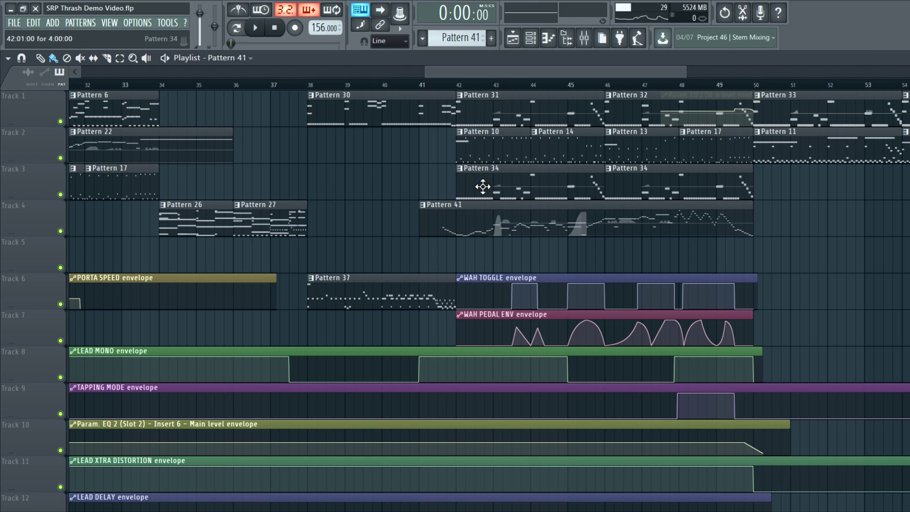
Reopen Pattern 41's LEAD piano roll and show its channel pitch events at a scale that fits the bends
key("F7")
left_click(49, 317)
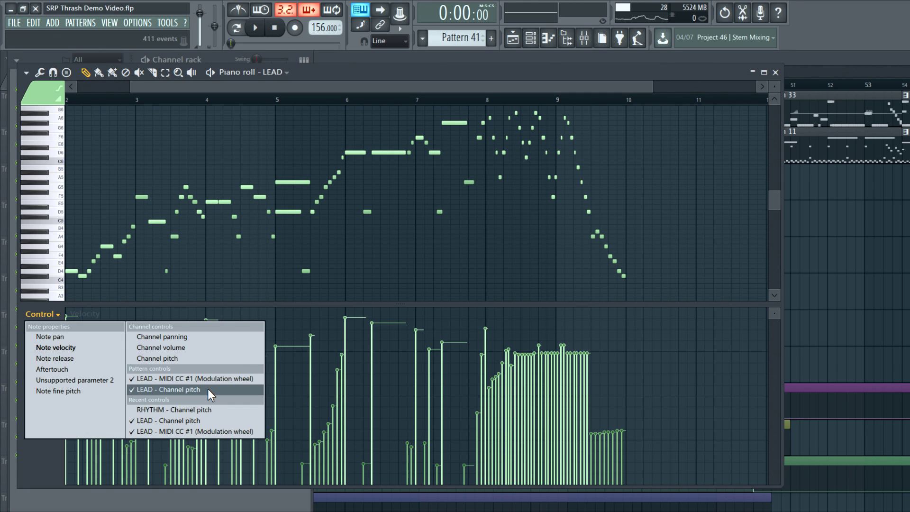
left_click(207, 389)
scroll(775, 314, "down", 5)
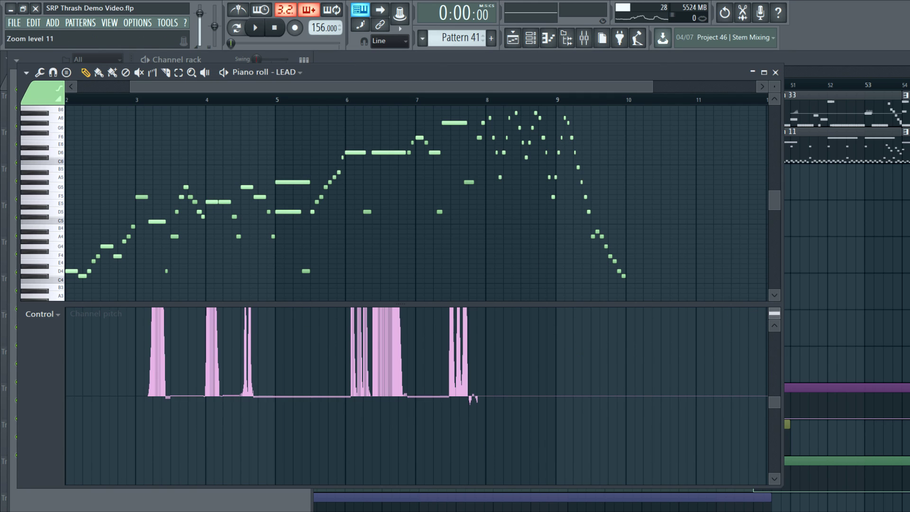
scroll(774, 313, "up", 2)
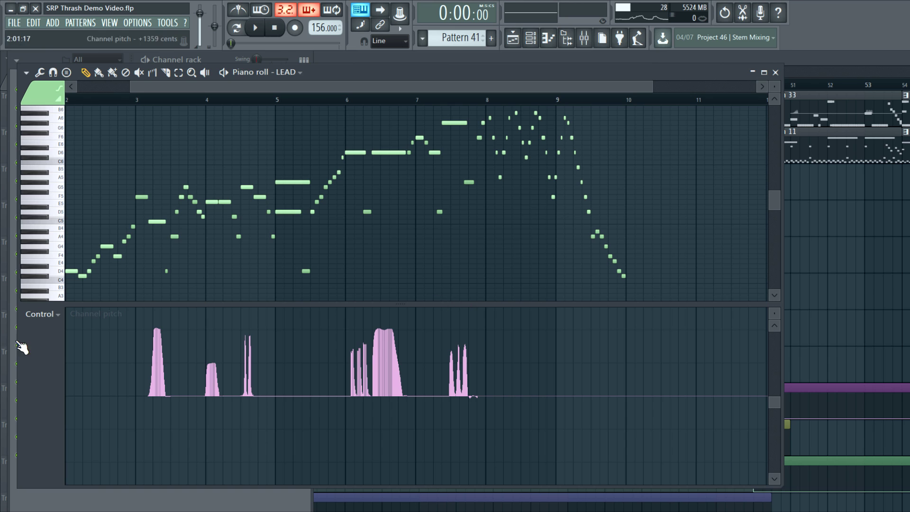
Show the LEAD modulation wheel (MIDI CC #1) events and play them from the middle of bar 2, stopping after the first swell
left_click(41, 314)
left_click(202, 379)
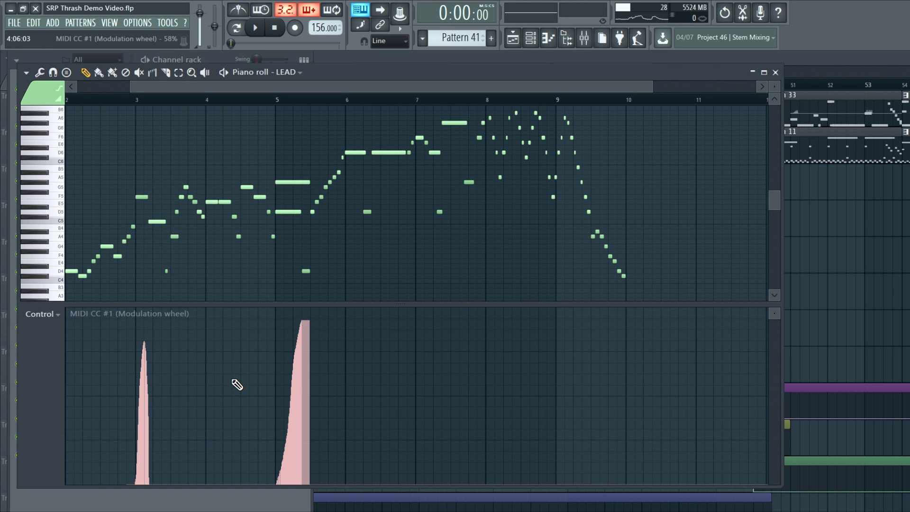
left_click_drag(300, 93, 203, 156)
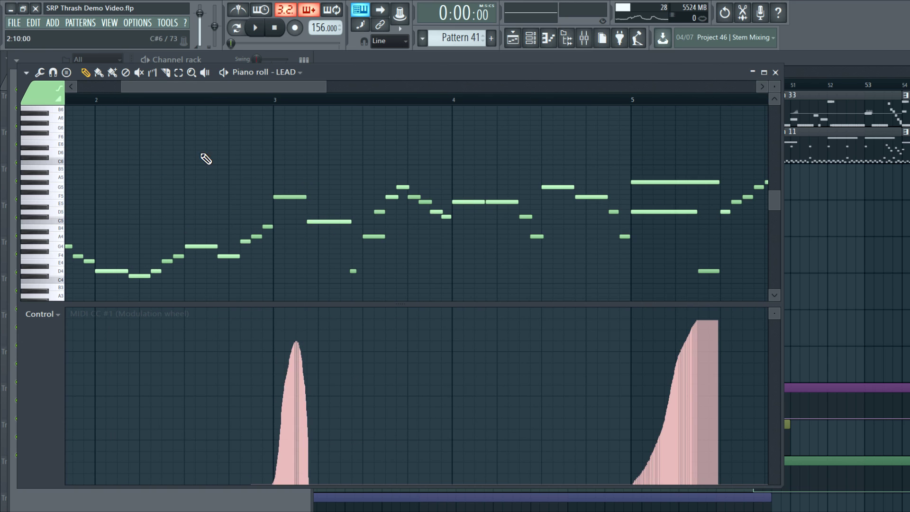
left_click(193, 100)
key("space")
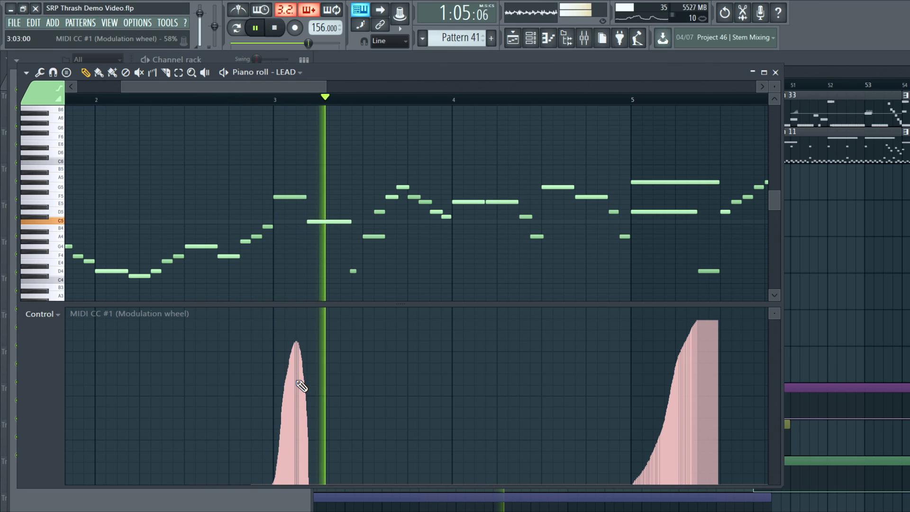
left_click_drag(319, 86, 356, 87)
key("space")
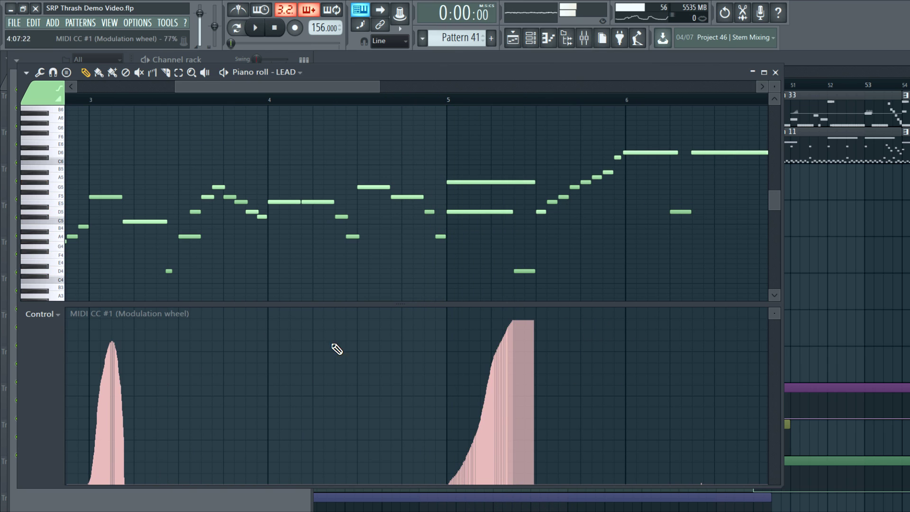
Switch back to the LEAD channel pitch events, play briefly from shortly before bar 5, and stop
left_click(52, 316)
left_click(193, 388)
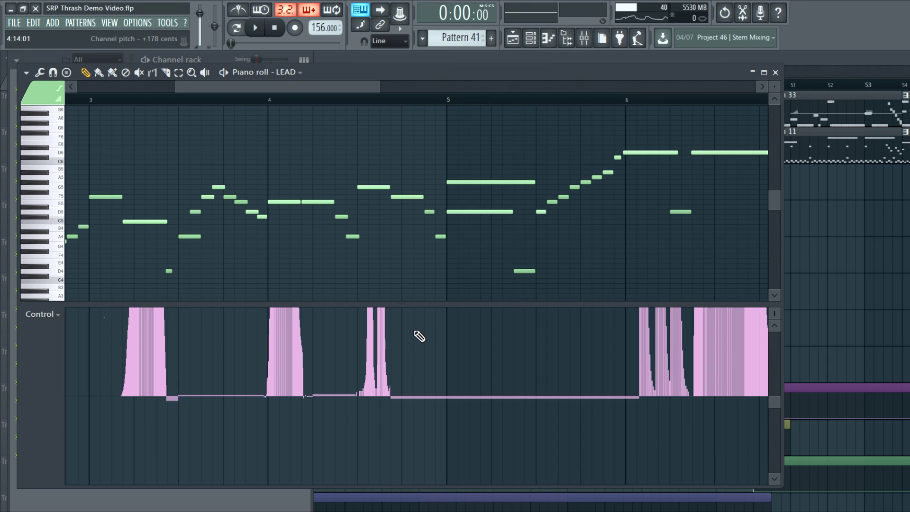
left_click(413, 101)
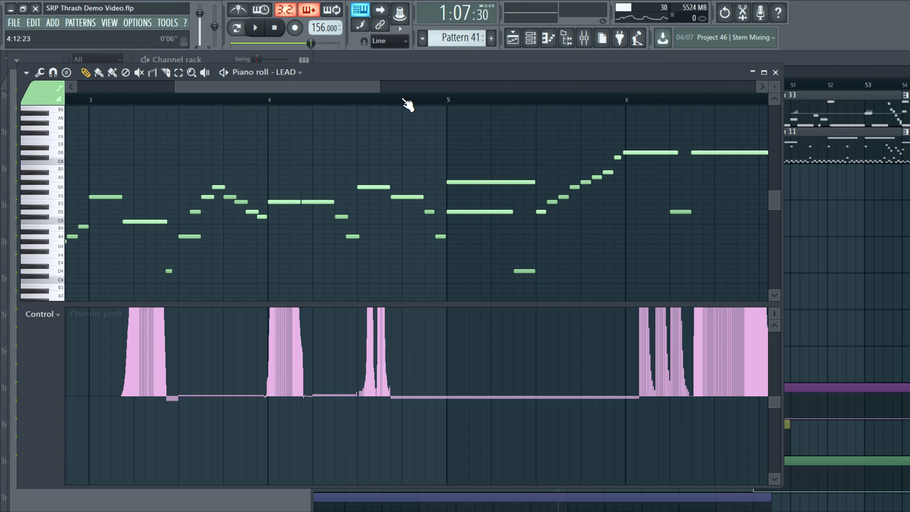
key("space")
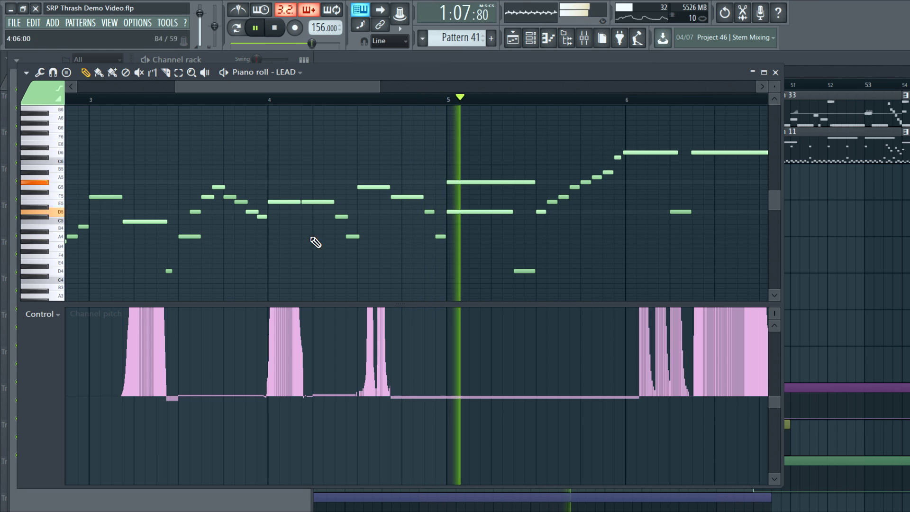
key("space")
Show the note velocities of Pattern 41's LEAD notes at full scale
left_click(46, 315)
left_click(61, 340)
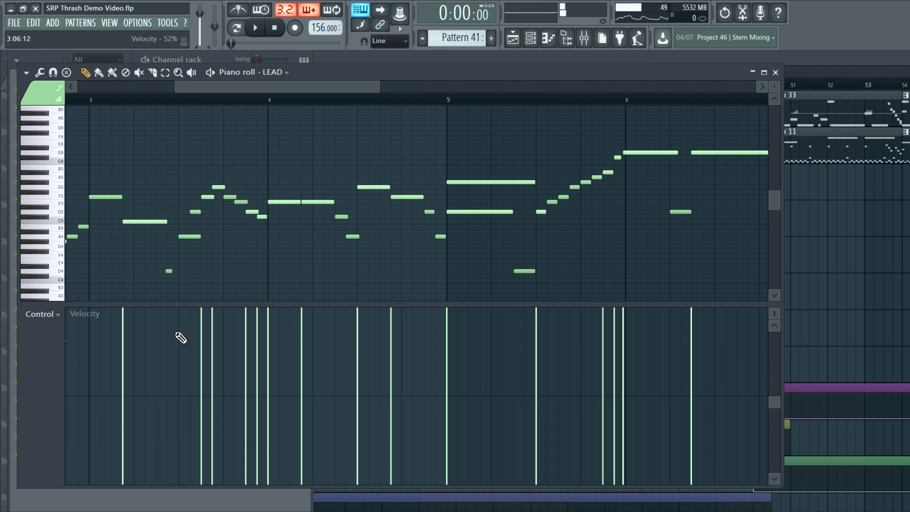
left_click_drag(774, 313, 774, 327)
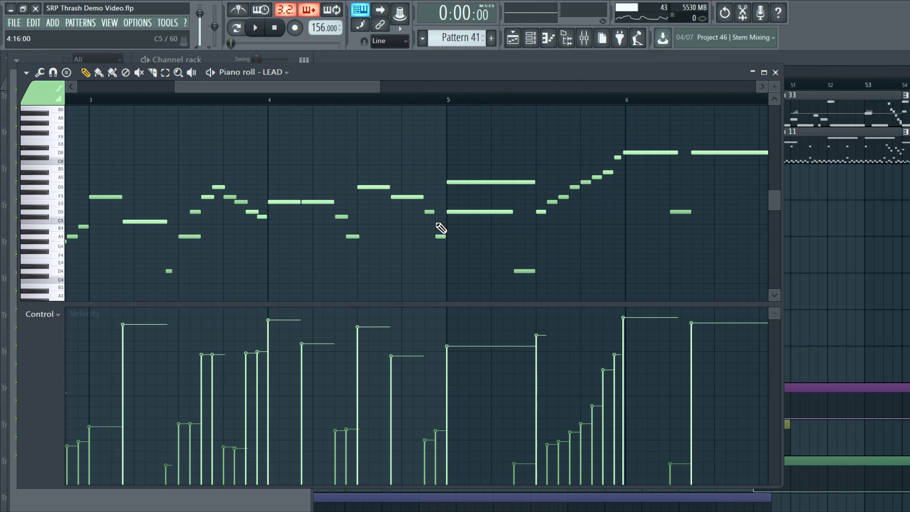
Try raising the softer LEAD velocities in bars 1 to 3 to a nearly even high level, and play from the first note
left_click_drag(210, 86, 167, 98)
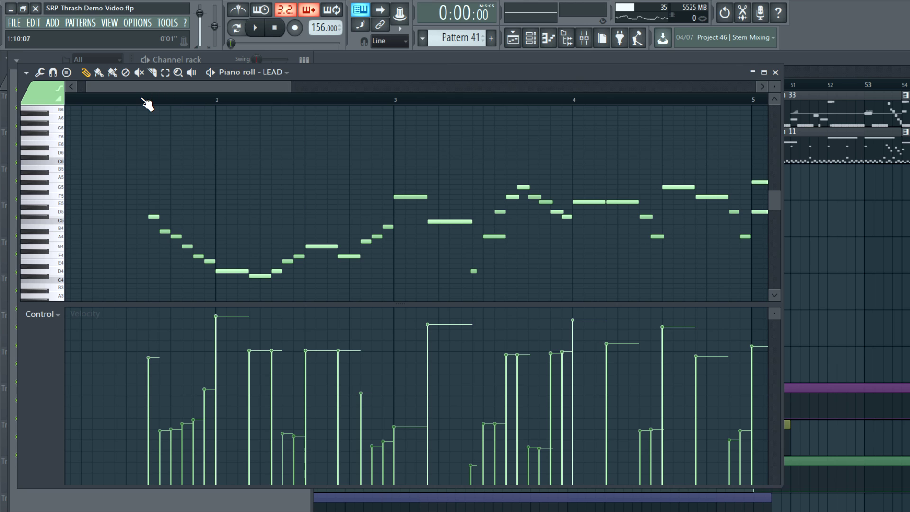
left_click(147, 100)
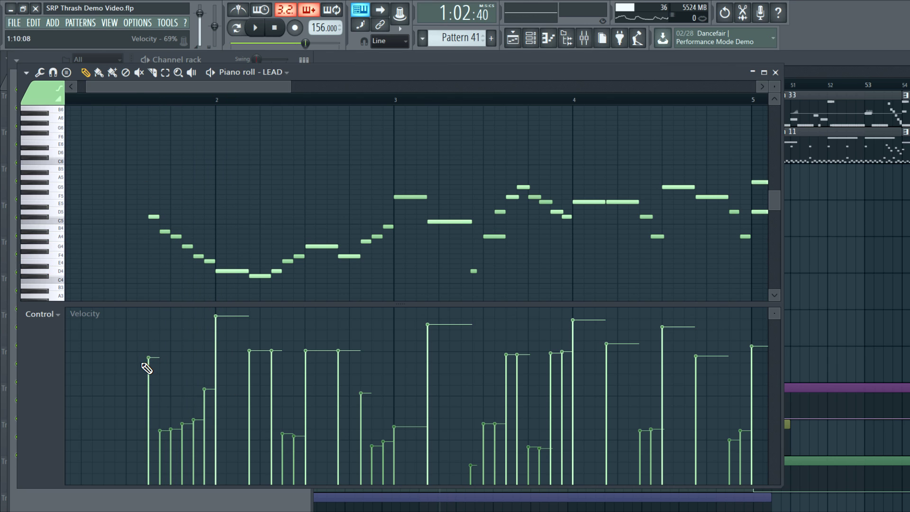
left_click_drag(147, 369, 565, 351)
left_click(142, 100)
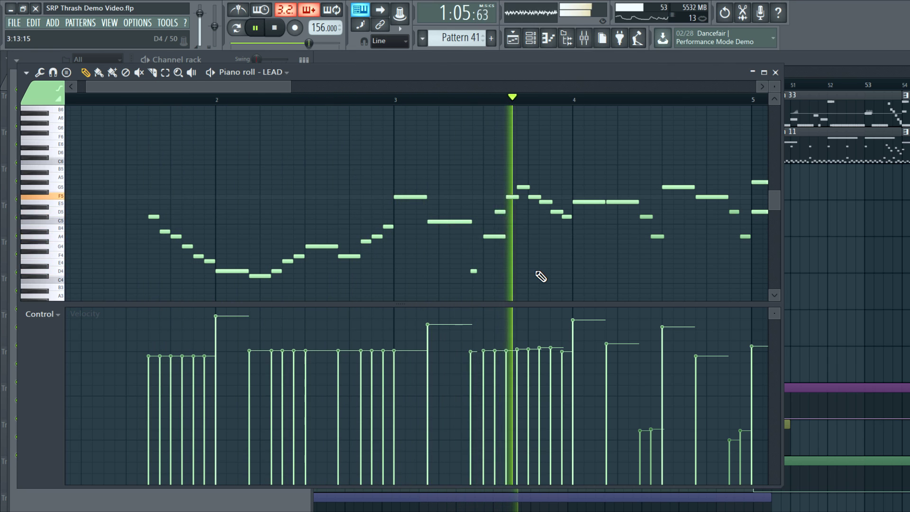
key("space")
Undo the LEAD velocity changes
key("ctrl+alt+z")
key("ctrl+alt+z")
key("ctrl+alt+z")
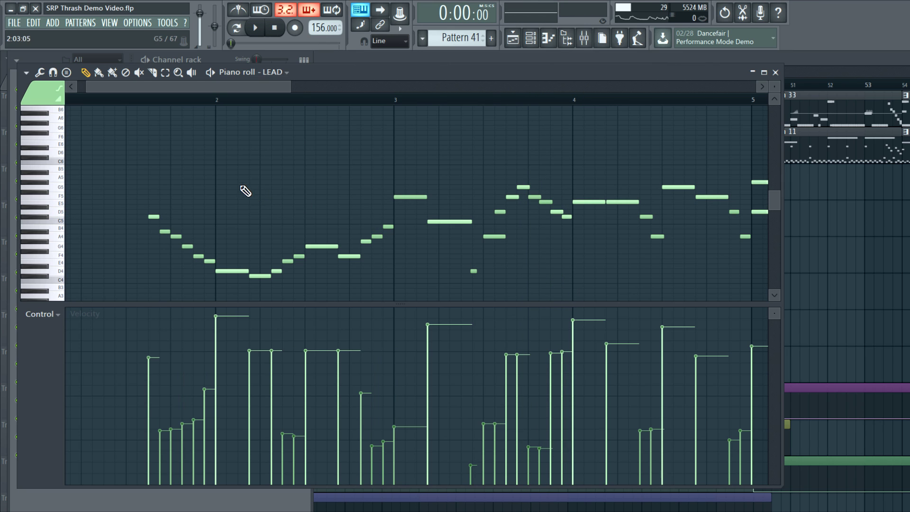
Play the opening LEAD notes with their varied velocities, stop, and examine the velocities through the end of Pattern 41
key("space")
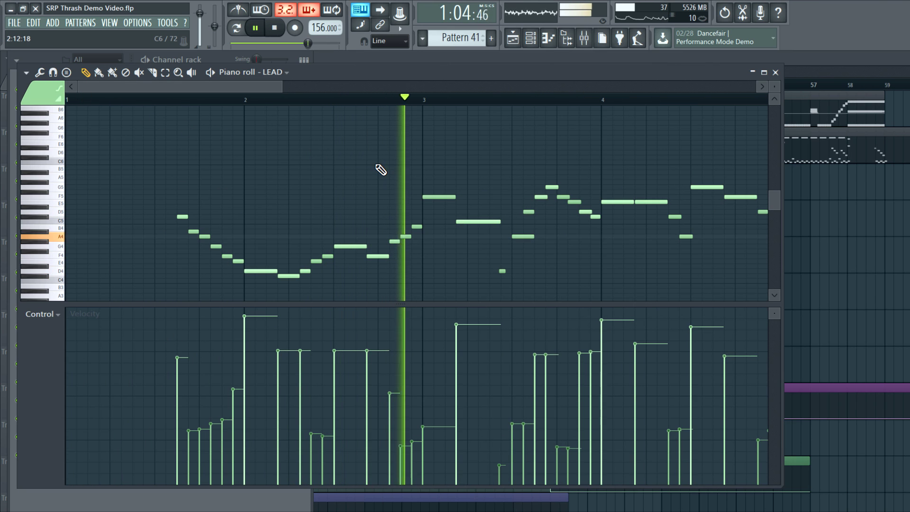
key("space")
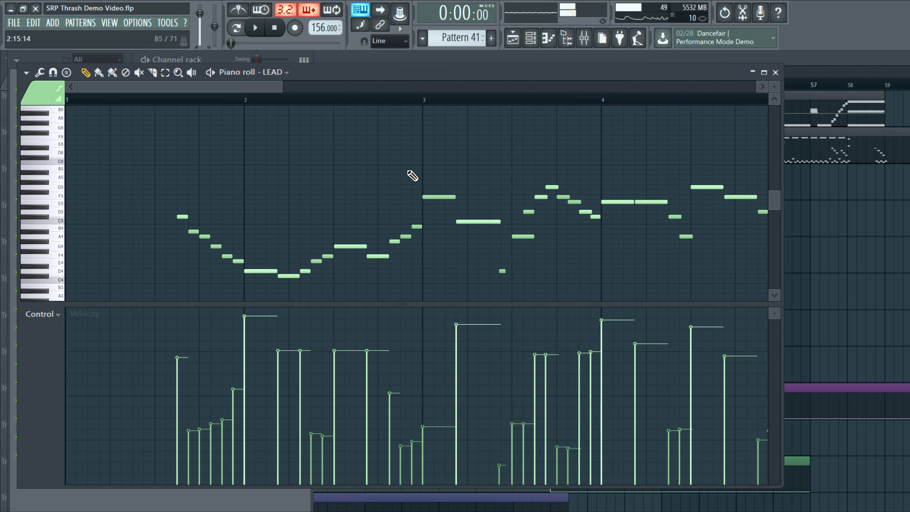
scroll(339, 164, "down", 2)
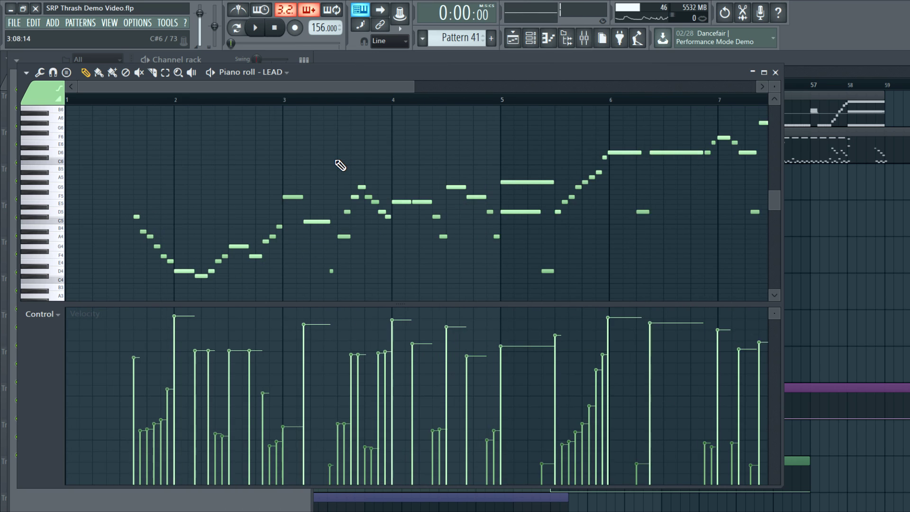
scroll(366, 156, "right", 5)
scroll(506, 126, "up", 3)
scroll(640, 157, "right", 3)
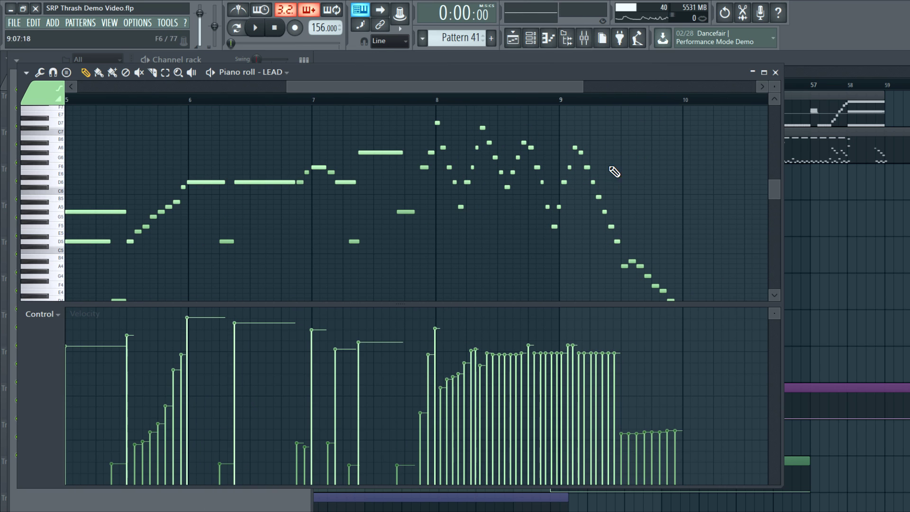
Return to the playlist, show the LEAD MONO and TAPPING MODE envelopes, and set the song position just before bar 47
key("F5")
scroll(579, 166, "down", 3)
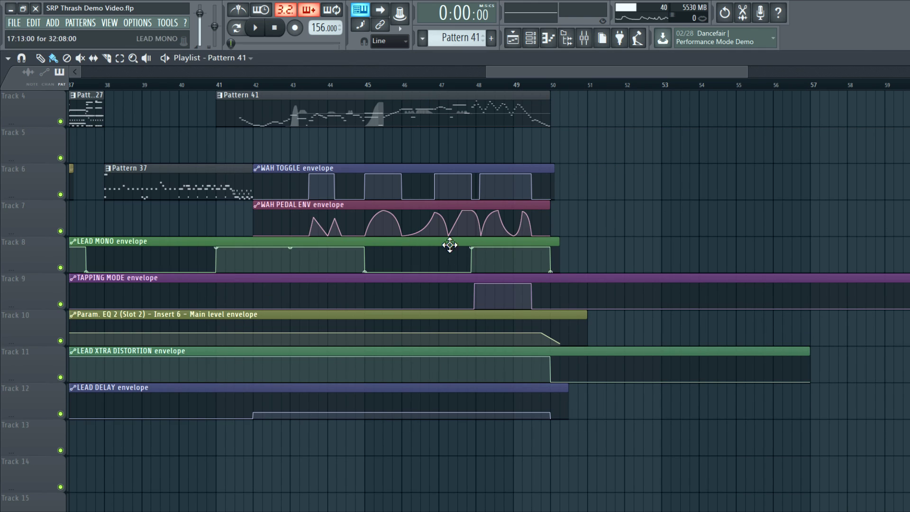
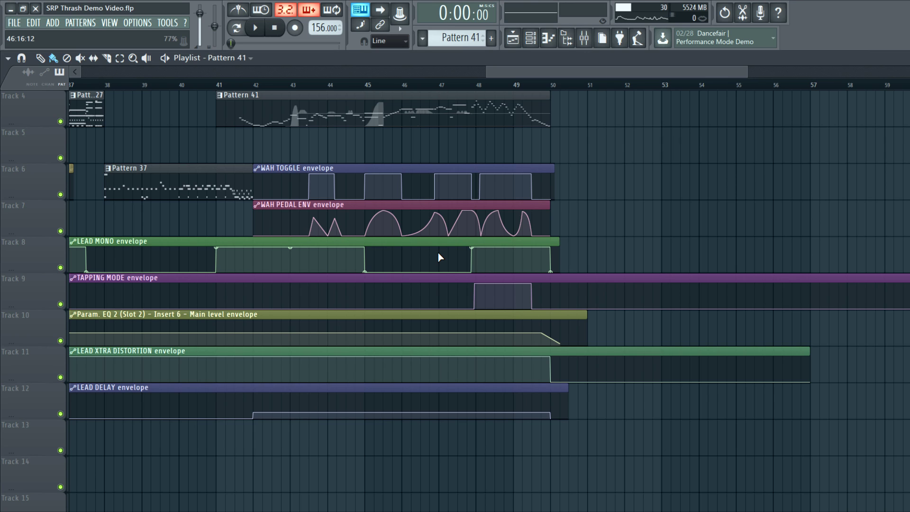
left_click(439, 85)
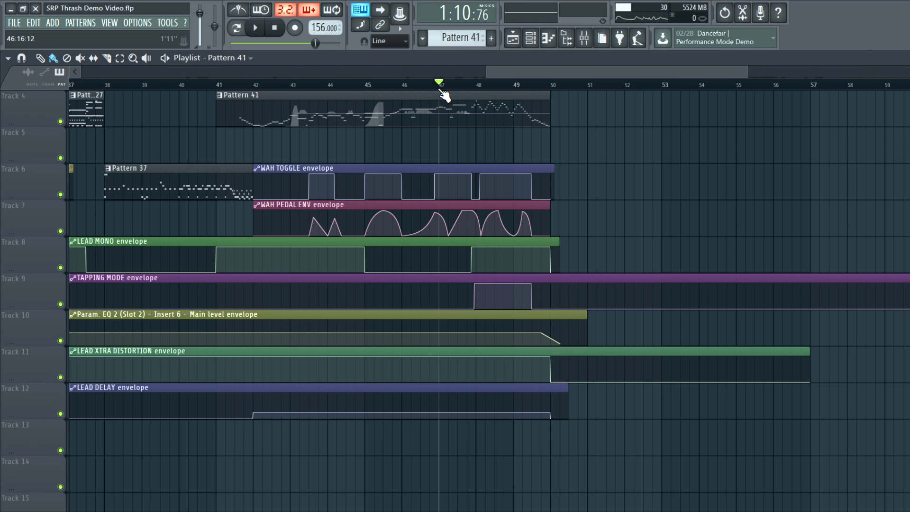
Examine Pattern 41's LEAD notes and velocities around bar 8, return to the playlist, and play the tapping passage from just before bar 47
double_click(454, 115)
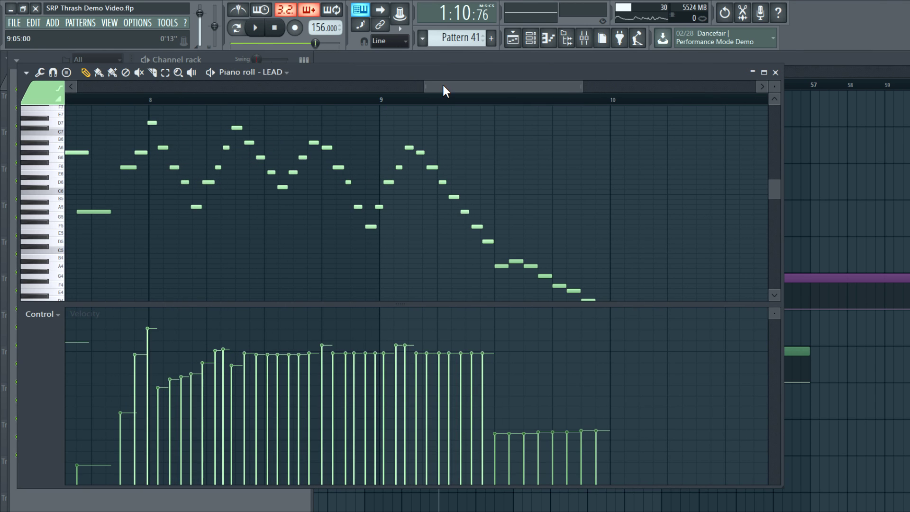
left_click_drag(442, 83, 376, 158)
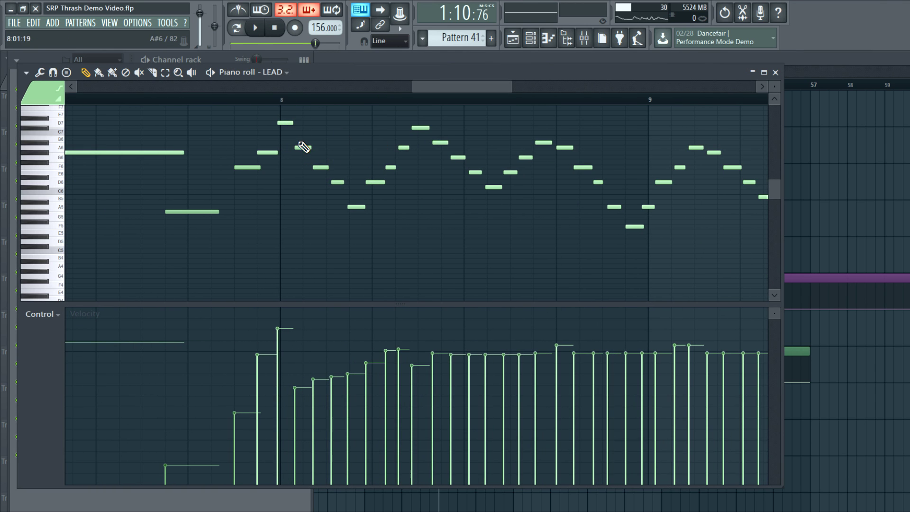
key("F7")
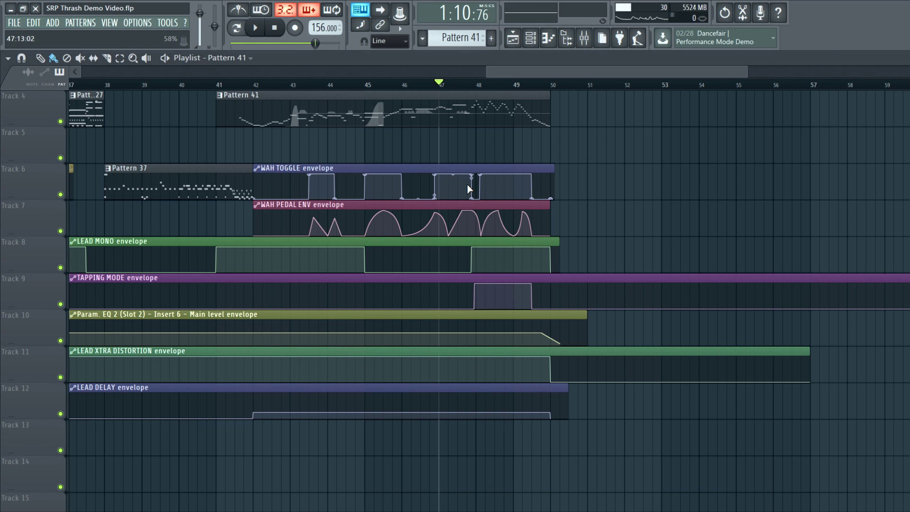
key("space")
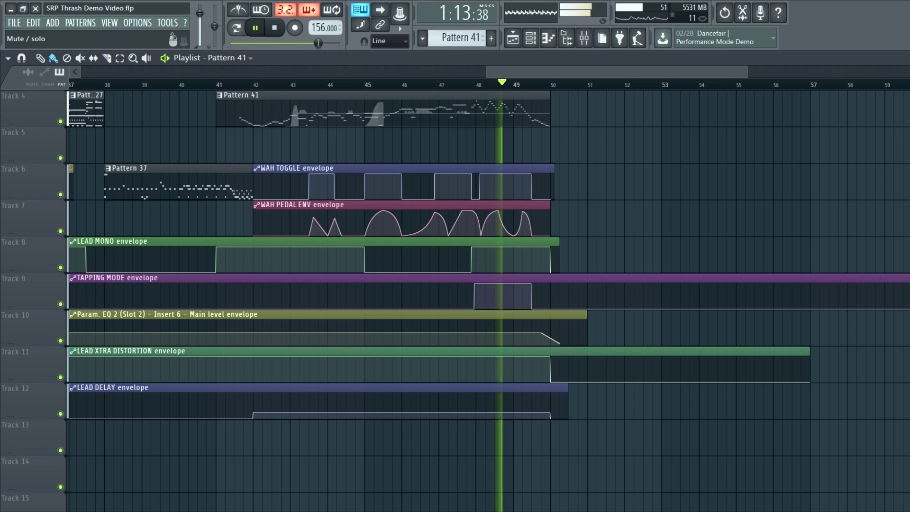
key("space")
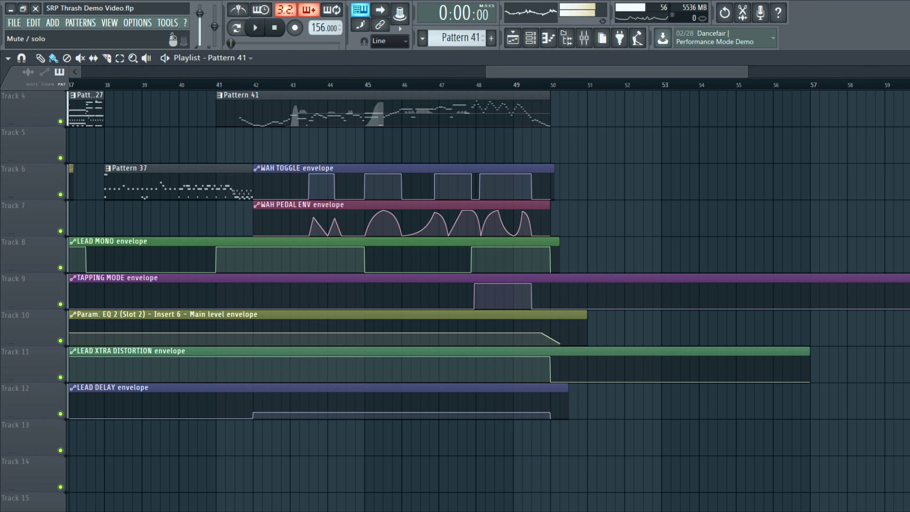
Select bars 50 to 60 across the upper playlist tracks and play the section from bar 50 twice, stopping each time
scroll(859, 217, "up", 3)
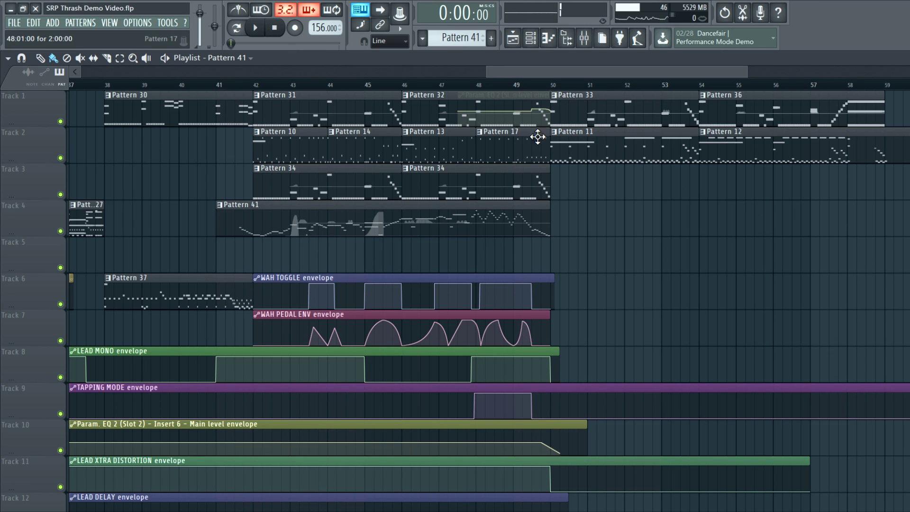
left_click(522, 85)
left_click_drag(448, 98, 823, 101)
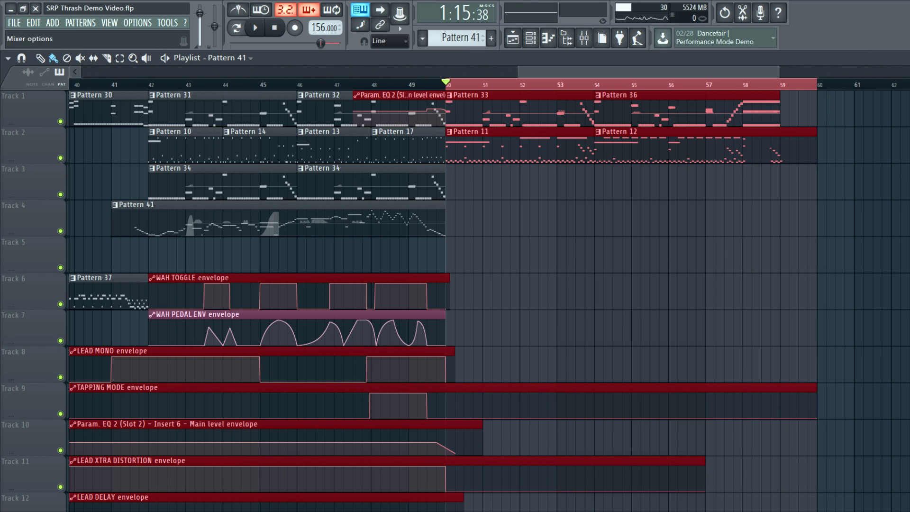
key("space")
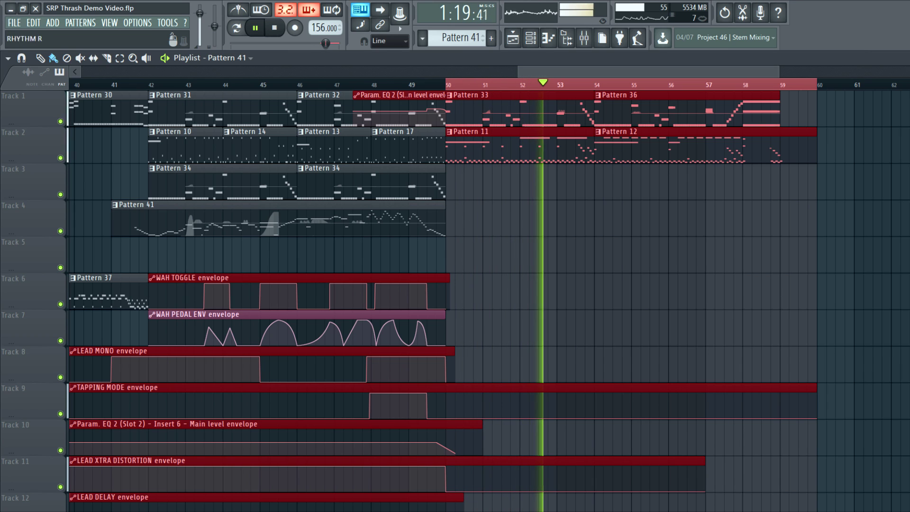
key("space")
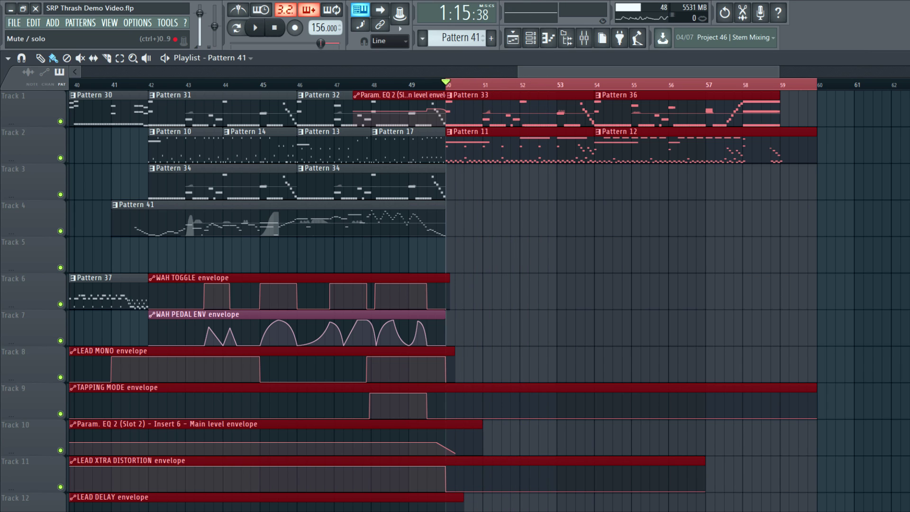
key("space")
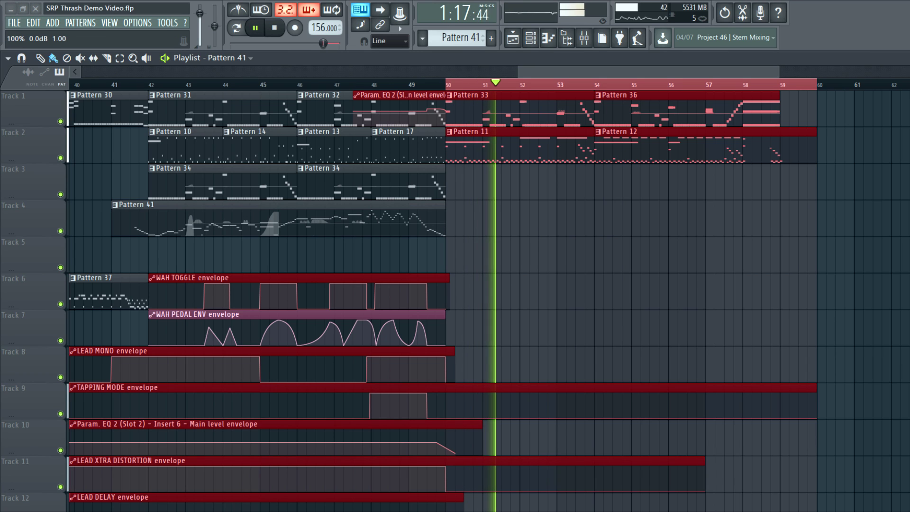
key("space")
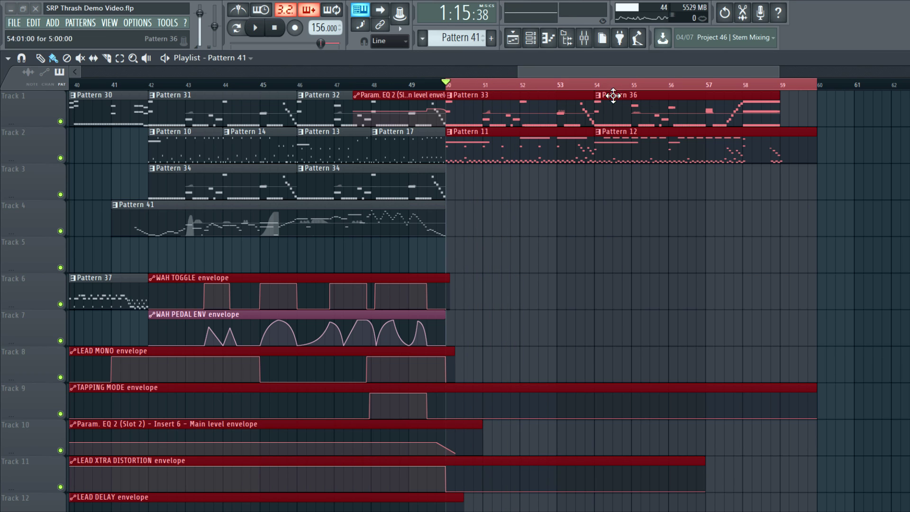
Play the song's ending from bar 56 to past bar 58, and stop
left_click(678, 88)
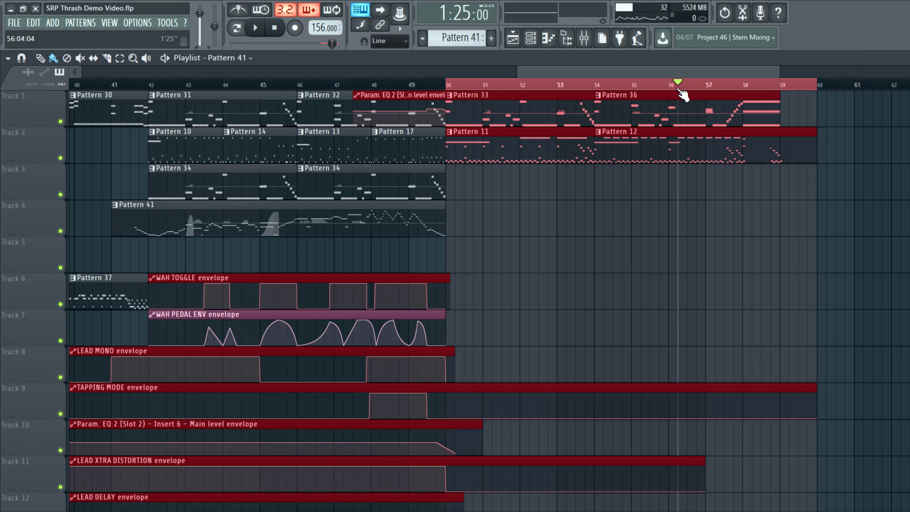
key("space")
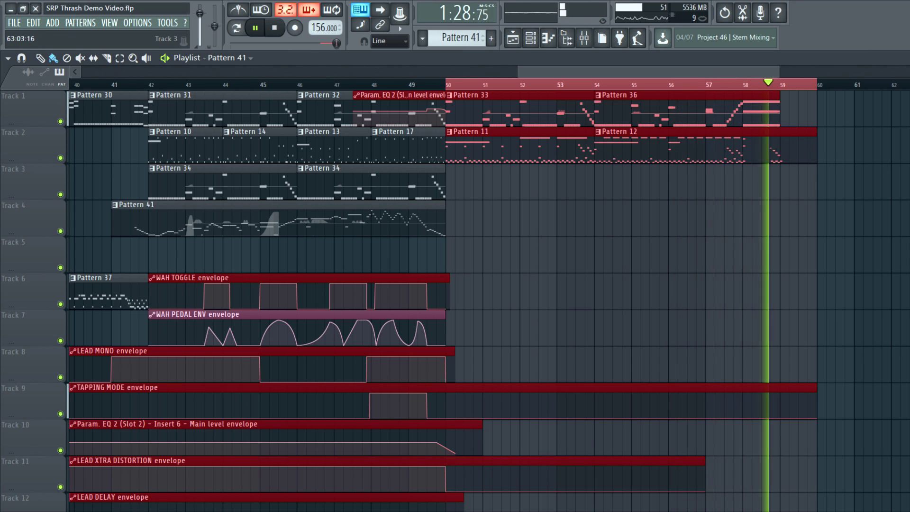
key("space")
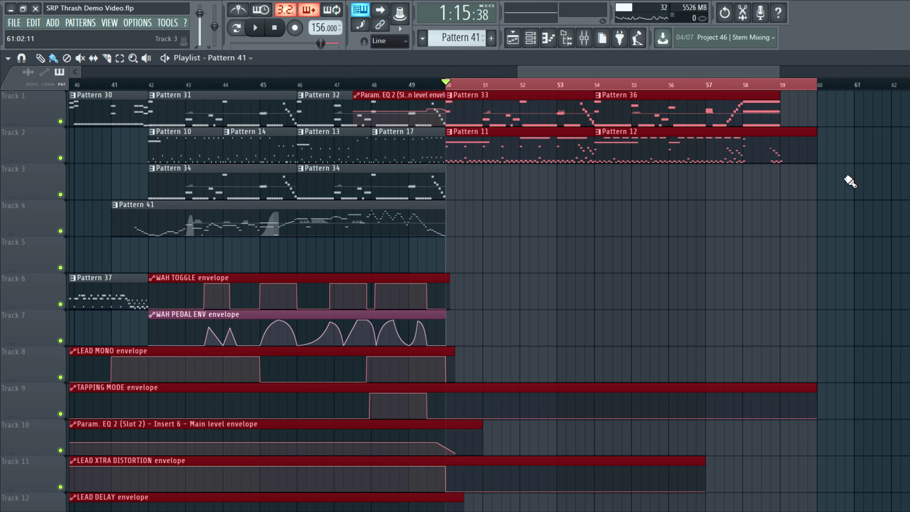
Open the LEAD channel's Shreddage 2 SRP Engine page and show the Extra Pick variation and volume settings
key("F7")
key("F6")
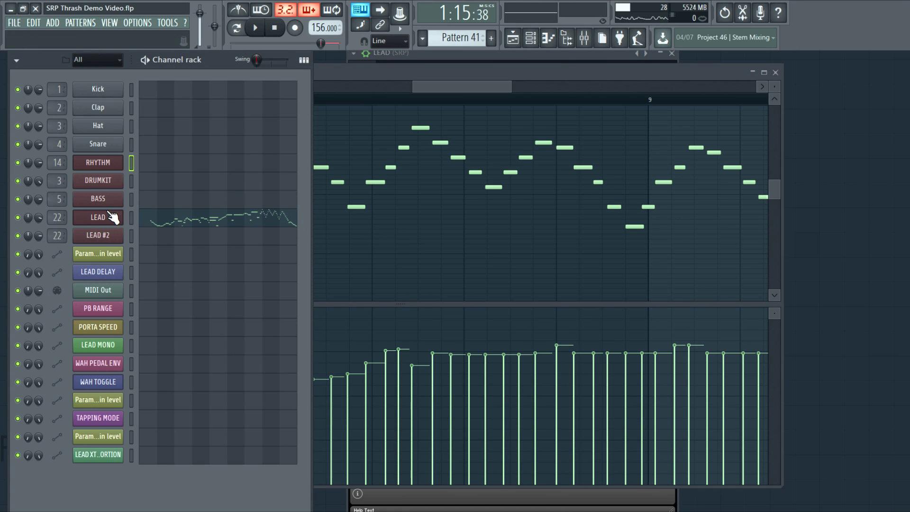
left_click(121, 219)
left_click(579, 213)
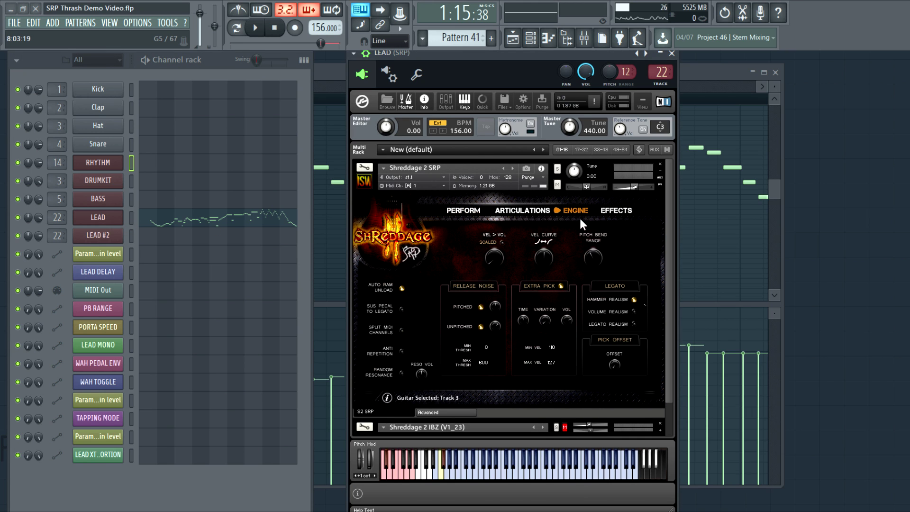
left_click_drag(546, 319, 526, 320)
left_click(565, 317)
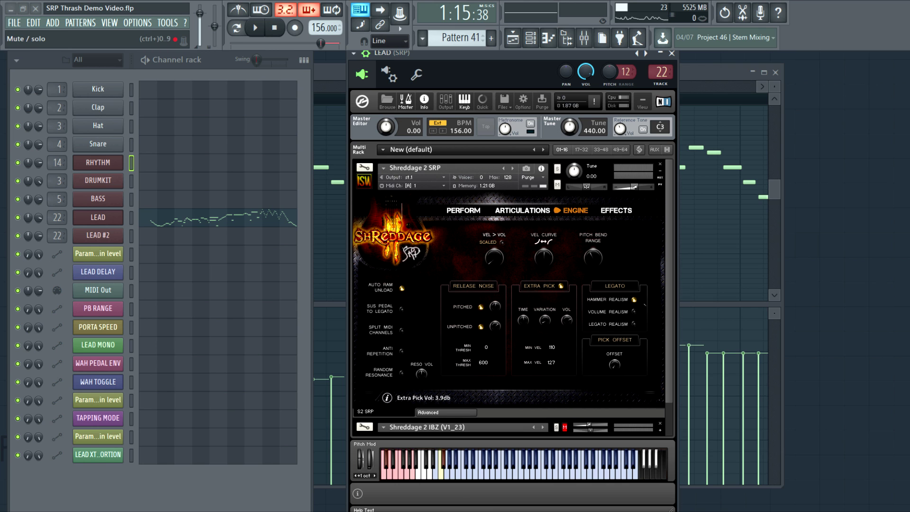
Play the playlist from bar 50, open Pattern 33's RHYTHM piano roll to view its low notes and velocities, and stop
key("F5")
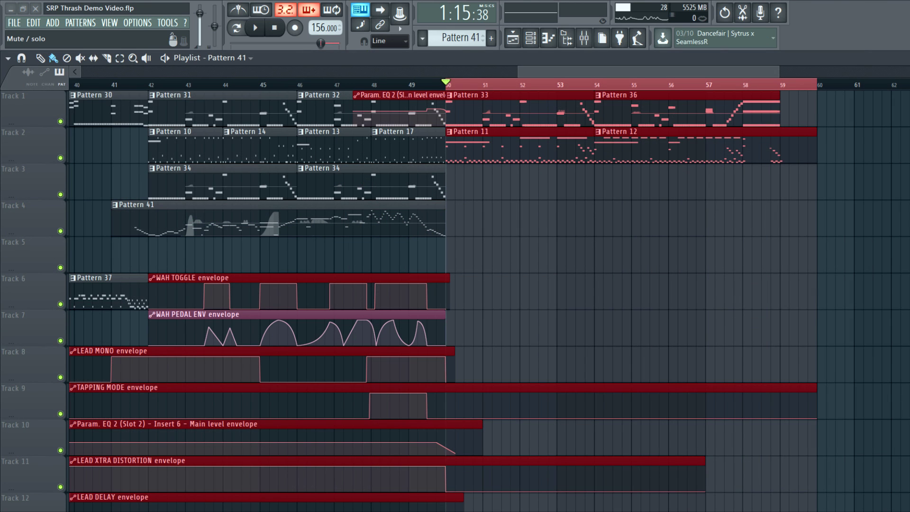
key("space")
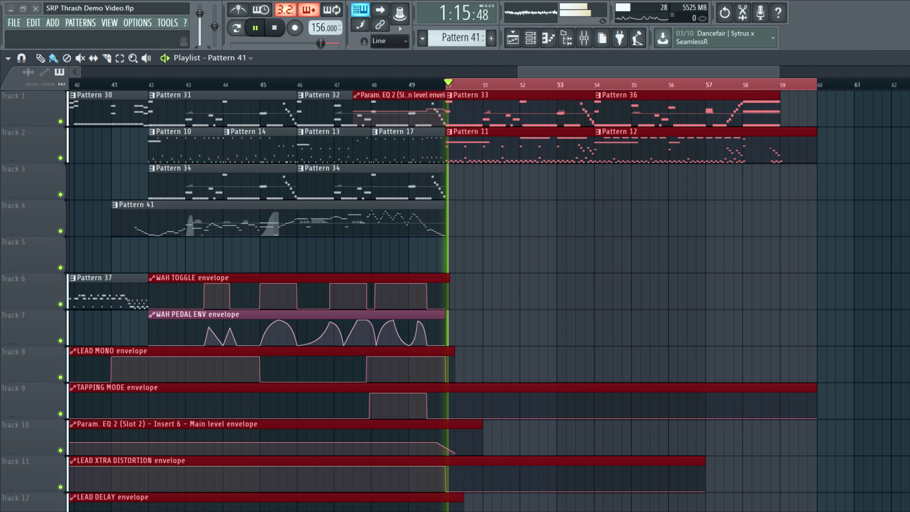
double_click(493, 118)
scroll(409, 170, "down", 5, "ctrl")
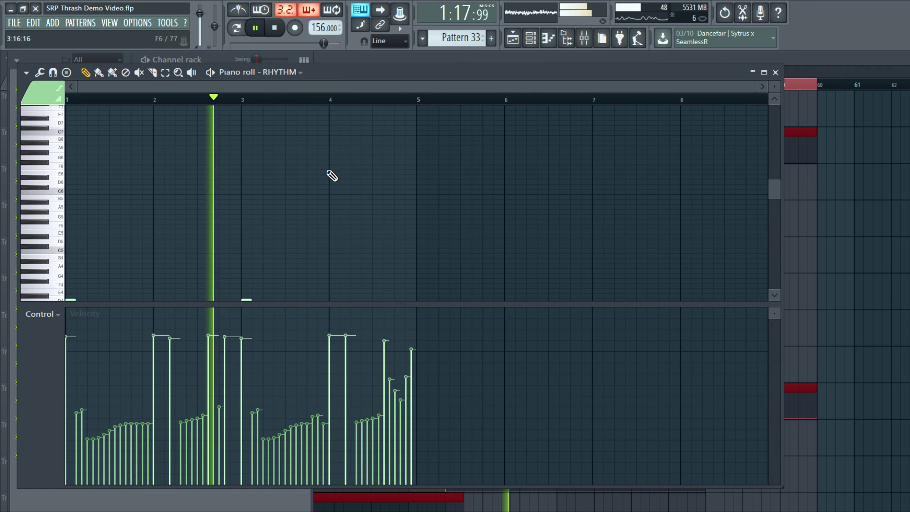
scroll(230, 175, "down", 8)
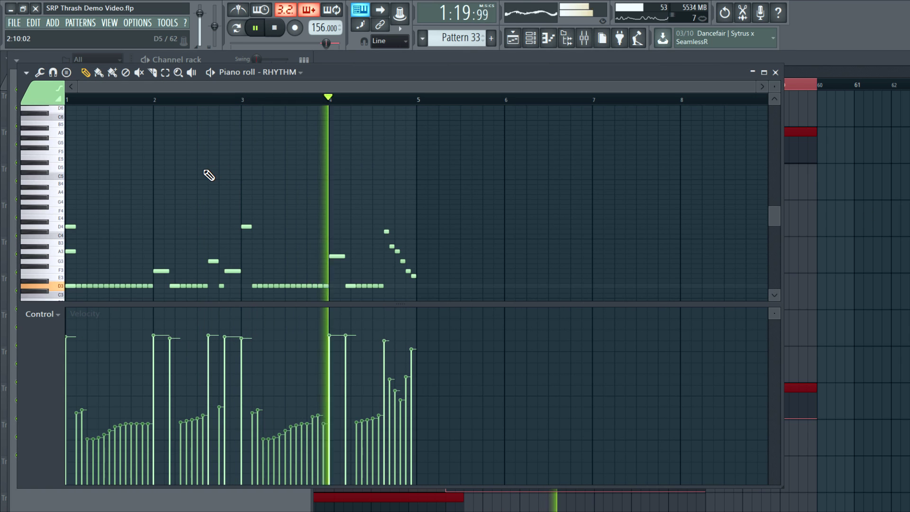
key("space")
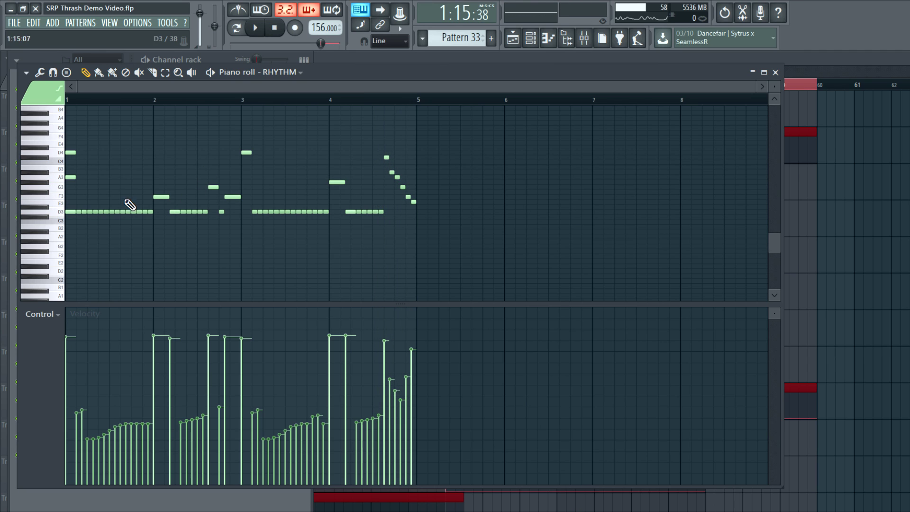
Switch to pattern playback, lower all Pattern 33 RHYTHM velocities to an even level of about 10%, and play the result
left_click(236, 29)
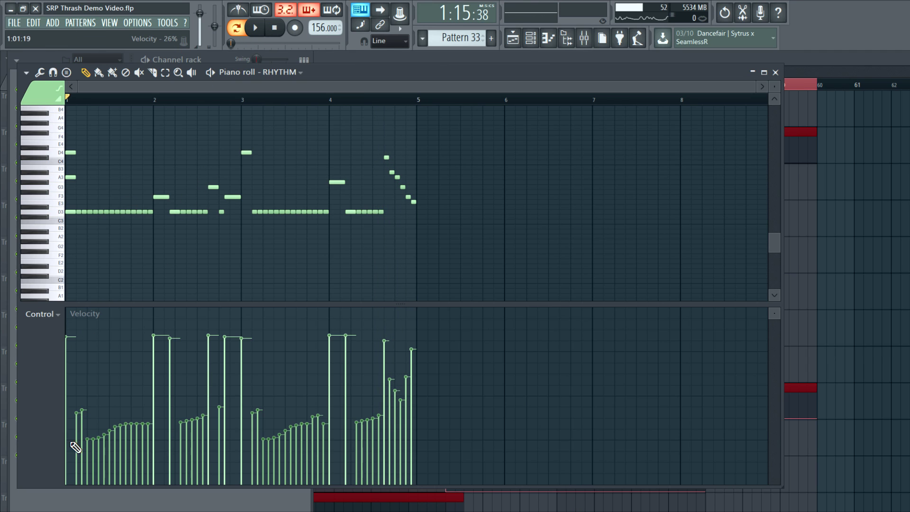
mouse_move(73, 476)
left_mouse_down()
mouse_move(61, 465)
mouse_move(418, 474)
left_mouse_up()
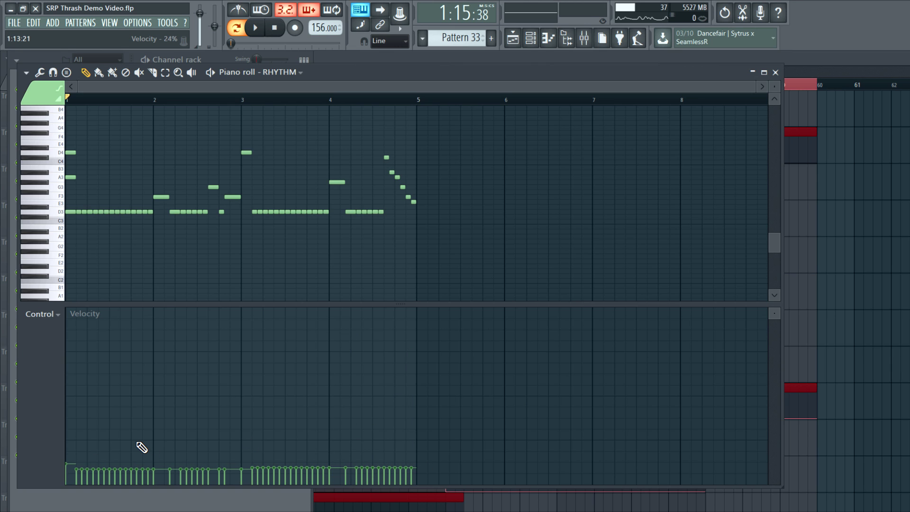
key("space")
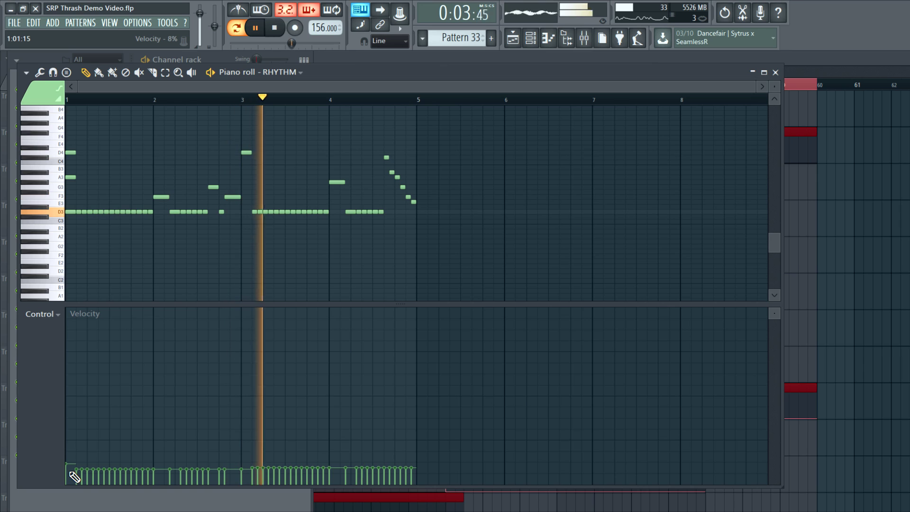
key("space")
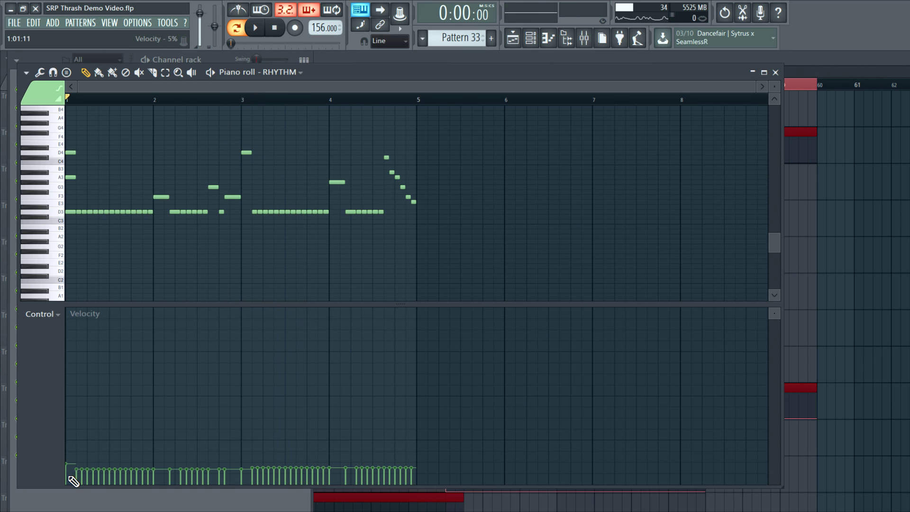
Lower all RHYTHM velocities almost to zero and play them, and raise them to about 25% and play again
mouse_move(71, 475)
left_mouse_down()
mouse_move(377, 472)
mouse_move(9, 485)
left_mouse_up()
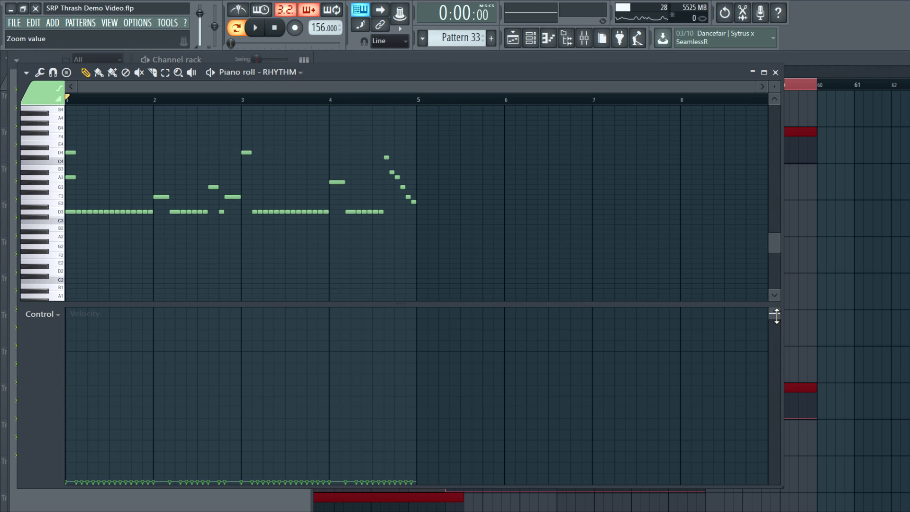
key("space")
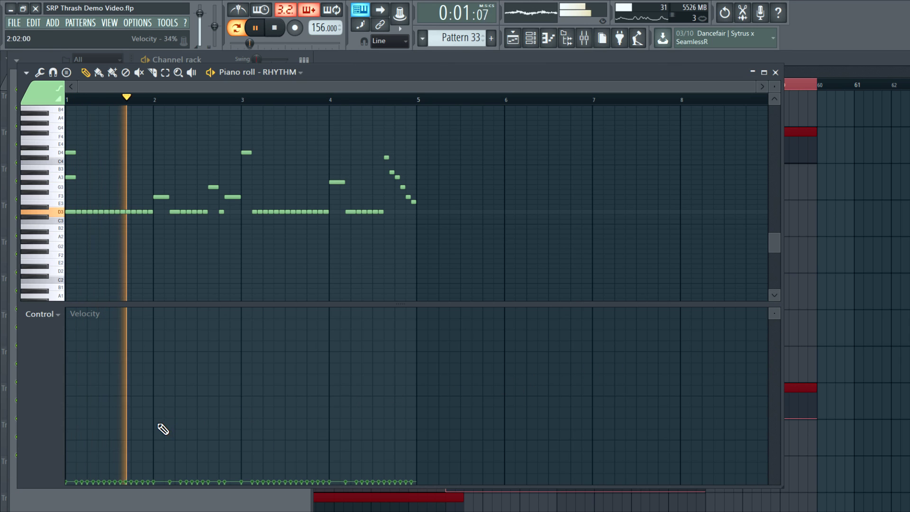
key("space")
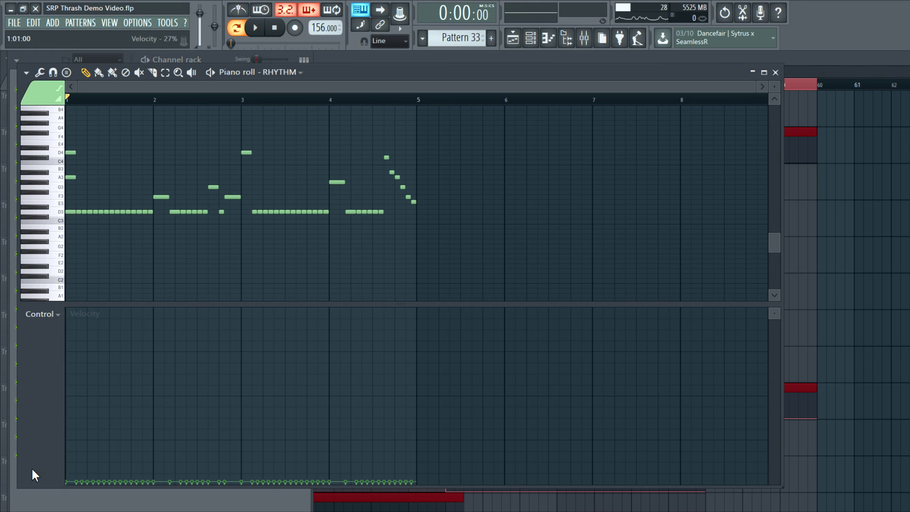
mouse_move(73, 454)
left_mouse_down()
mouse_move(138, 443)
mouse_move(440, 442)
left_mouse_up()
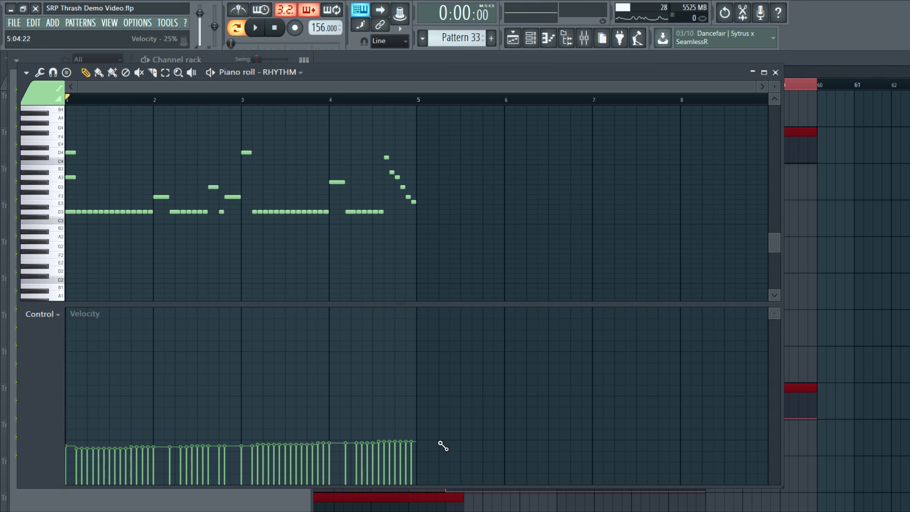
key("space")
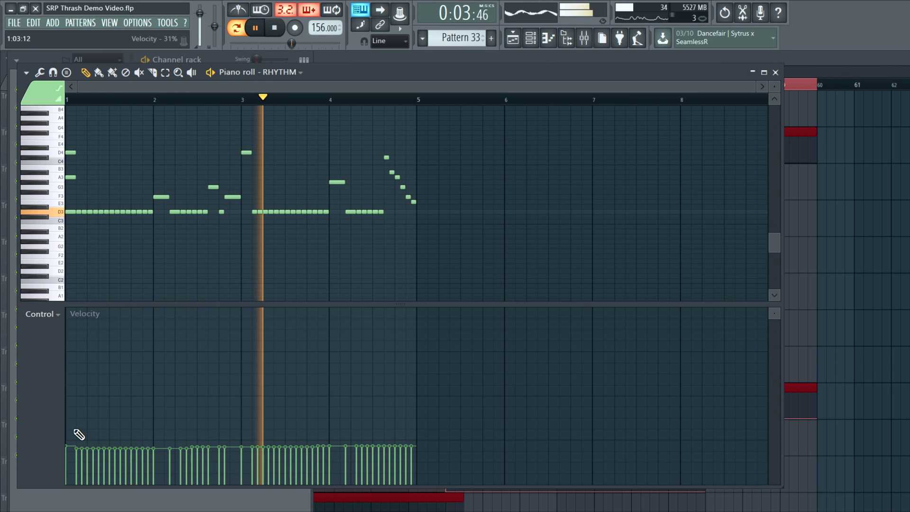
key("space")
Raise all RHYTHM velocities to about 35% and play them, and raise them to about 50% and play again
left_click_drag(46, 430, 429, 425)
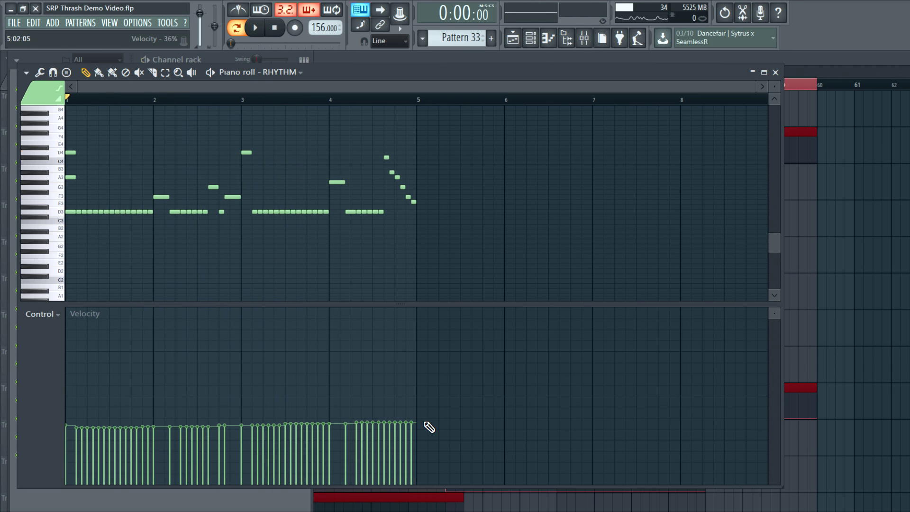
key("space")
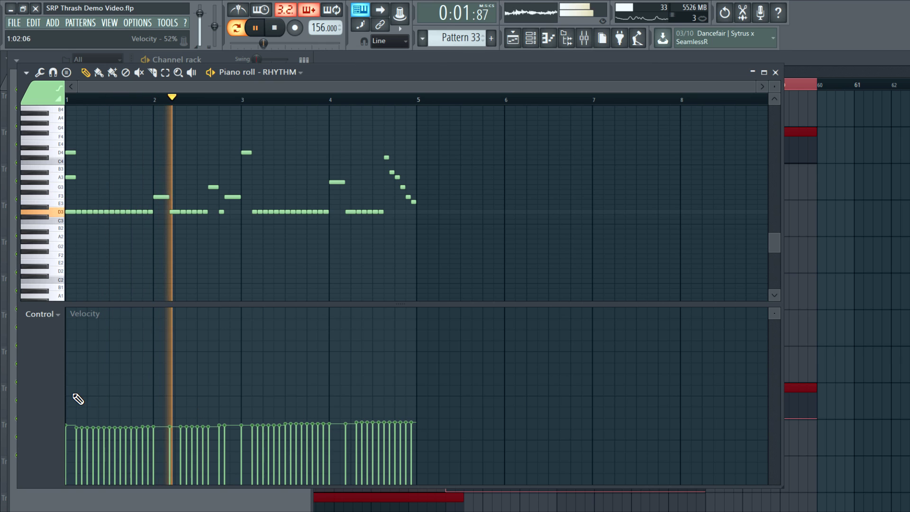
key("space")
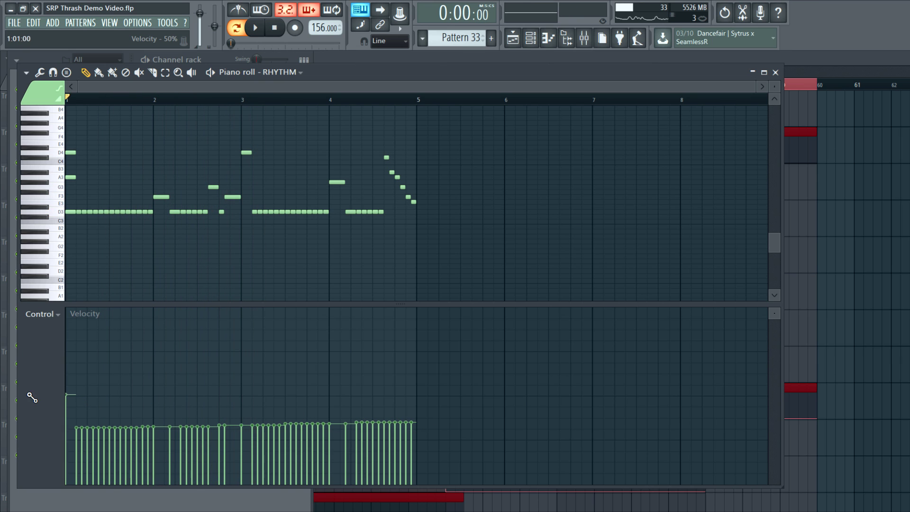
left_click_drag(28, 396, 447, 400)
key("space")
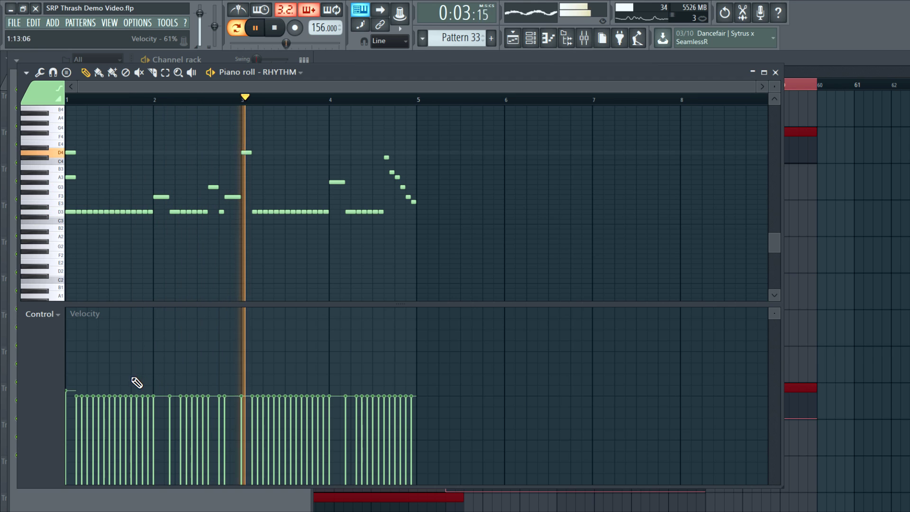
Raise all Pattern 33 RHYTHM velocities to an even level of about 66%, play the result, and stop playback
key("space")
left_click_drag(75, 370, 444, 370)
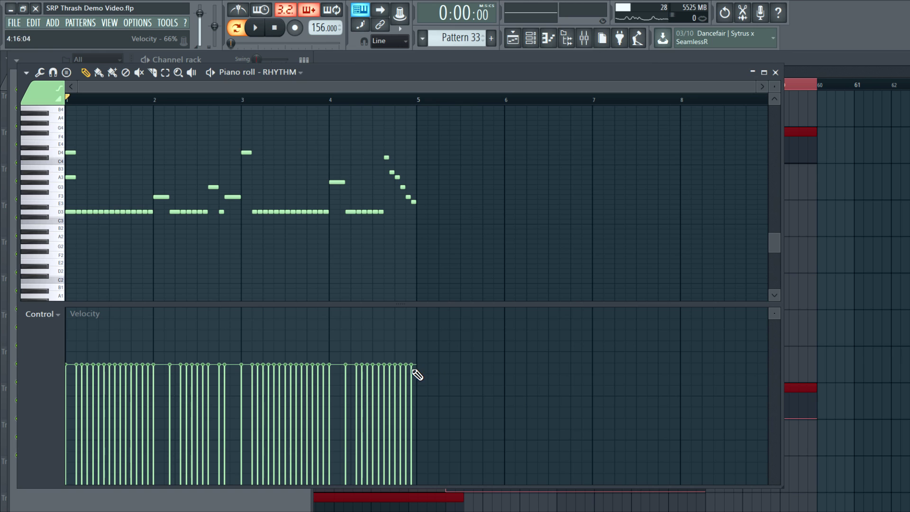
key("space")
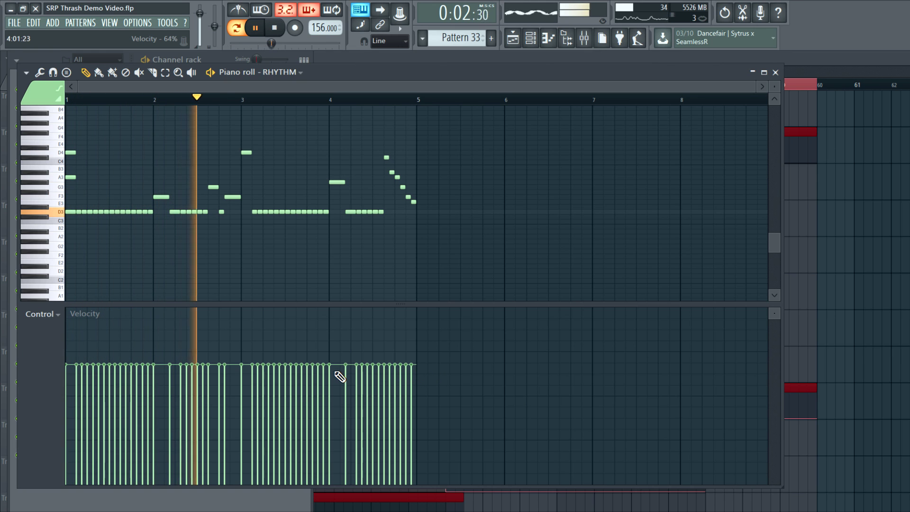
key("space")
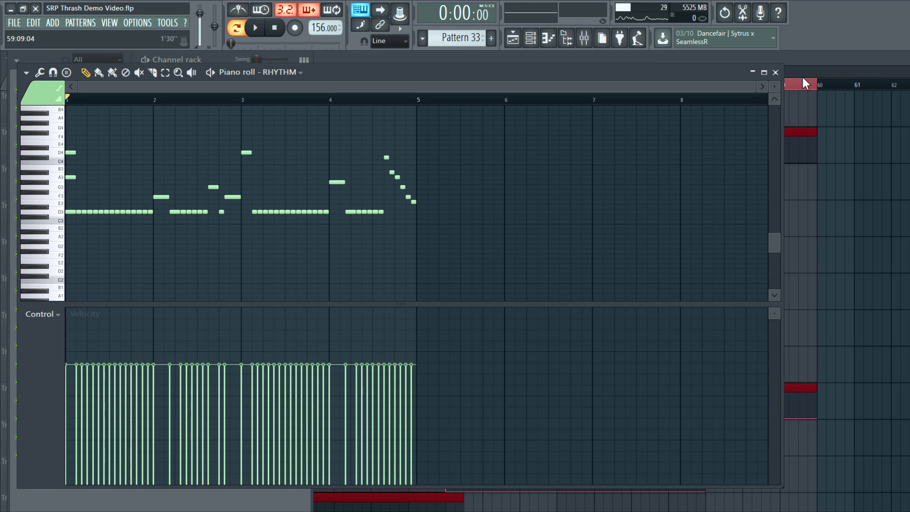
Close the RHYTHM piano roll and return to the playlist without the channel rack covering it
left_click(775, 73)
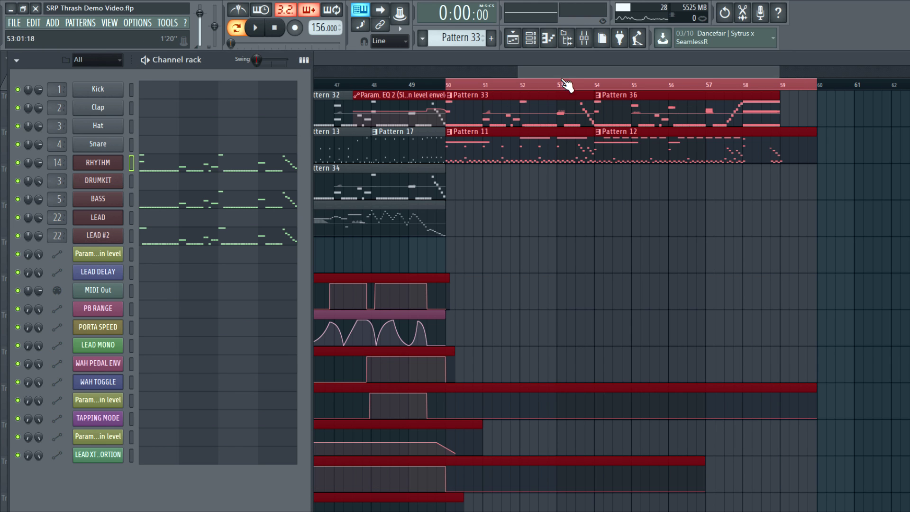
key("F6")
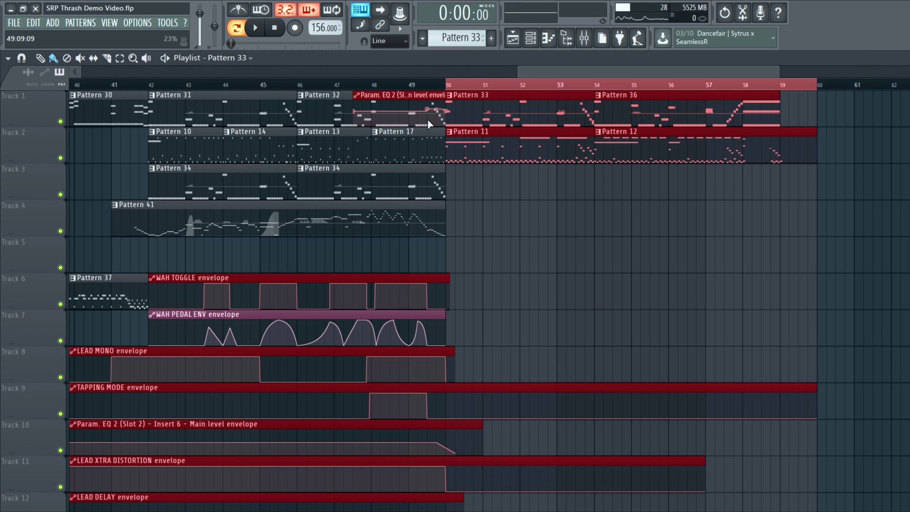
key("F6")
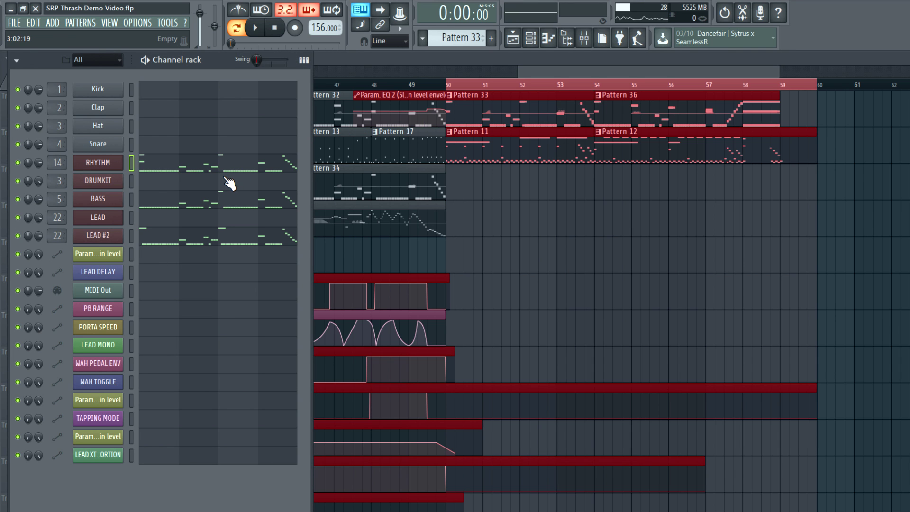
right_click(122, 159)
left_click(143, 161)
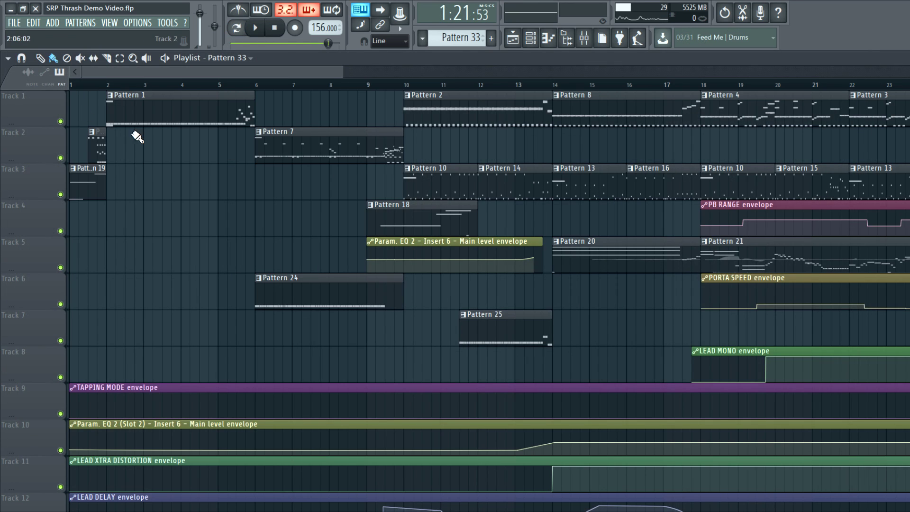
Play the playlist from midway through bar 17 into the PB RANGE envelope, and stop playback
scroll(358, 199, "down", 2)
scroll(350, 196, "down", 3)
scroll(360, 197, "down", 1)
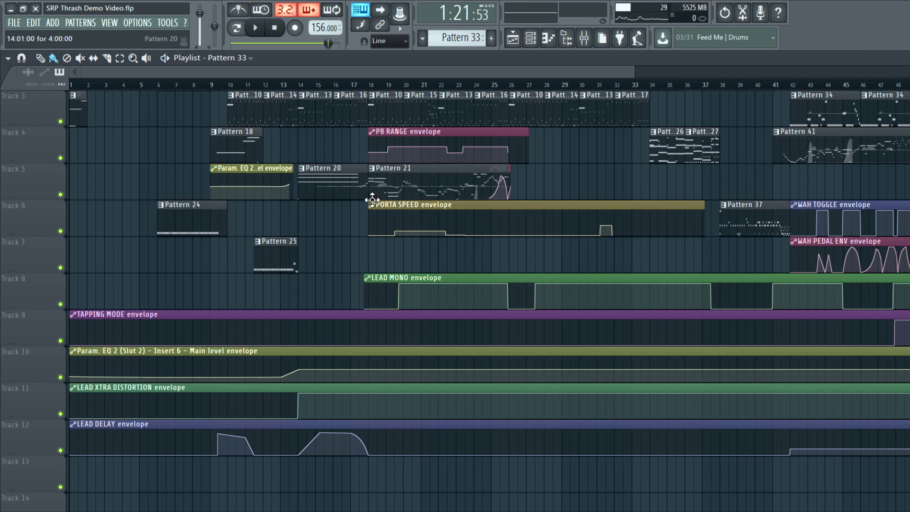
scroll(289, 353, "up", 1)
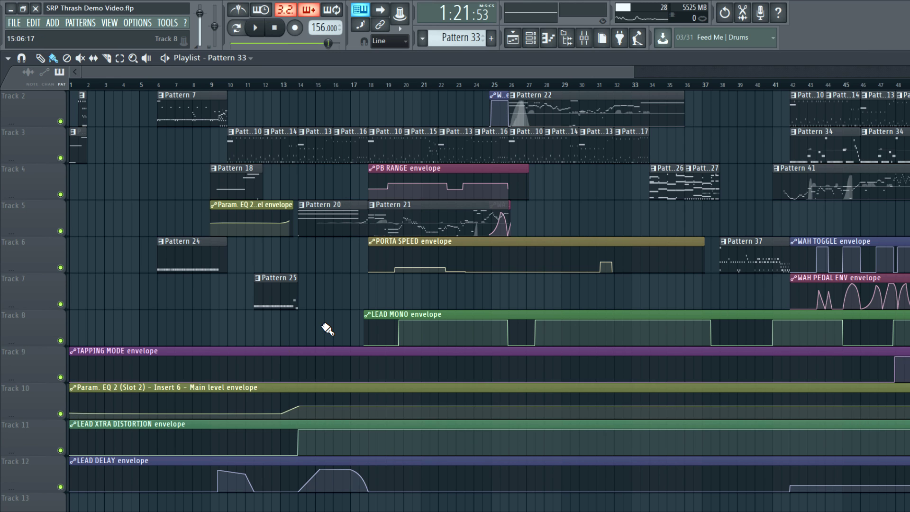
scroll(327, 327, "up", 1)
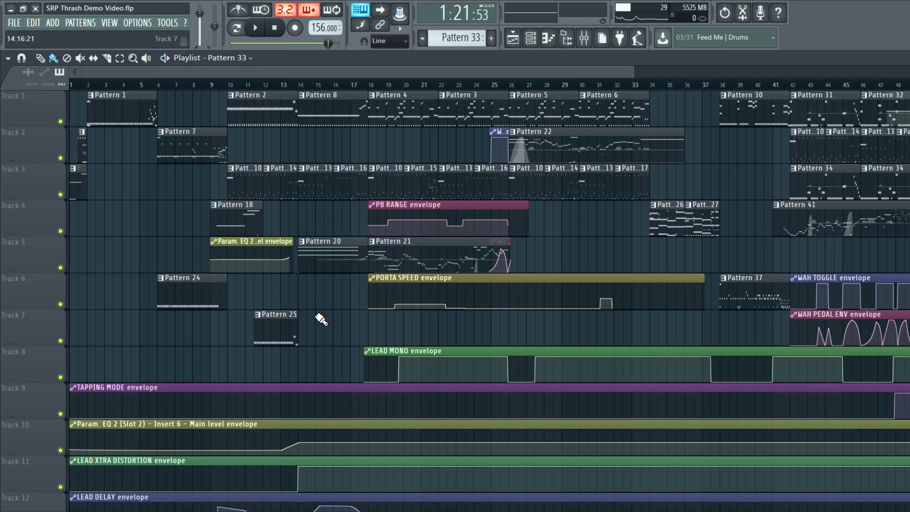
scroll(411, 188, "up", 3)
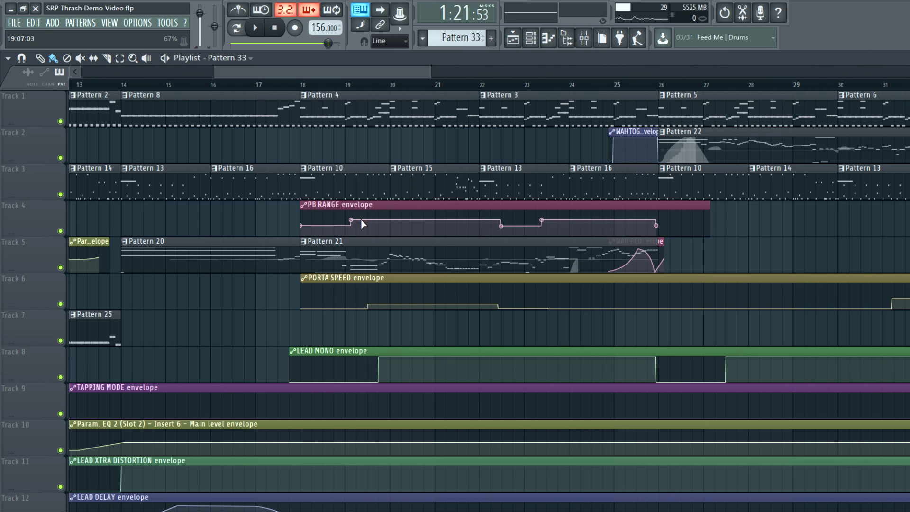
left_click(283, 84)
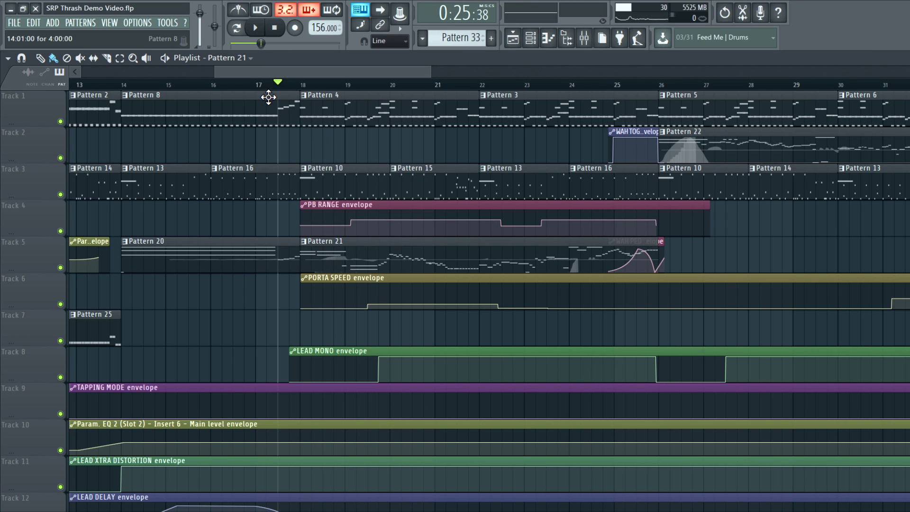
key("space")
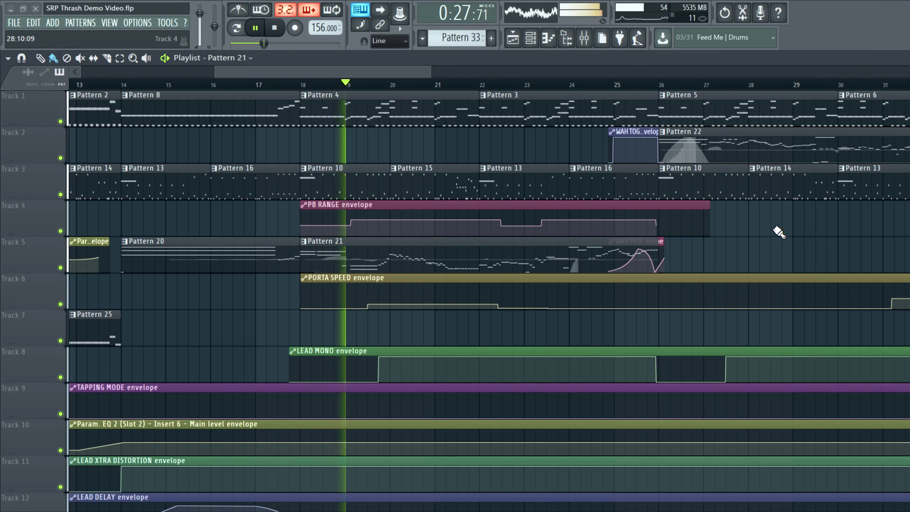
key("space")
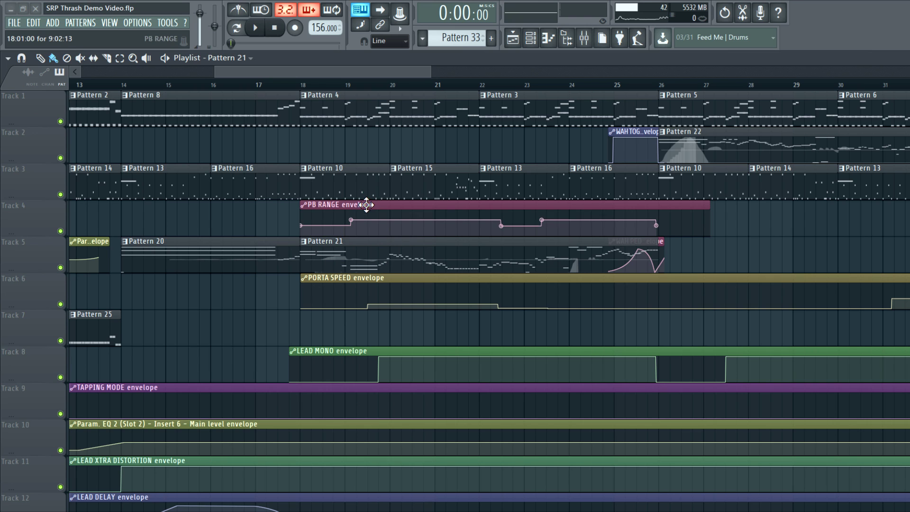
Open Pattern 21's LEAD piano roll to examine its opening notes and velocities, and close it again
double_click(351, 256)
scroll(118, 121, "left", 2)
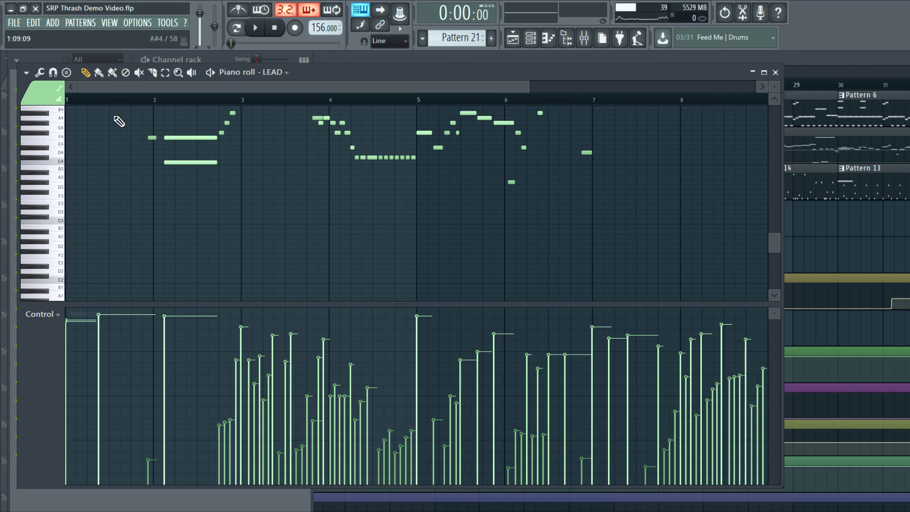
key("F7")
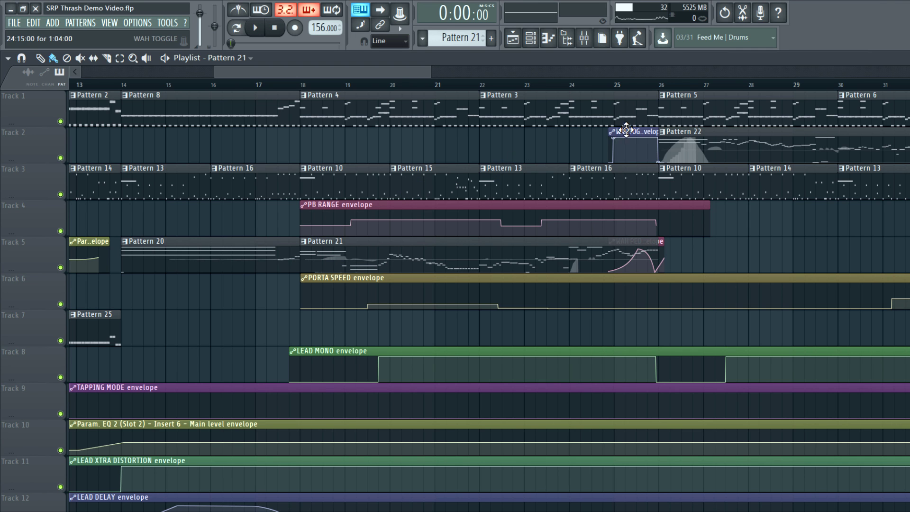
Play the playlist from bar 30 toward the raised section of the PORTA SPEED envelope, and stop playback
left_click_drag(416, 73, 517, 94)
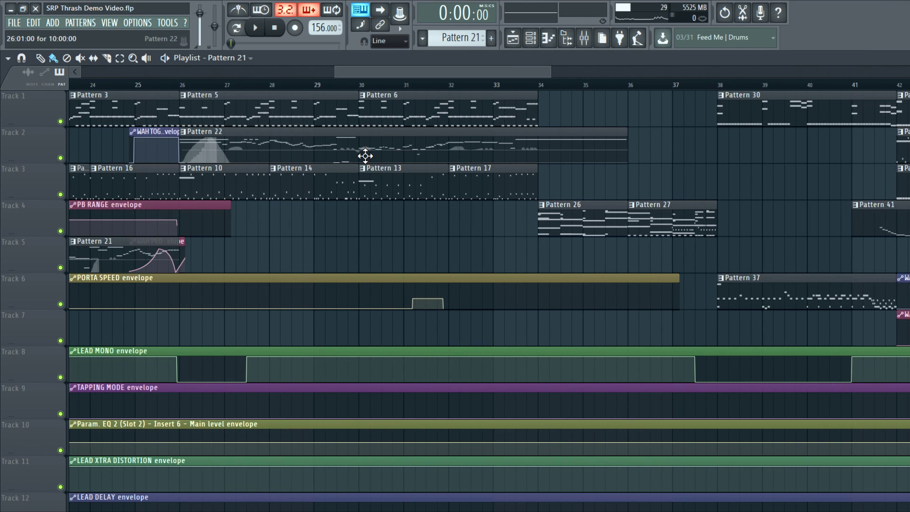
scroll(365, 156, "up", 3)
left_click(361, 86)
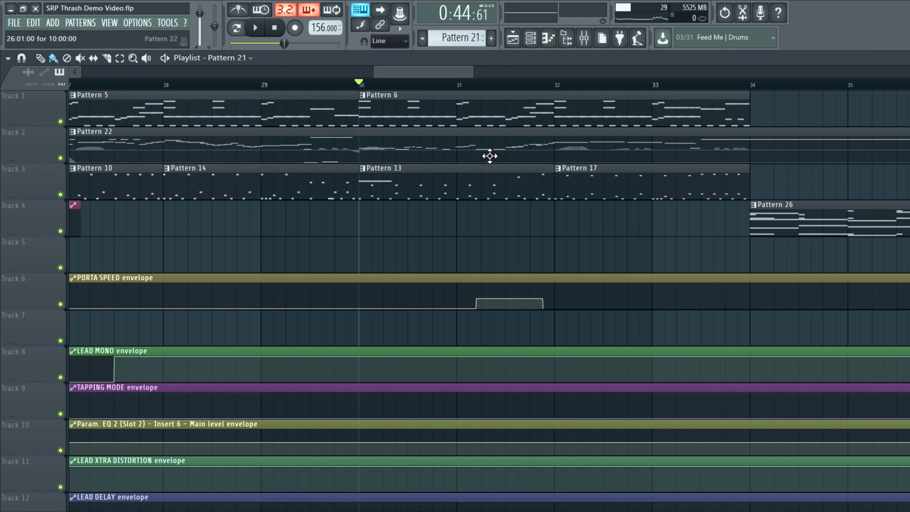
key("space")
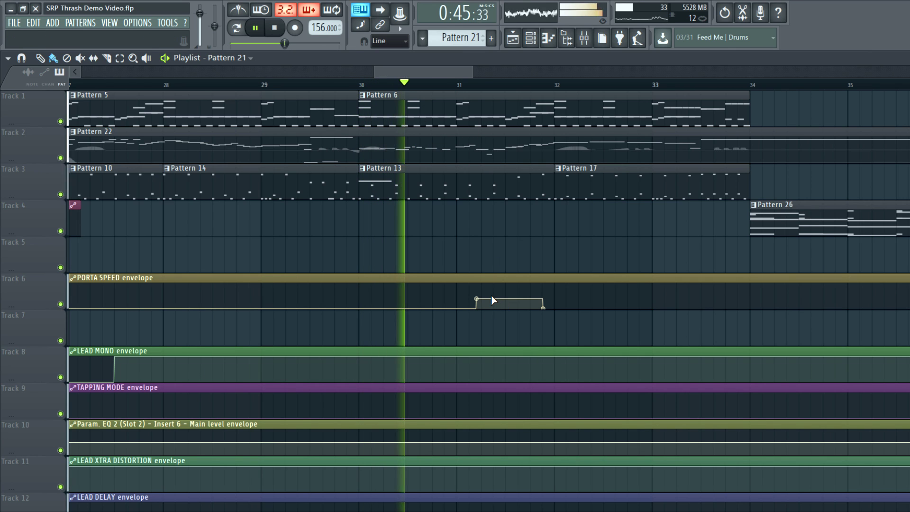
key("space")
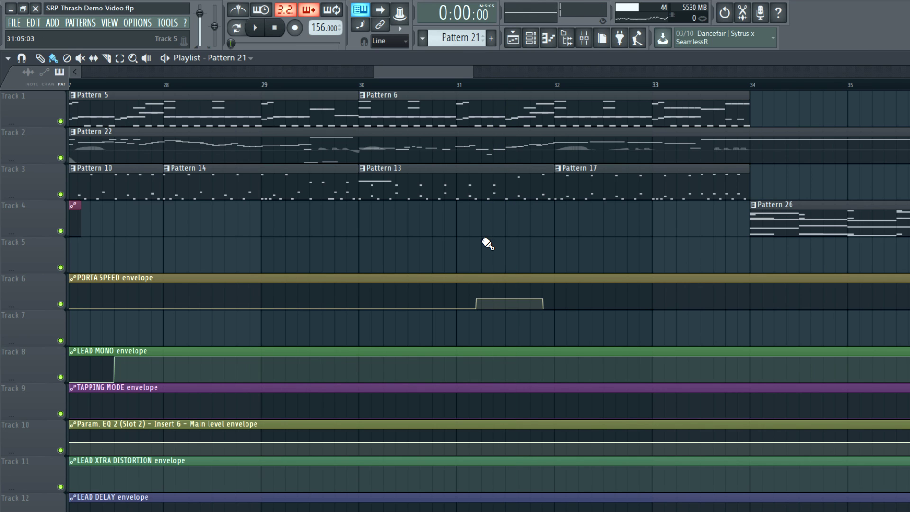
Open the LEAD channel's Shreddage 2 SRP articulation settings and lower the Portamento speed until it is set by velocity
double_click(420, 154)
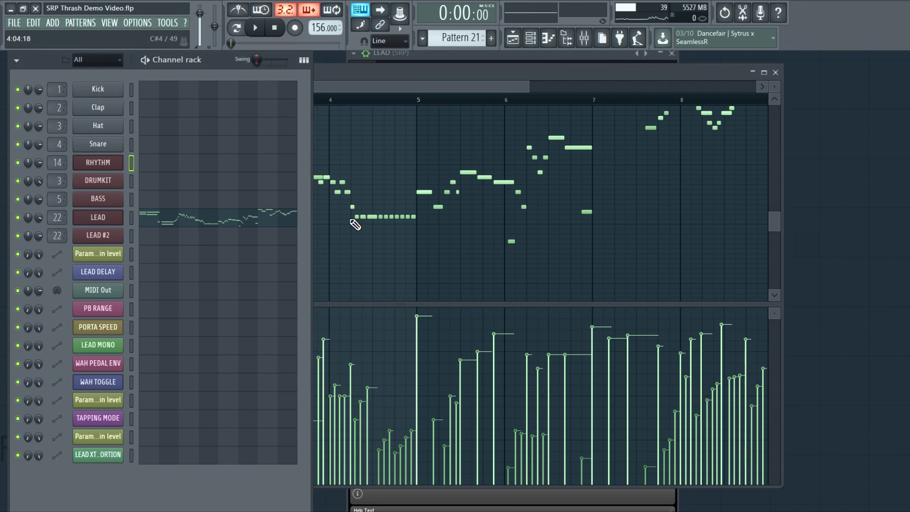
left_click(112, 221)
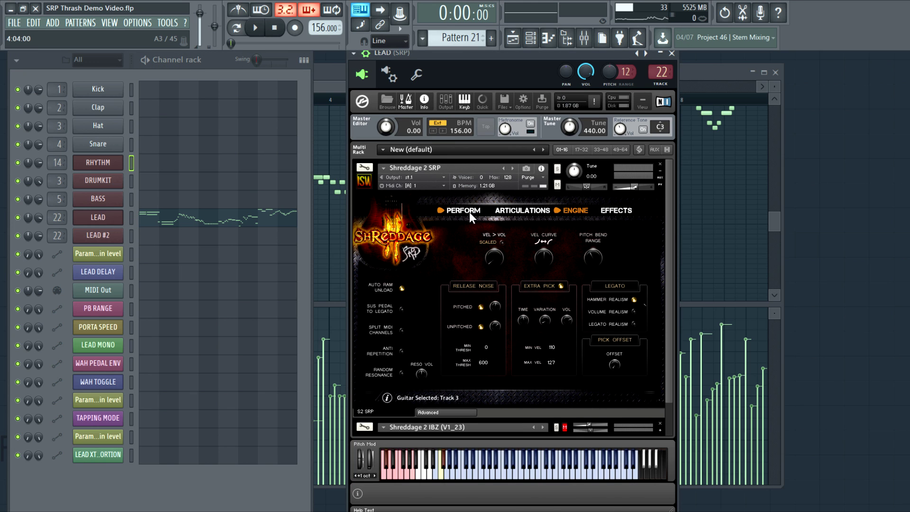
left_click(510, 211)
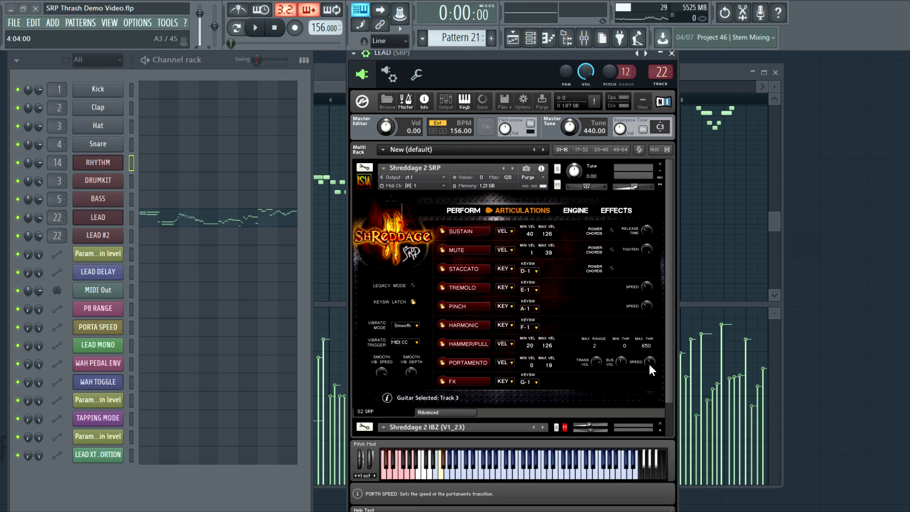
left_click_drag(648, 361, 649, 388)
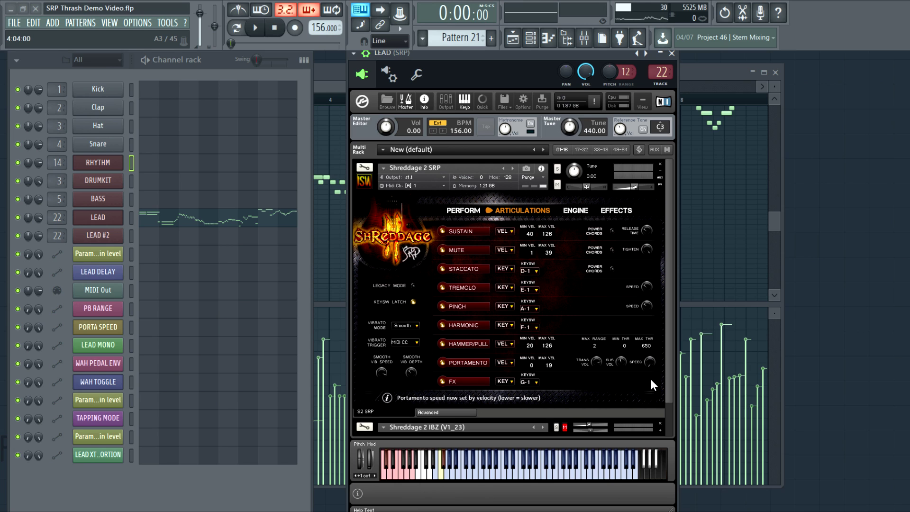